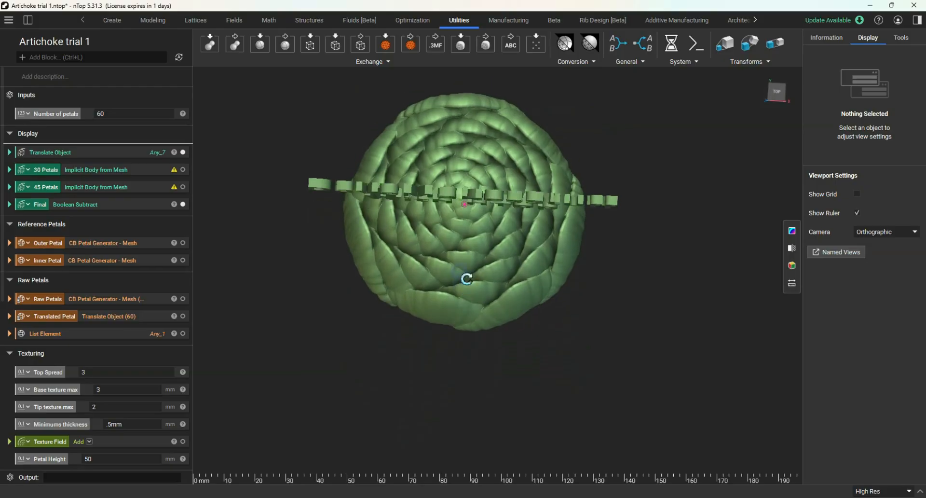
Examine the artichoke and the lettering above it from the top and from the front.
scroll(462, 205, down, 5)
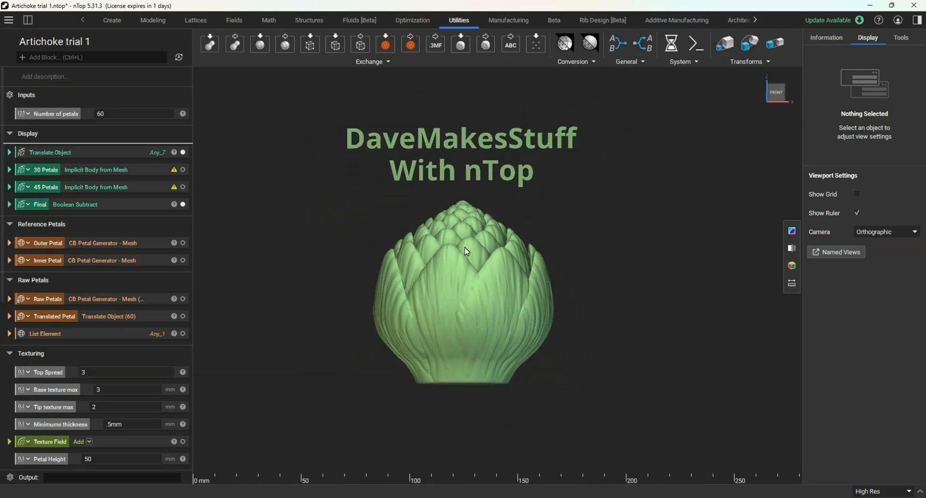
scroll(467, 231, up, 5)
scroll(466, 201, up, 2)
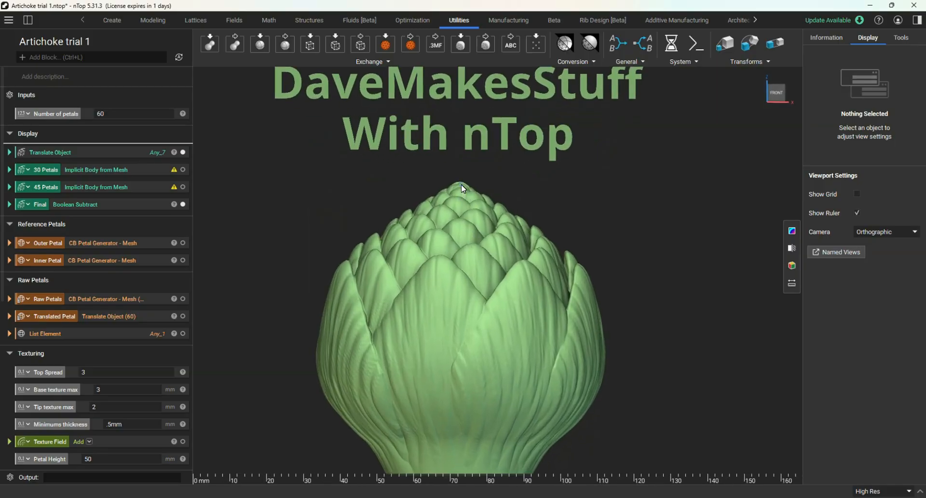
mouse_move(460, 184)
right_down()
mouse_move(329, 190)
mouse_move(426, 188)
mouse_move(471, 221)
mouse_move(471, 241)
mouse_move(466, 189)
right_up()
scroll(466, 189, down, 2)
scroll(488, 218, up, 1)
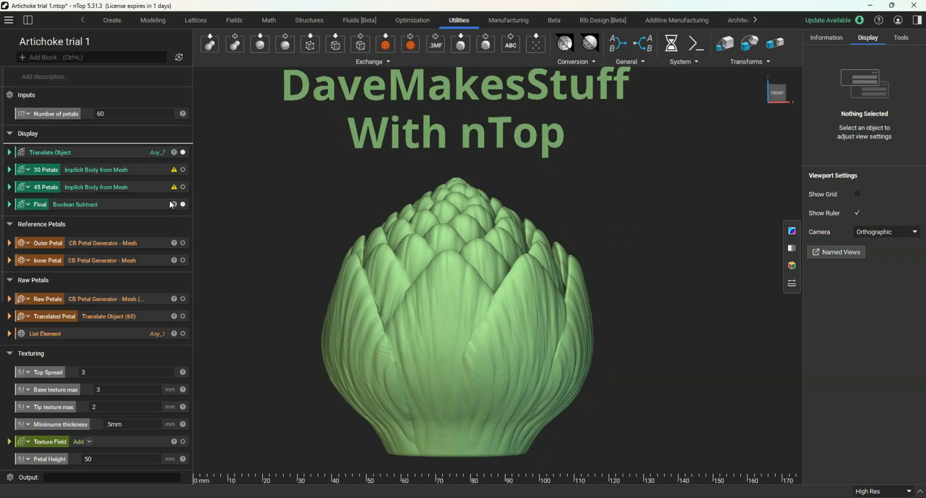
Hide the translated lettering body and view the artichoke's spiral petal arrangement from above.
click(183, 152)
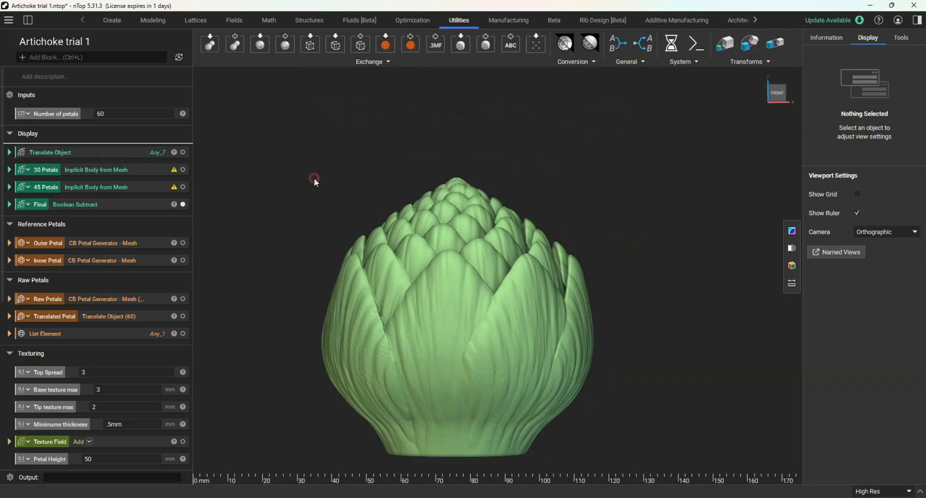
right_drag(442, 207, 440, 273)
scroll(440, 273, down, 2)
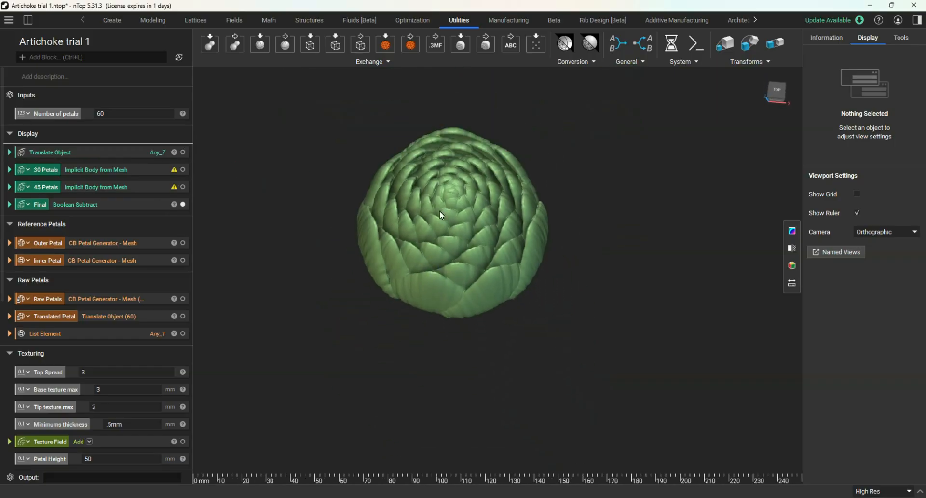
mouse_move(449, 185)
right_down()
mouse_move(456, 205)
mouse_move(449, 201)
right_up()
scroll(459, 160, up, 4)
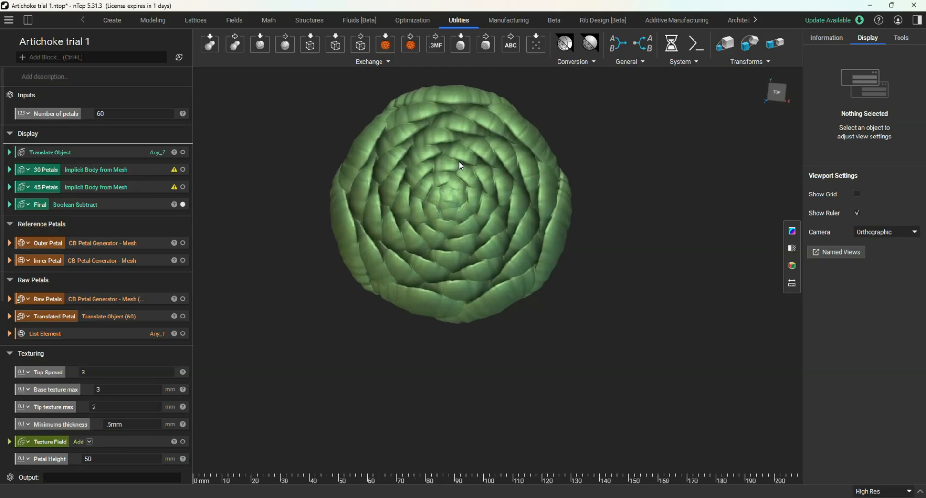
scroll(459, 162, up, 1)
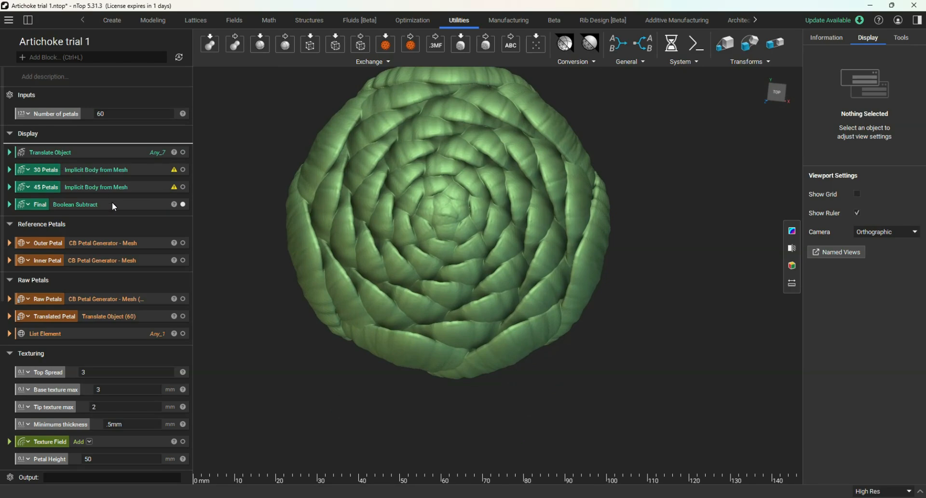
Examine the overlapping petals and their ribbed surface texture on the final artichoke from the front and at tilted angles.
scroll(403, 249, down, 1)
right_drag(404, 254, 448, 194)
scroll(457, 219, up, 1)
scroll(447, 191, down, 4)
scroll(450, 271, up, 2)
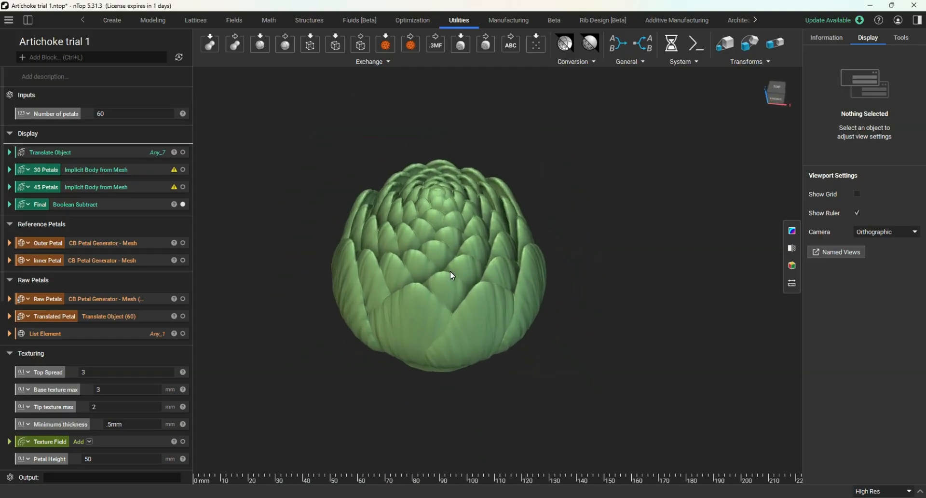
right_drag(450, 270, 454, 248)
scroll(452, 320, up, 5)
scroll(440, 318, down, 4)
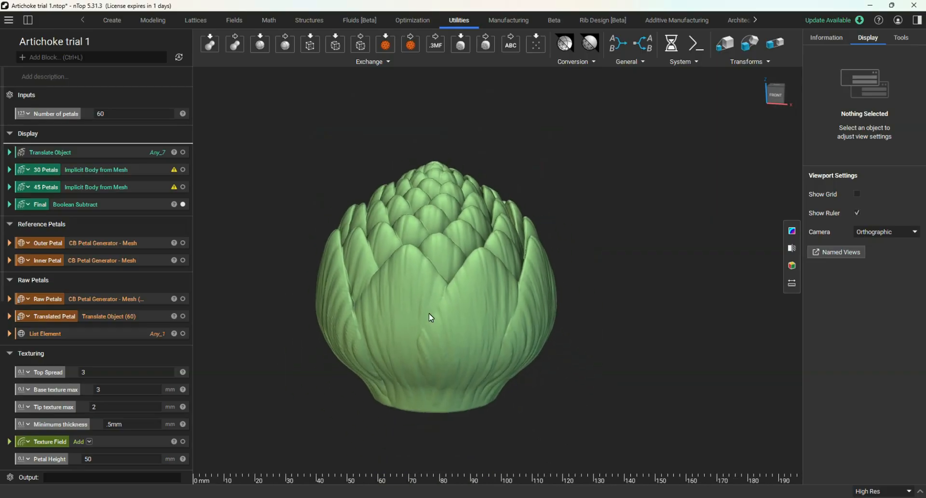
scroll(431, 294, up, 1)
scroll(430, 288, up, 3)
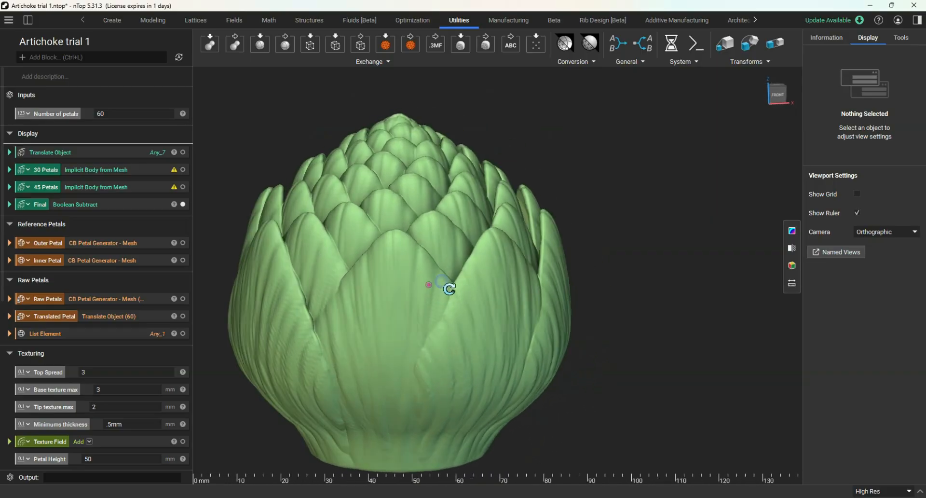
scroll(438, 287, down, 2)
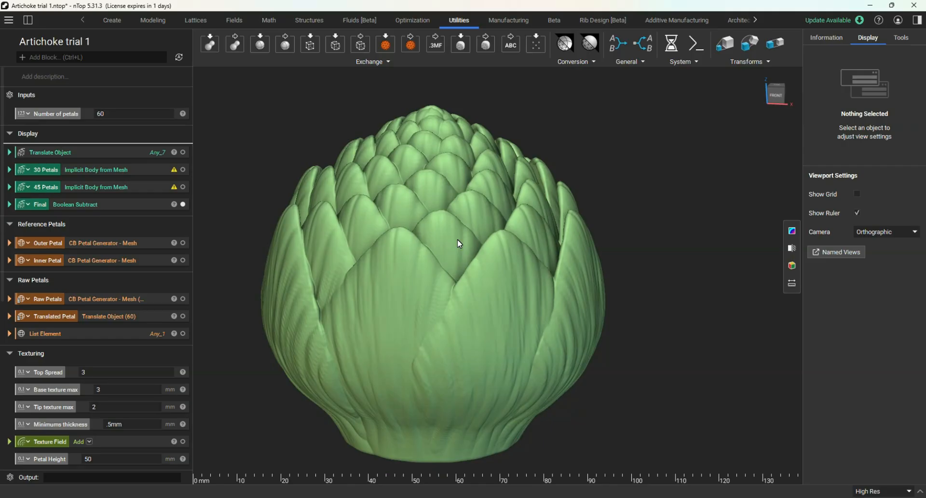
right_drag(450, 204, 434, 184)
scroll(454, 248, down, 2)
scroll(440, 253, up, 1)
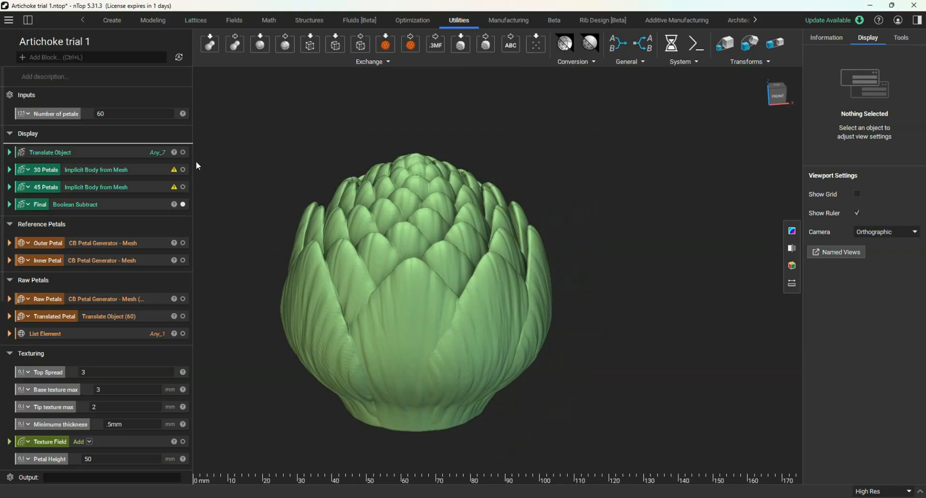
Replace the final artichoke in the viewport with the 30 Petals version and compare it with the 45 Petals version.
click(183, 205)
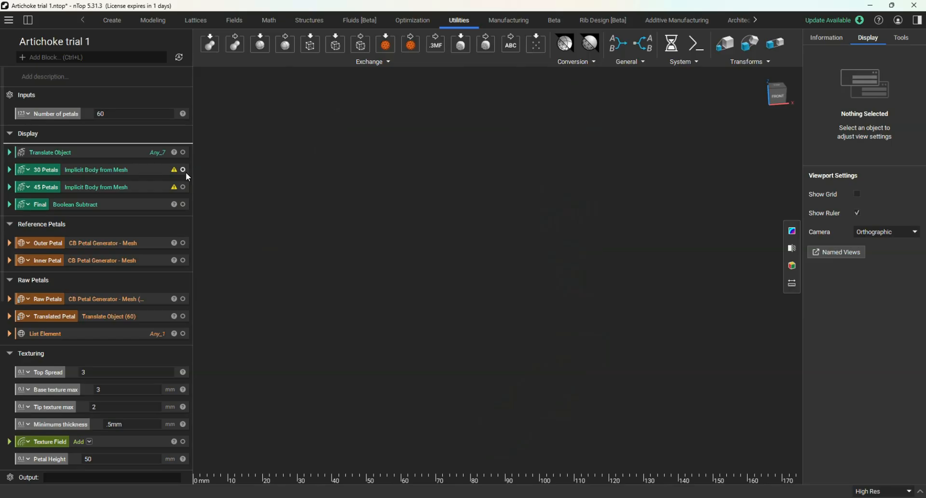
click(183, 170)
right_drag(347, 215, 475, 237)
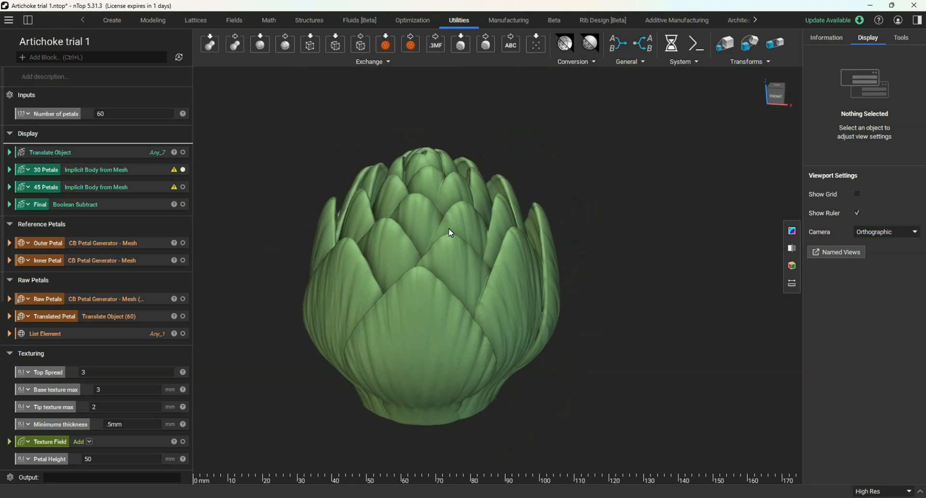
scroll(449, 232, up, 3)
click(184, 187)
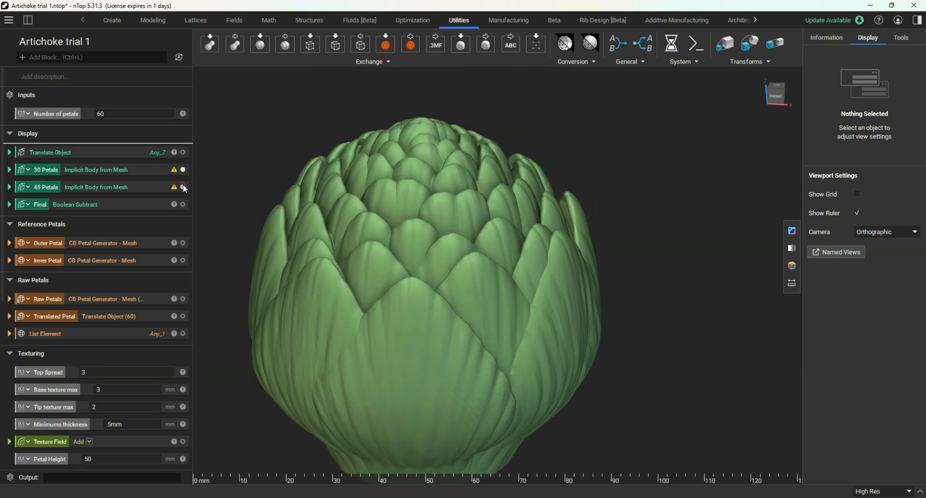
right_drag(426, 192, 424, 247)
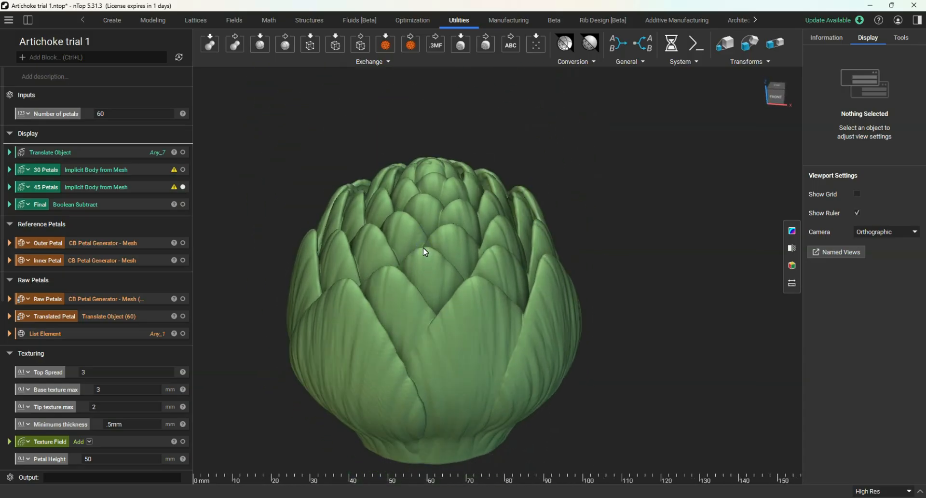
Hide the 45 Petals version and display the Final artichoke in the front view.
click(183, 187)
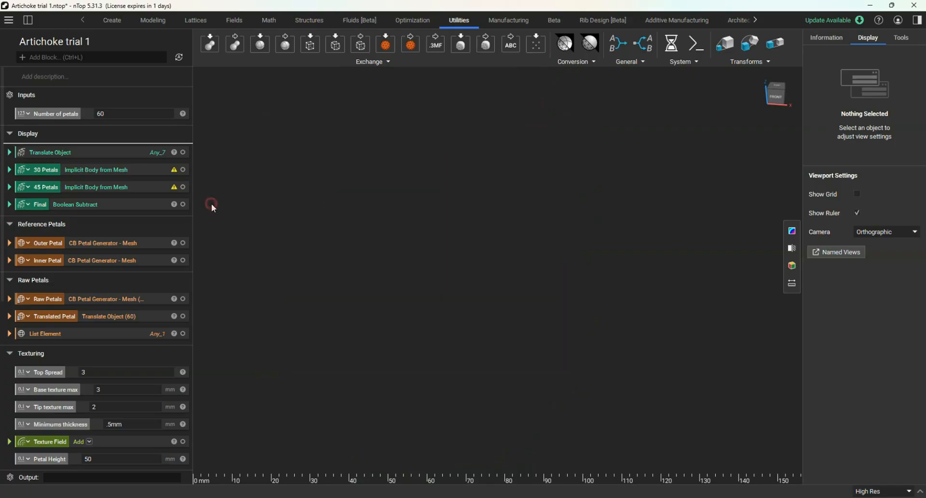
click(183, 204)
right_drag(398, 221, 468, 274)
click(772, 97)
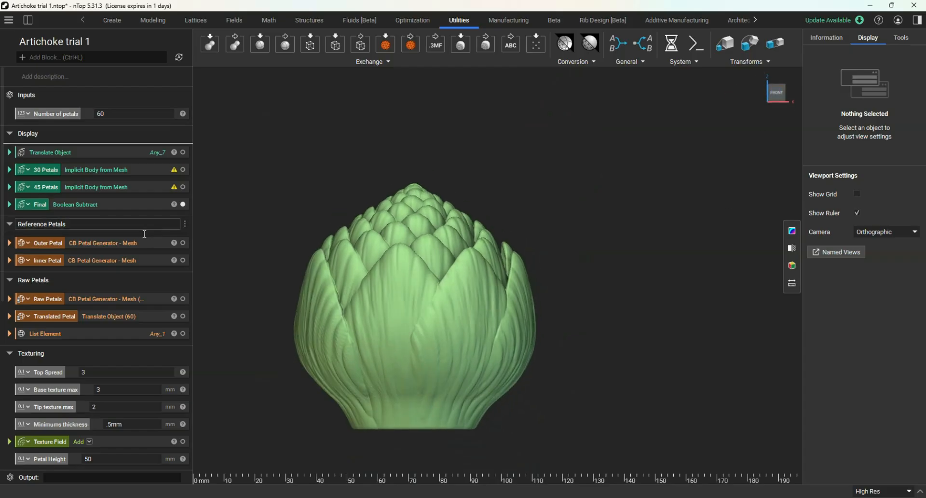
Look through the notebook's reference petal, raw petal, texturing and positioning sections and examine the matching features on the artichoke.
scroll(140, 233, down, 3)
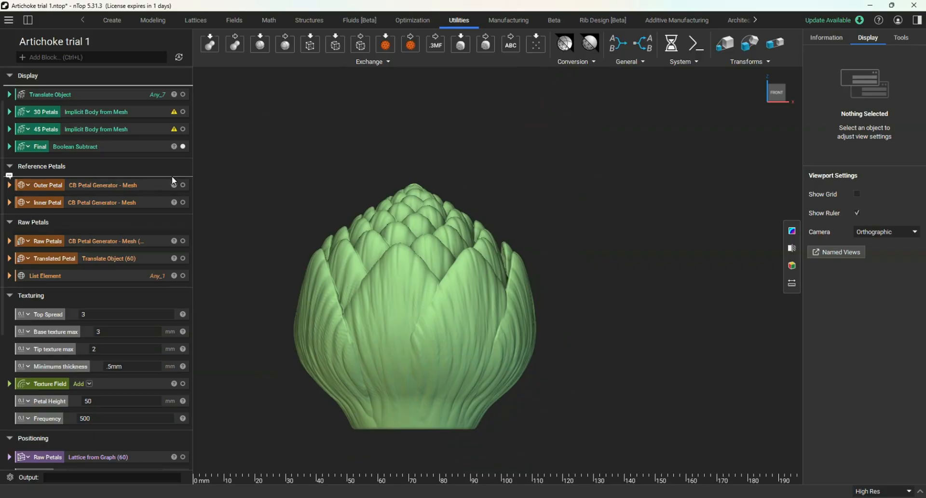
scroll(421, 226, up, 2)
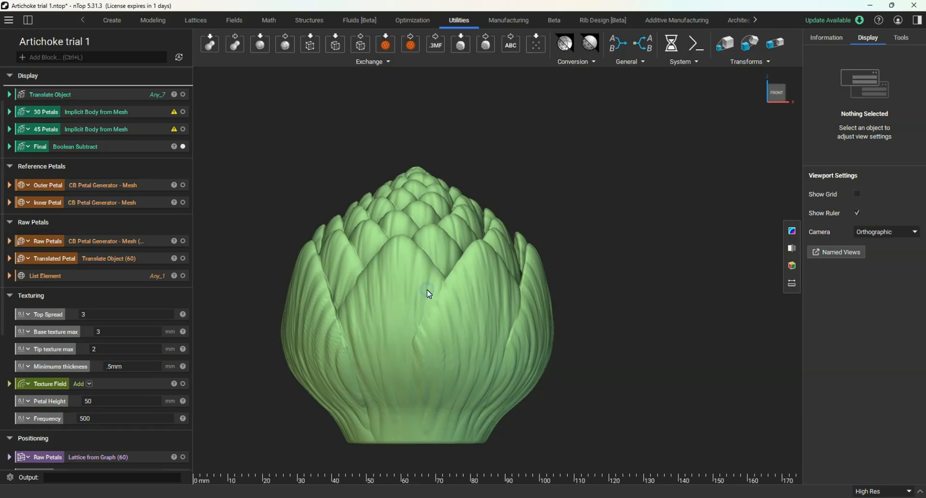
right_drag(427, 292, 412, 385)
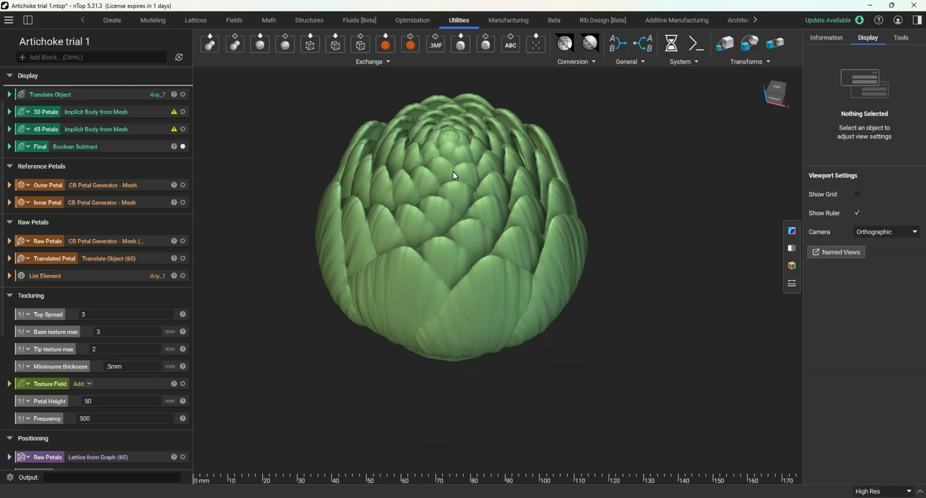
right_drag(425, 205, 439, 255)
scroll(435, 241, up, 3)
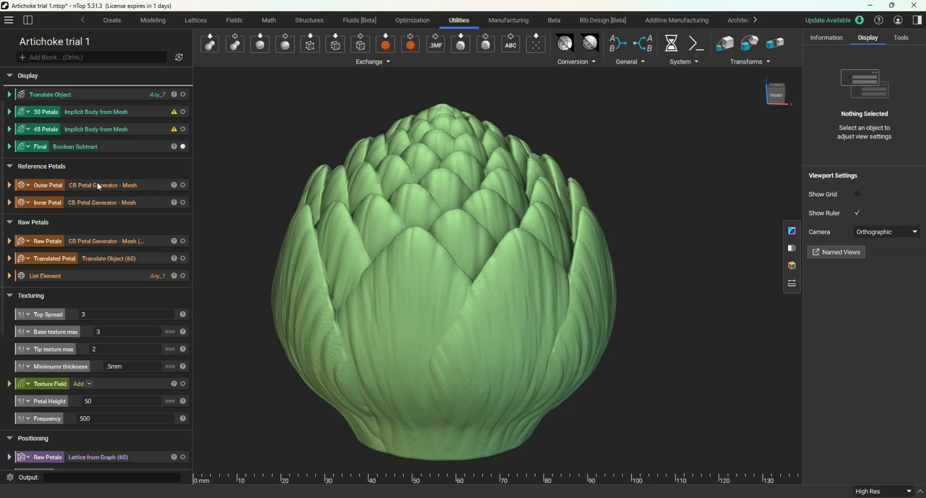
scroll(98, 184, down, 4)
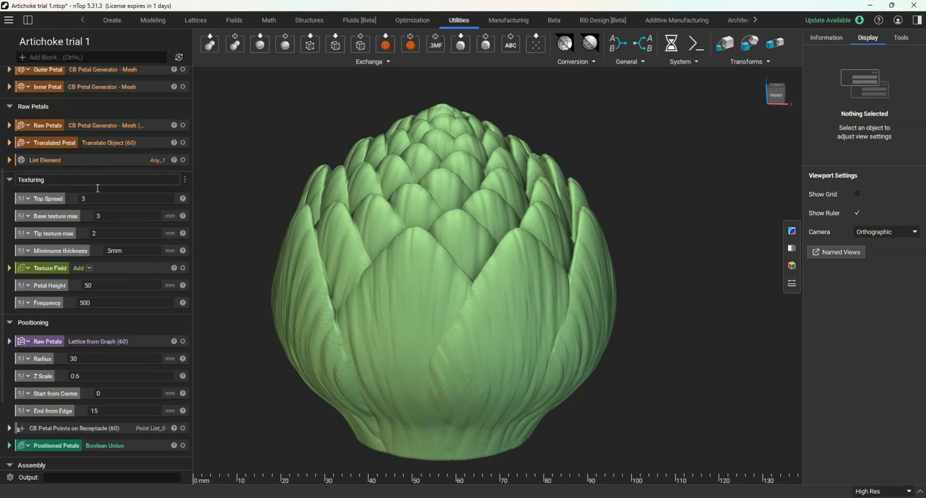
scroll(441, 306, down, 3)
scroll(430, 302, up, 5)
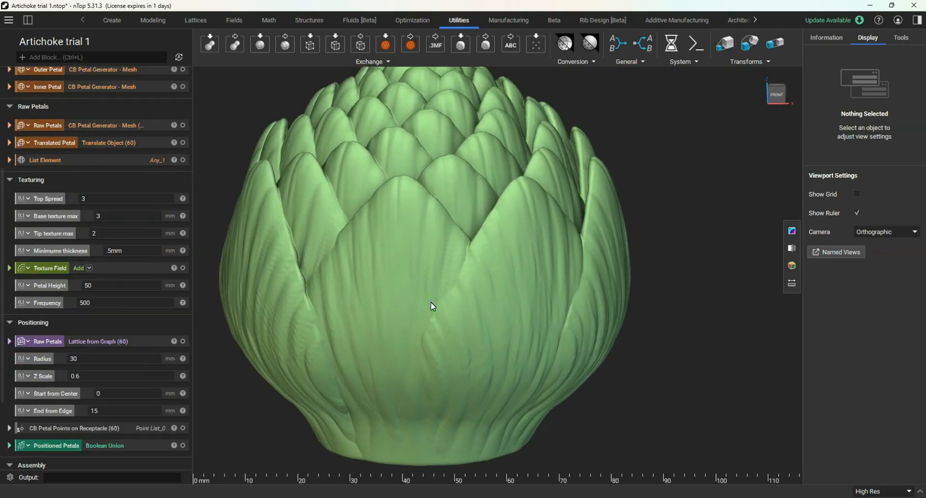
scroll(430, 271, down, 3)
scroll(453, 341, down, 3)
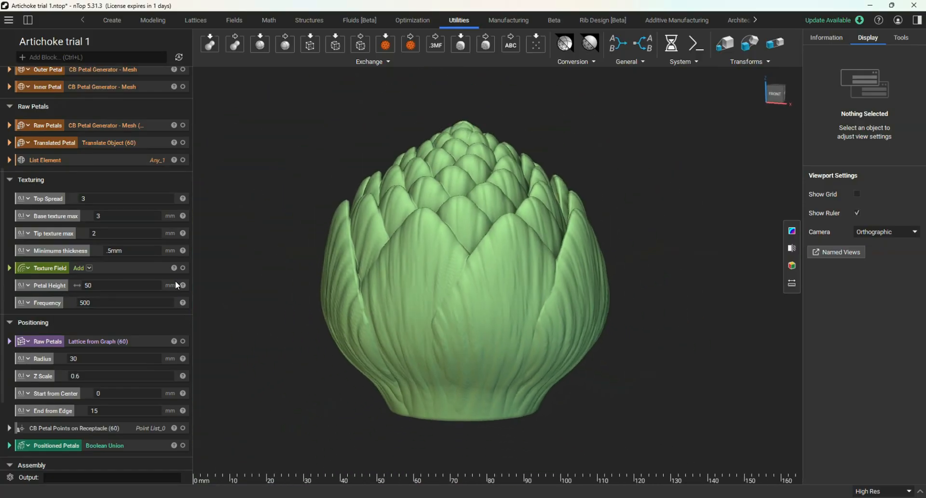
Hide the Final artichoke and display the CB Petal Points on Receptacle, viewing the point spiral from above.
scroll(131, 274, down, 3)
scroll(176, 241, up, 7)
click(183, 147)
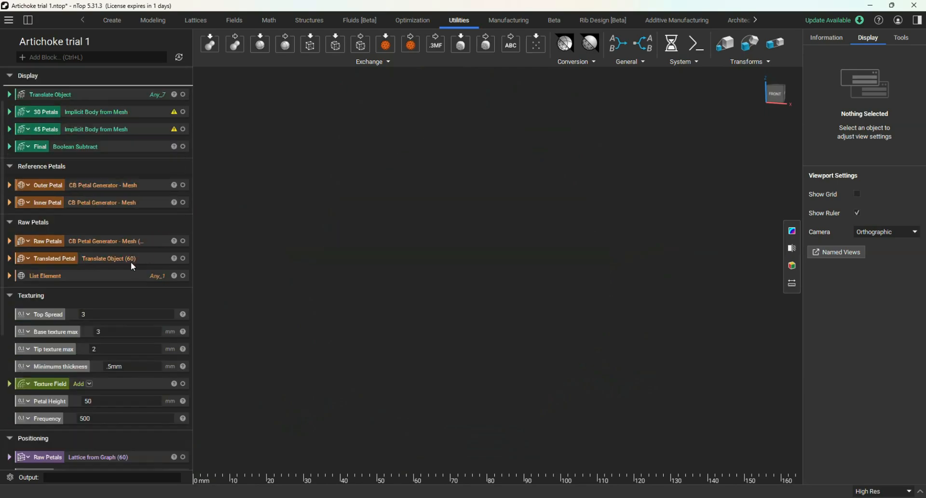
scroll(131, 261, down, 8)
click(183, 314)
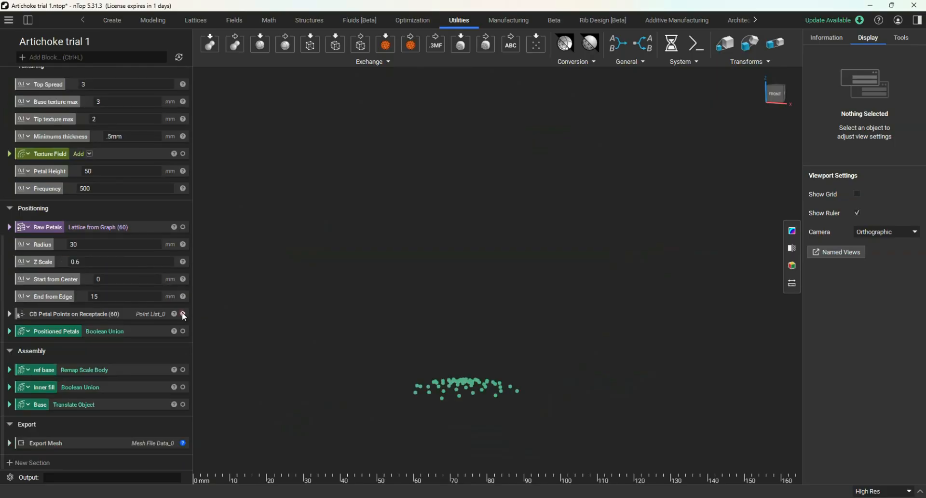
right_drag(452, 310, 461, 356)
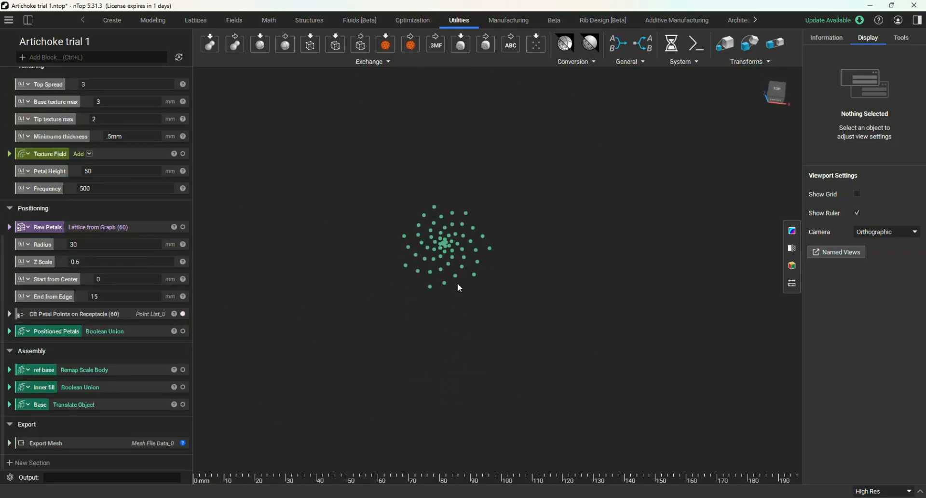
scroll(455, 231, up, 4)
right_drag(465, 270, 473, 285)
scroll(444, 235, up, 1)
scroll(445, 235, up, 2)
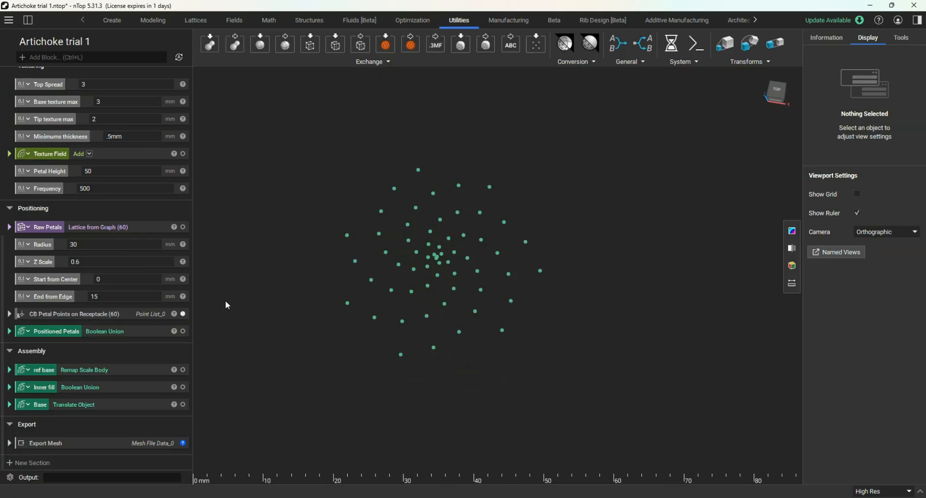
Turn on the Positioned Petals display, and bring back the Final artichoke to view it from the front.
click(183, 331)
scroll(160, 268, up, 6)
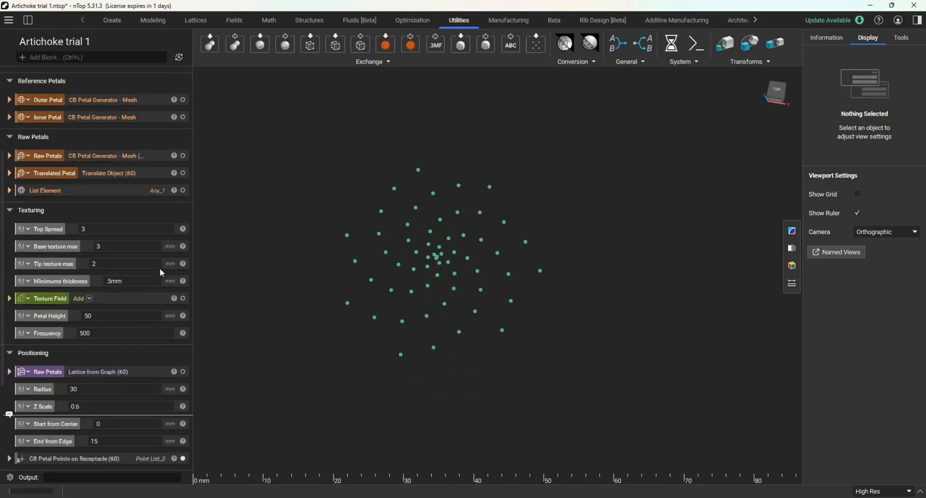
click(183, 204)
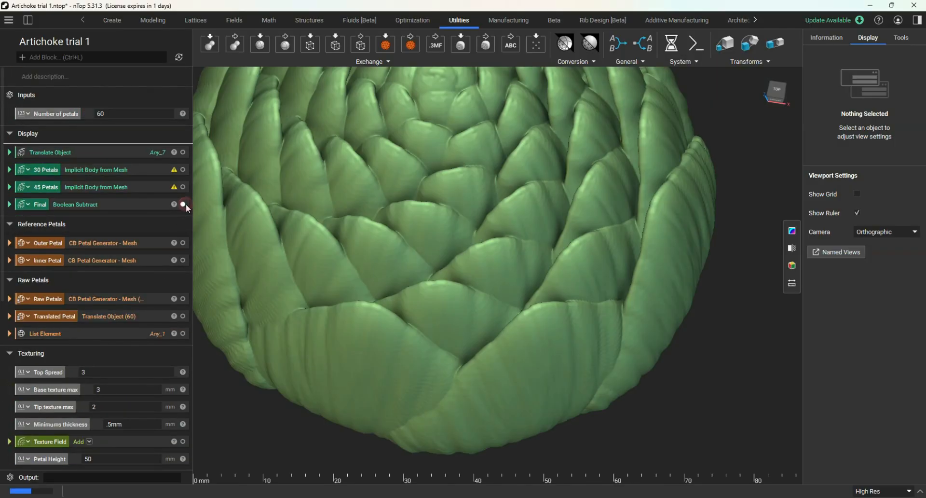
right_drag(444, 335, 446, 245)
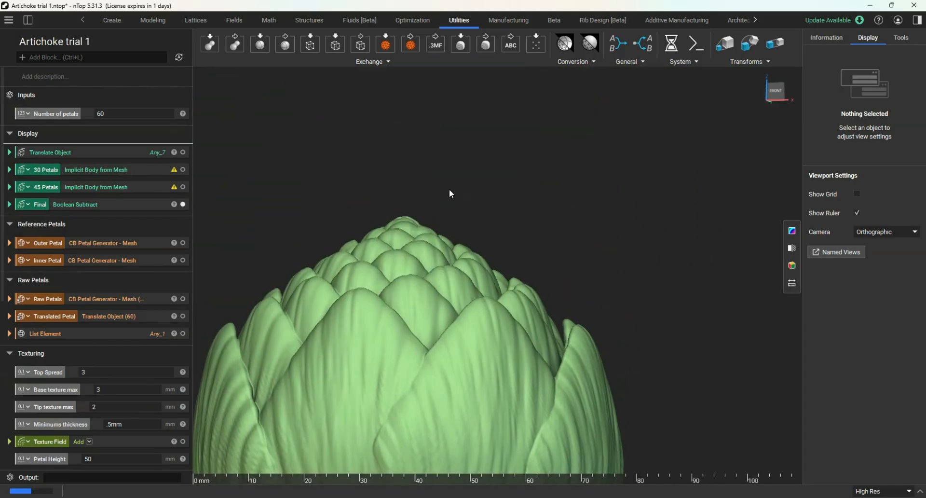
scroll(449, 191, down, 5)
Display only the Outer Petal reference mesh, view it at an angle and expand its block's parameters.
right_drag(344, 461, 337, 405)
scroll(337, 405, up, 3)
scroll(332, 404, up, 5)
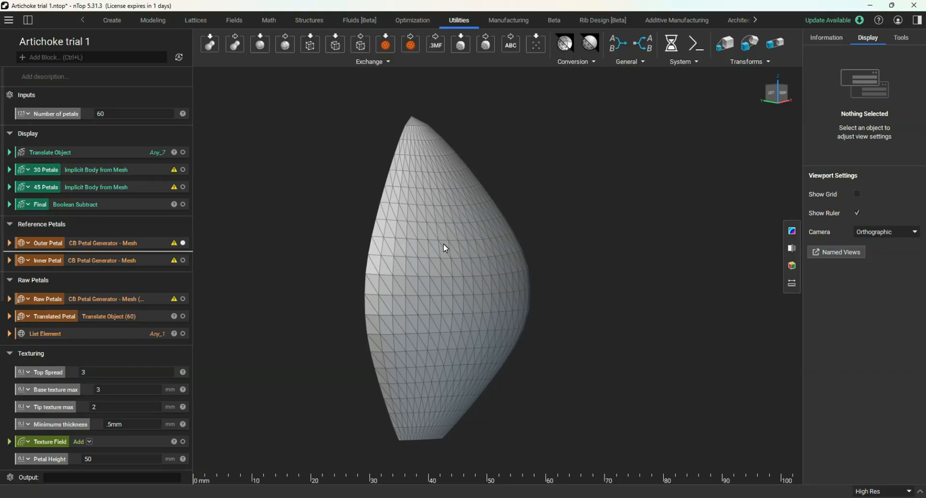
right_drag(427, 262, 463, 270)
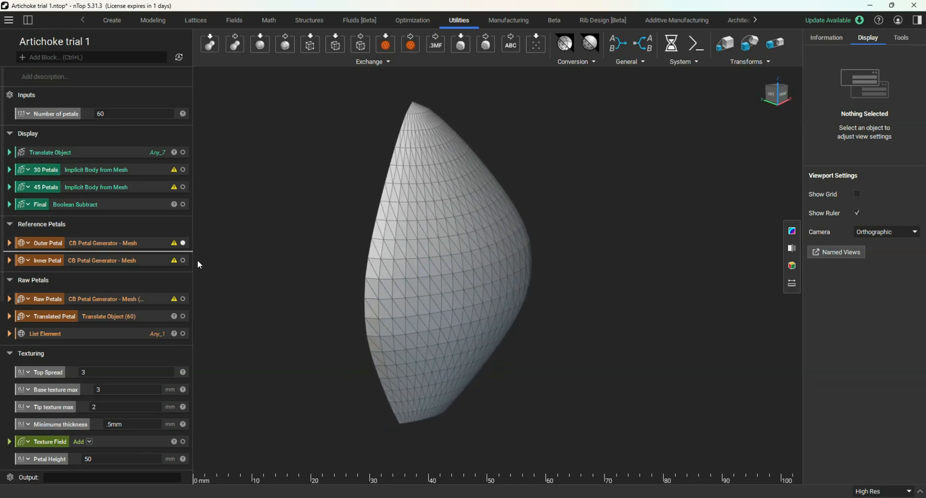
click(10, 243)
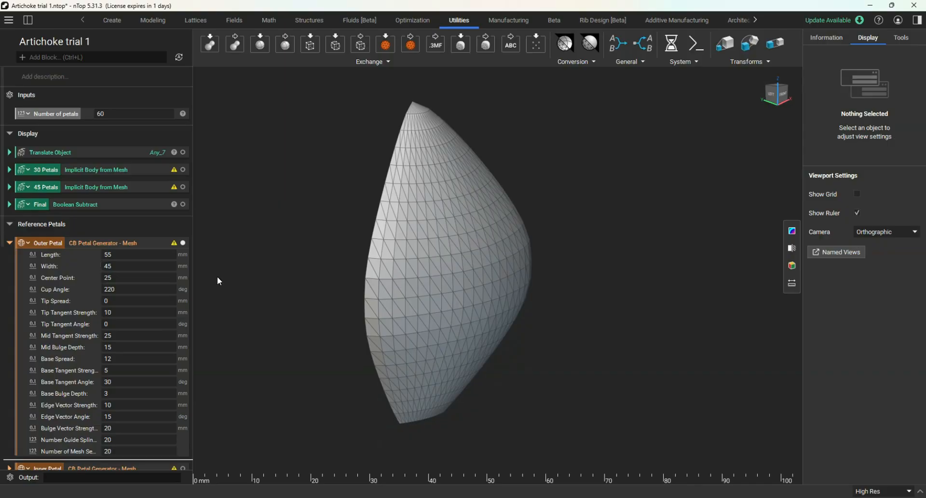
Collapse the Outer Petal parameters and open the contents of its CB Petal Generator - Mesh block.
mouse_move(386, 302)
right_down()
mouse_move(409, 307)
mouse_move(471, 294)
mouse_move(402, 311)
mouse_move(396, 305)
mouse_move(425, 299)
mouse_move(378, 298)
right_up()
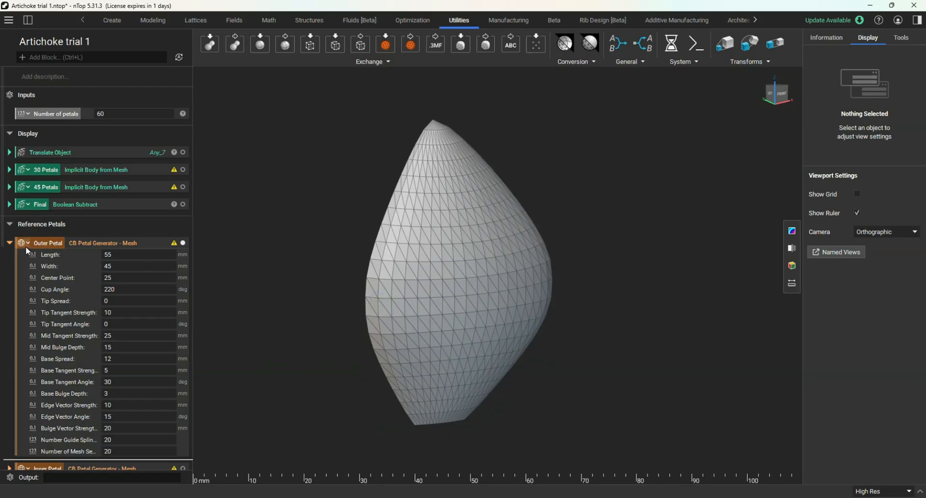
click(9, 242)
click(140, 241)
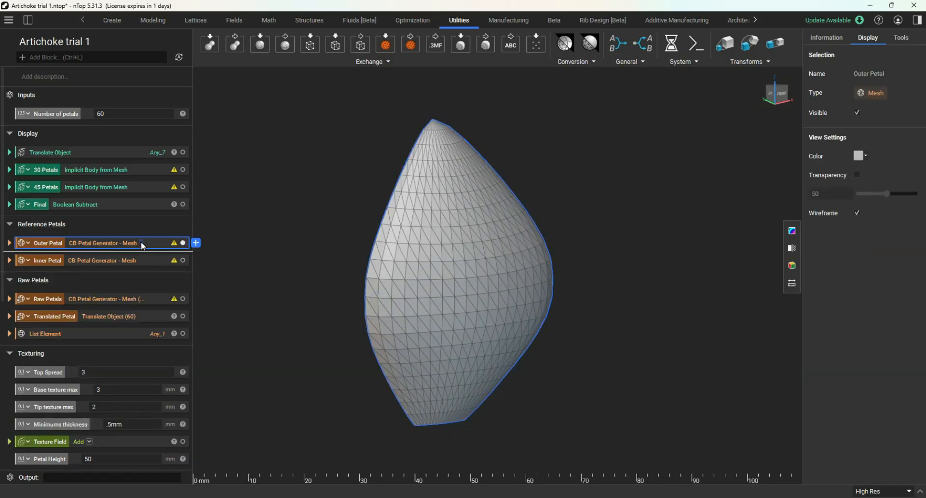
double_click(141, 241)
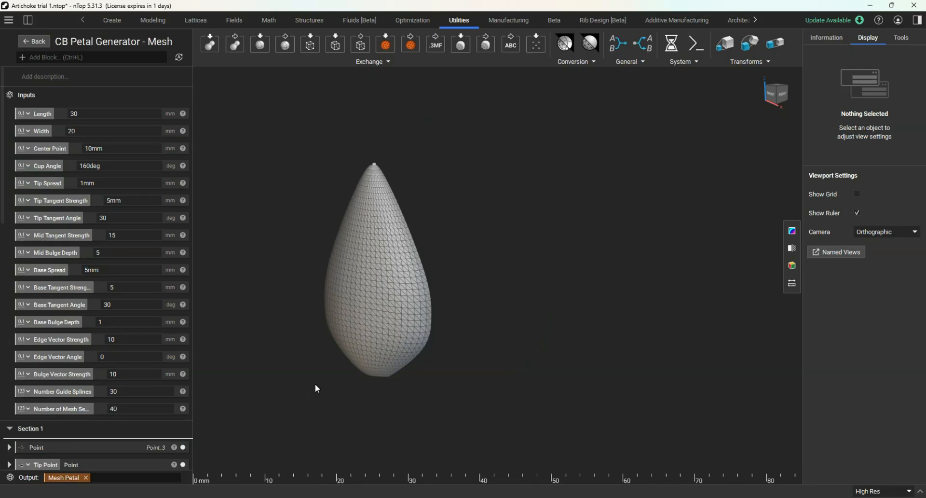
Display the Mid Bulge Point and view it with the base, tip and center points on the petal's concave side.
scroll(385, 328, up, 3)
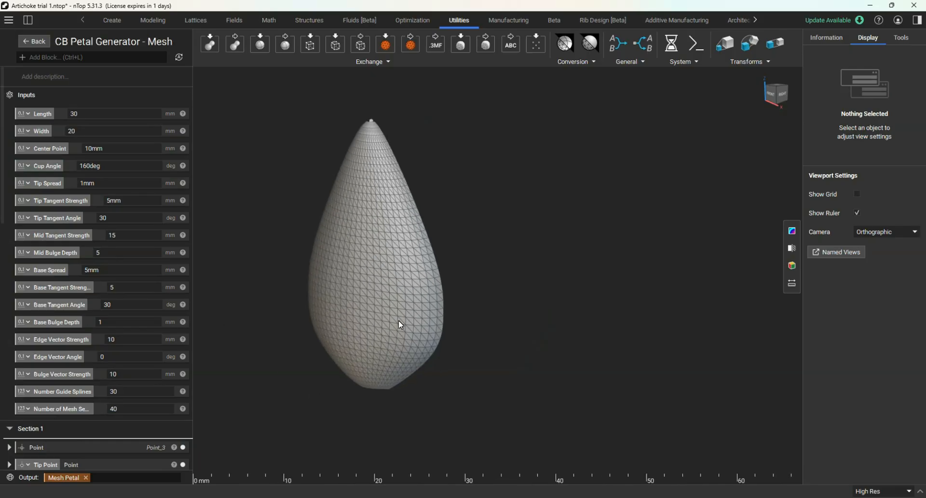
right_drag(365, 290, 321, 280)
right_drag(442, 289, 380, 336)
scroll(378, 336, up, 2)
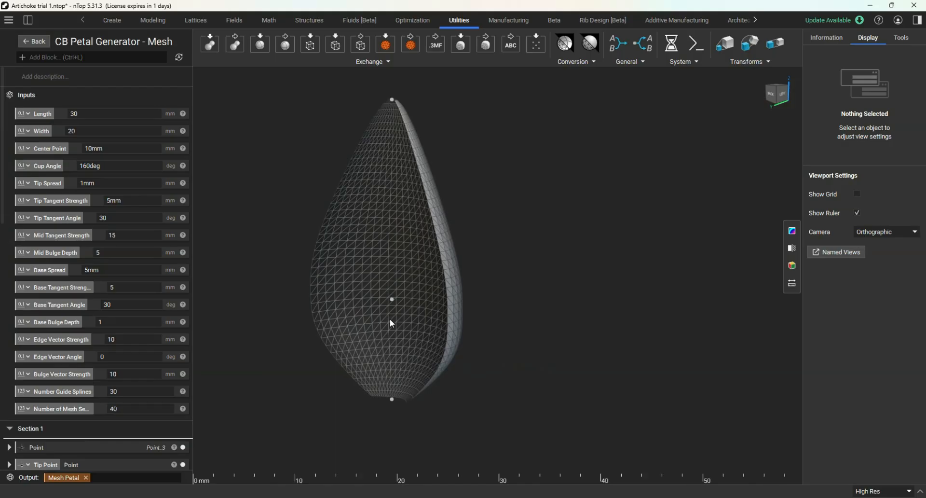
scroll(161, 338, down, 3)
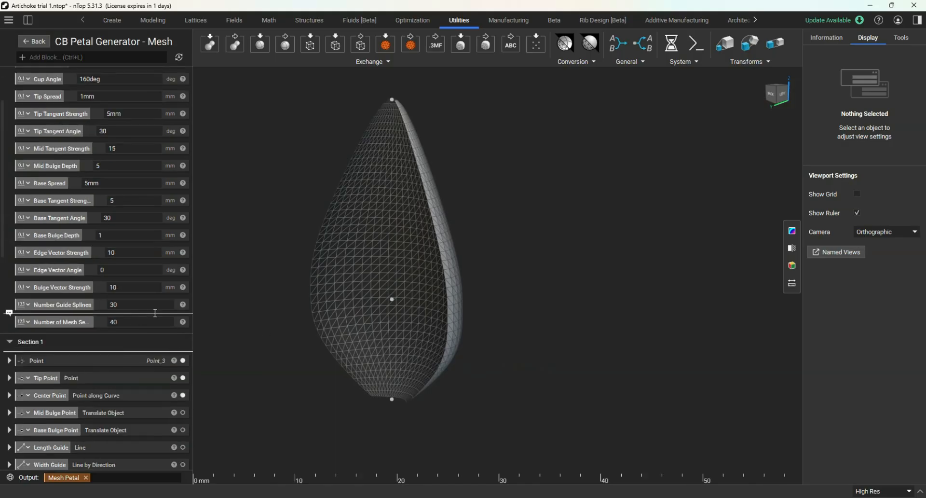
click(183, 361)
right_drag(302, 355, 416, 302)
scroll(145, 354, down, 3)
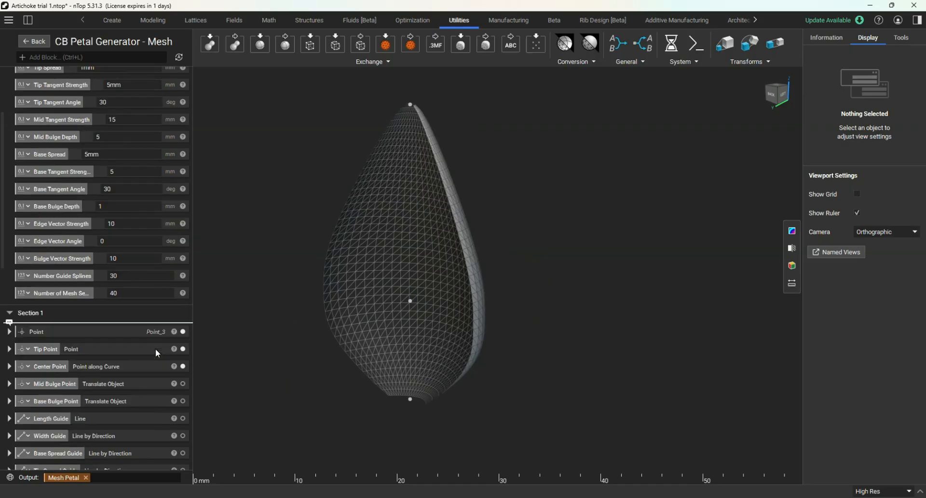
click(183, 354)
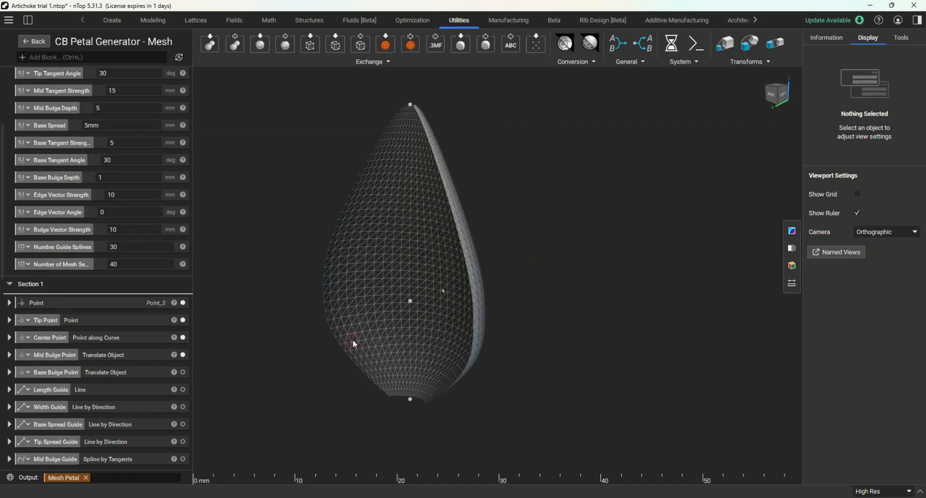
right_drag(356, 338, 447, 284)
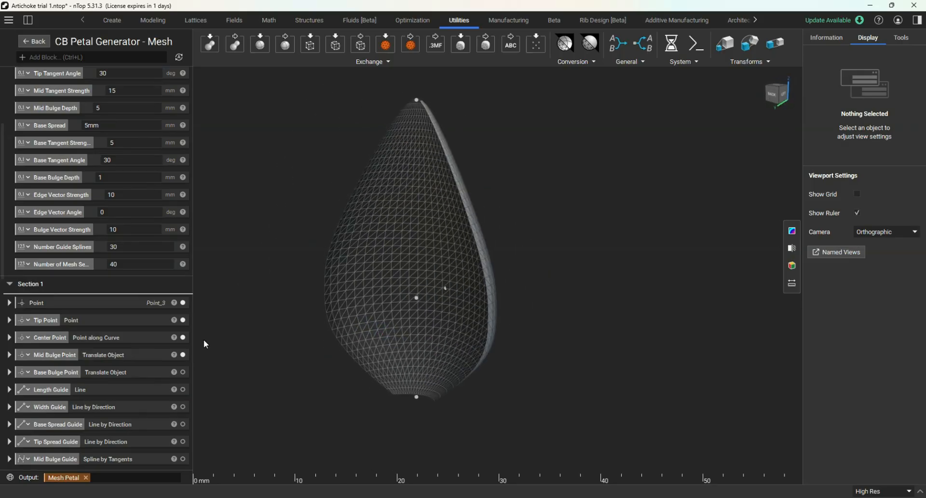
Display the Length Guide and Width Guide lines across the petal mesh.
click(183, 389)
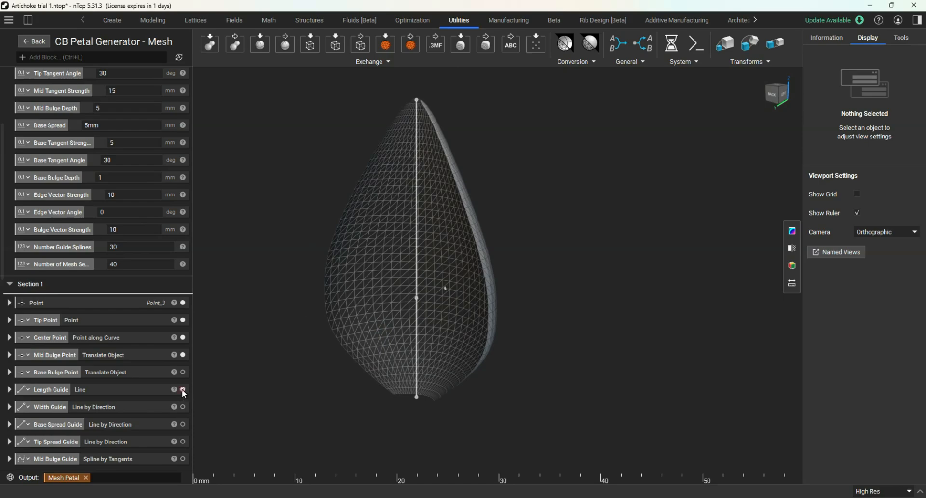
right_drag(308, 347, 362, 325)
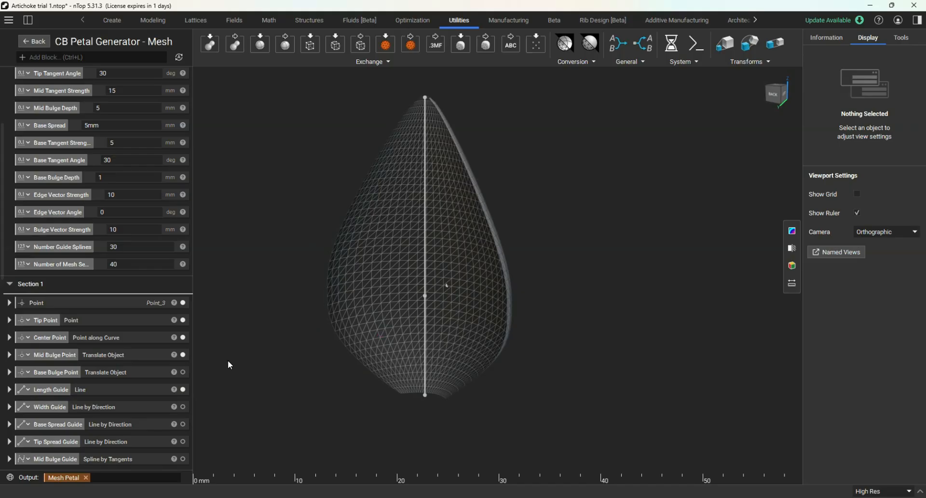
click(183, 407)
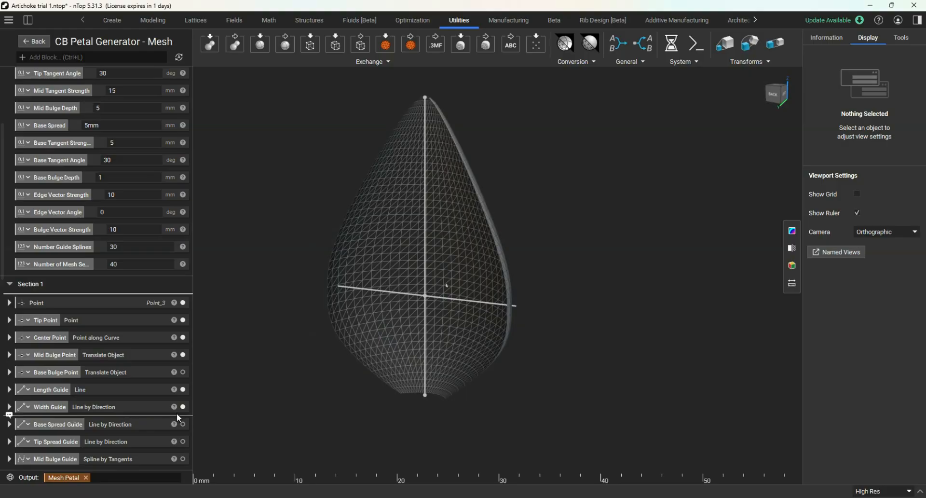
Display the Base Spread Guide and Tip Spread Guide lines and view both ends of the petal.
click(183, 424)
scroll(418, 414, up, 2)
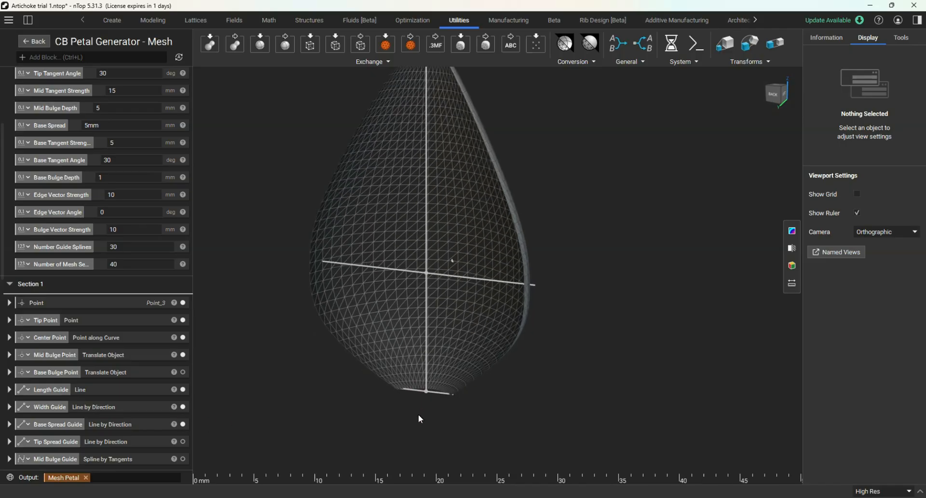
right_drag(425, 407, 458, 378)
scroll(424, 428, down, 3)
scroll(427, 433, up, 3)
scroll(446, 408, down, 3)
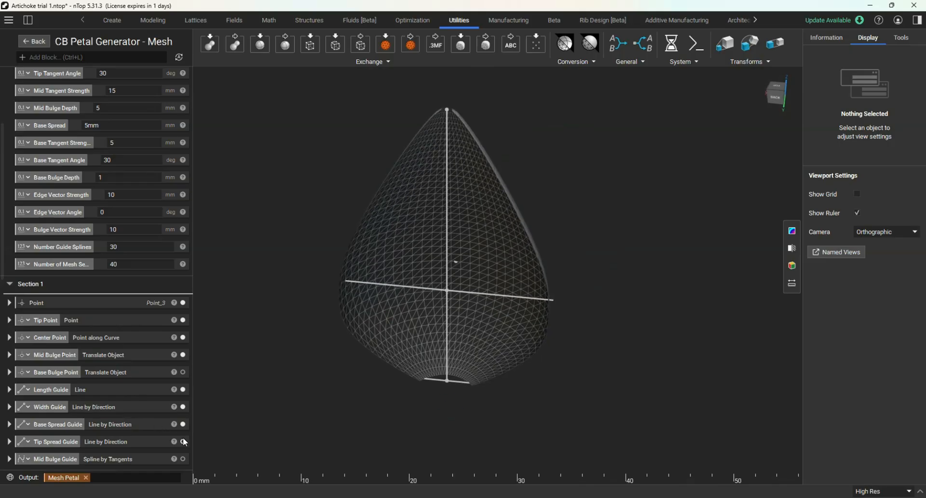
scroll(447, 114, up, 2)
scroll(448, 115, down, 3)
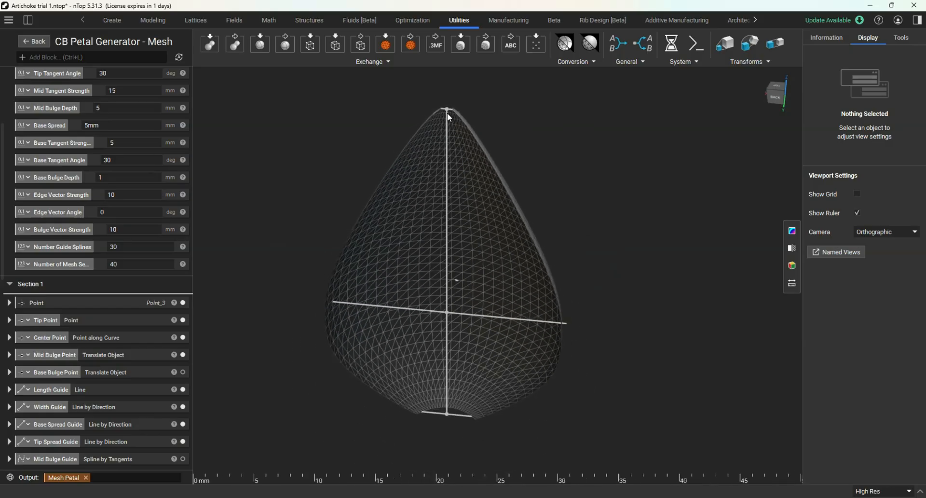
mouse_move(459, 164)
right_down()
mouse_move(433, 169)
mouse_move(446, 166)
right_up()
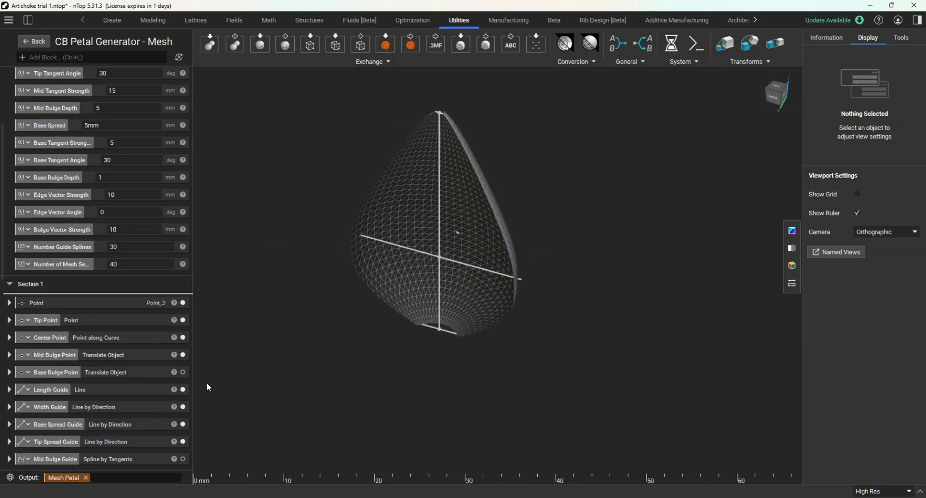
Display the Mid Bulge Guide and Base Bulge Guide splines and view their curvature at the petal's middle and base.
scroll(150, 415, down, 3)
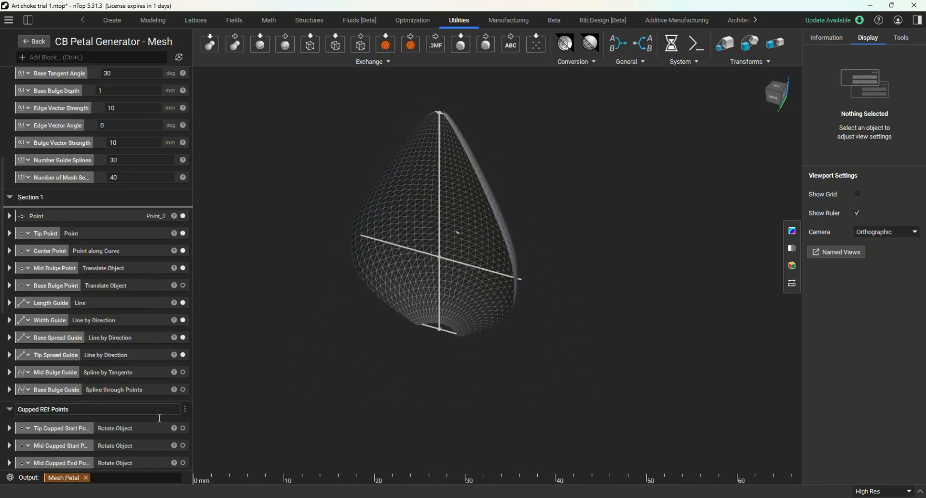
click(182, 372)
mouse_move(456, 351)
right_down()
mouse_move(514, 312)
mouse_move(488, 392)
mouse_move(441, 310)
mouse_move(469, 293)
mouse_move(545, 343)
right_up()
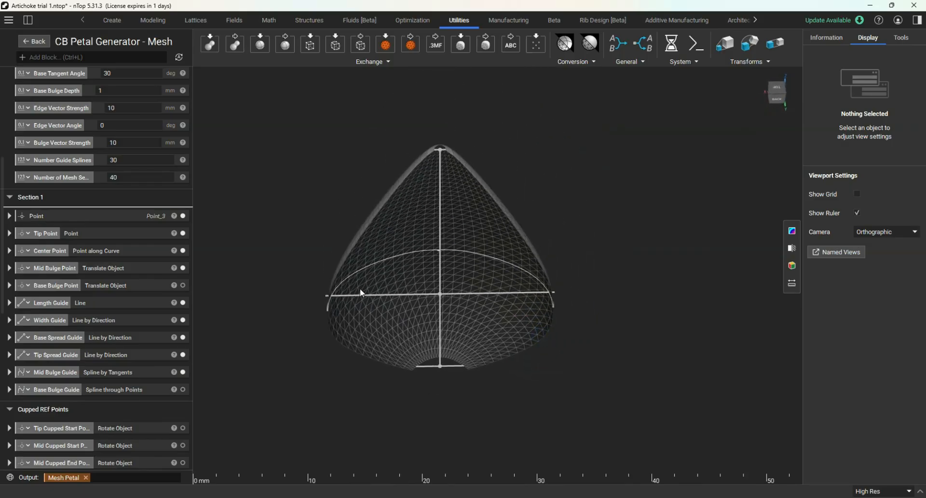
right_drag(439, 323, 409, 324)
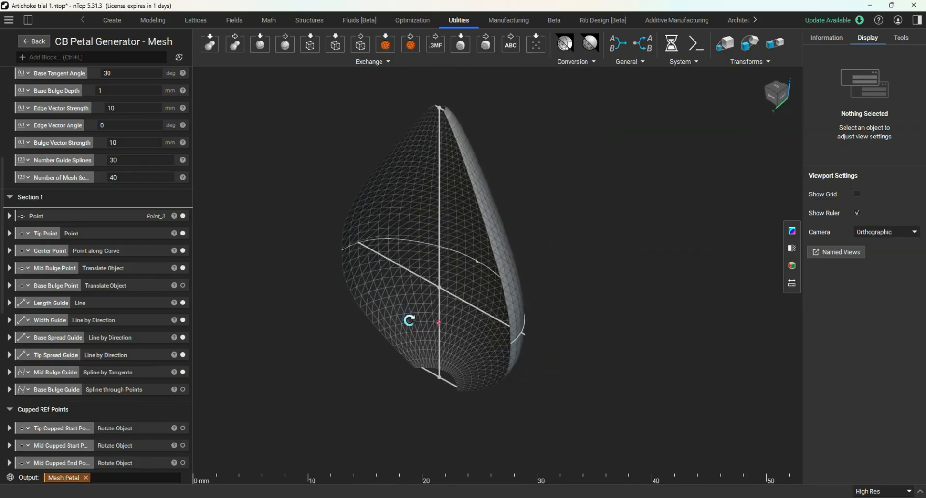
click(183, 390)
scroll(398, 385, up, 2)
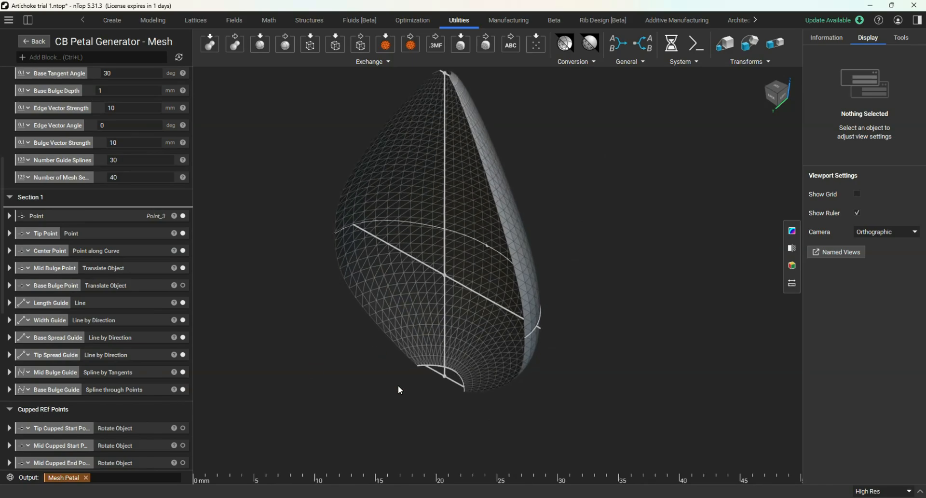
right_drag(402, 394, 432, 393)
scroll(472, 378, up, 2)
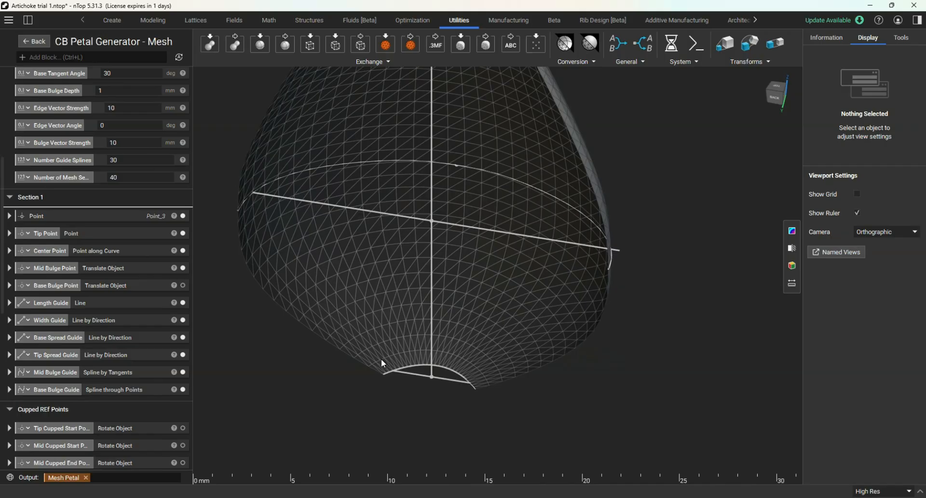
Examine the petal's cupping and bulge guides from above and compare them with the generator's input parameters.
right_drag(423, 332, 579, 234)
right_drag(627, 201, 632, 181)
right_drag(573, 249, 554, 241)
right_drag(545, 287, 542, 322)
scroll(441, 311, up, 1)
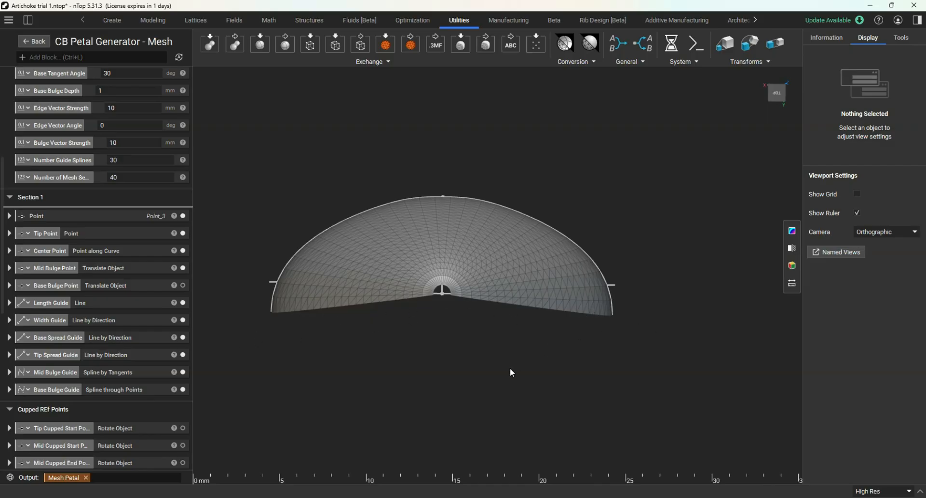
right_drag(510, 368, 516, 343)
scroll(491, 409, down, 2)
right_drag(491, 409, 281, 251)
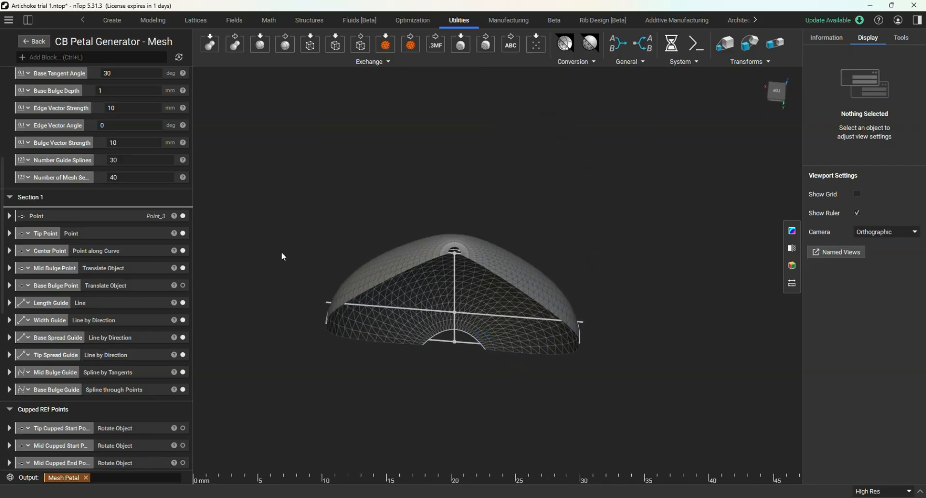
scroll(99, 204, up, 5)
scroll(100, 205, up, 3)
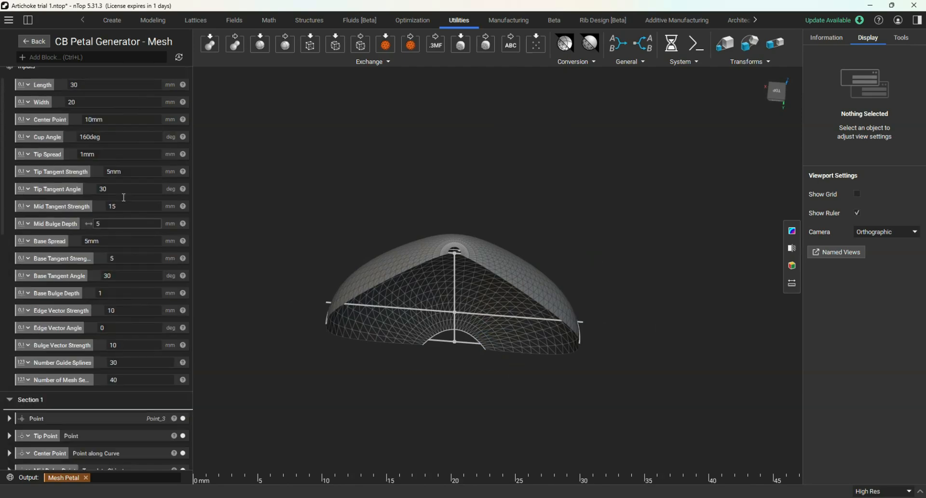
right_drag(290, 192, 419, 252)
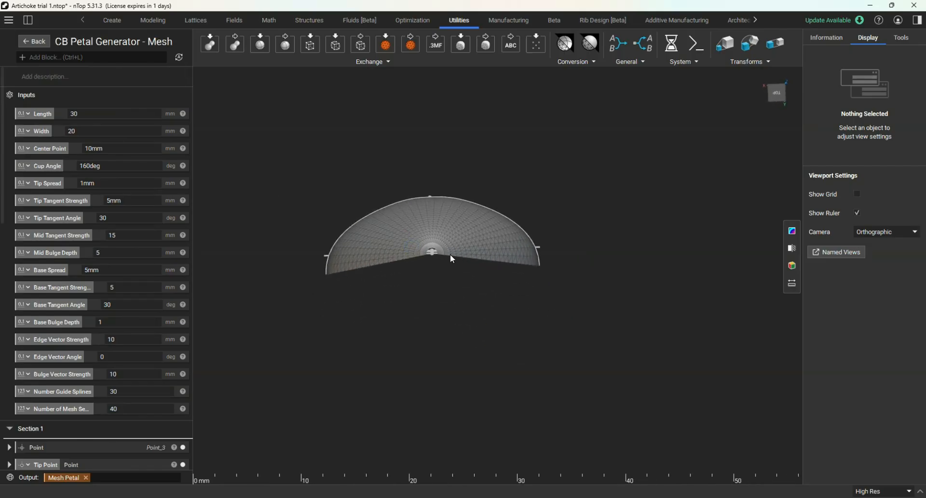
right_drag(330, 295, 398, 375)
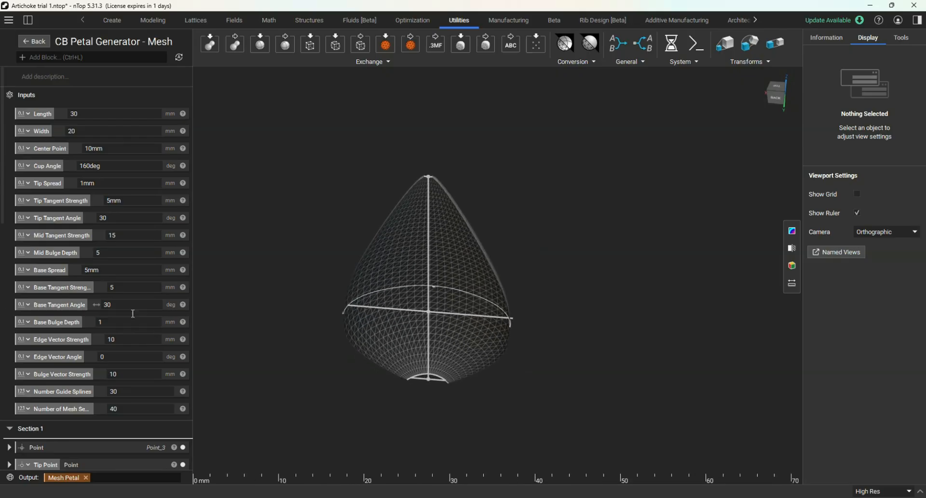
Display the Cupped REF Points: the tip start point and the start and end points of the mid and base curves.
scroll(159, 318, down, 5)
scroll(153, 310, down, 5)
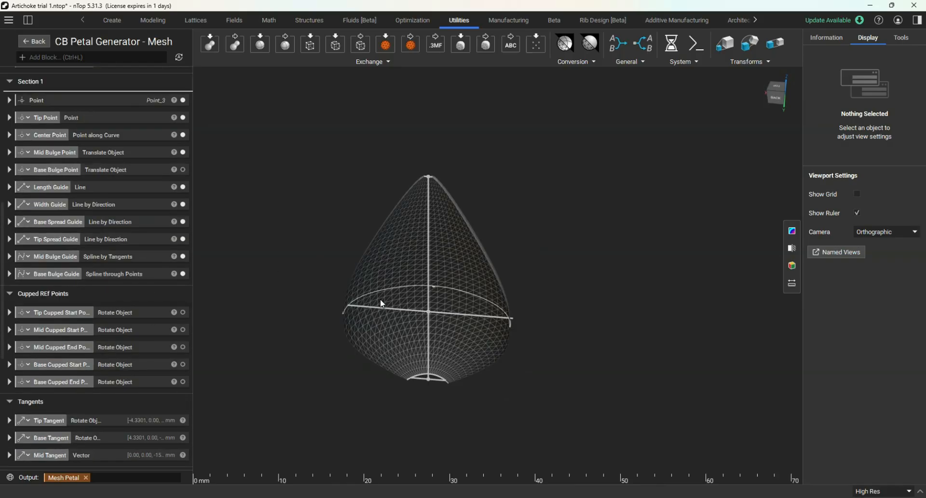
right_drag(380, 302, 398, 312)
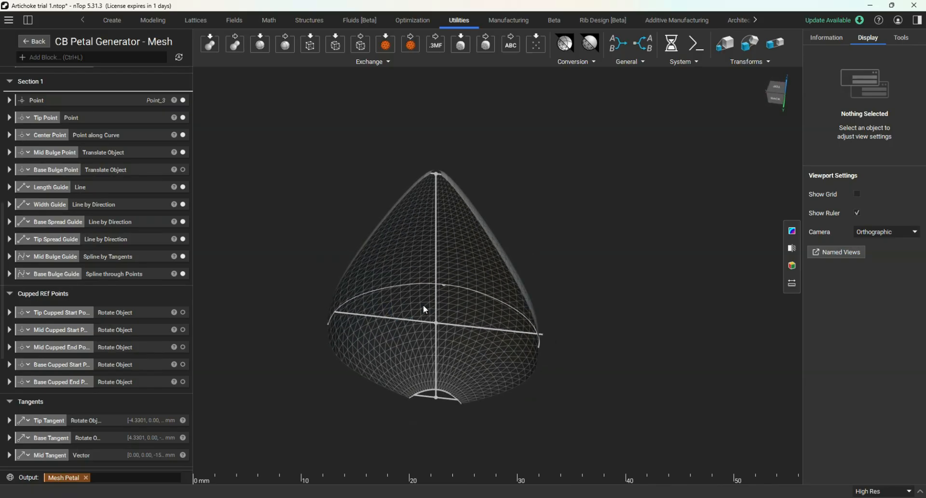
scroll(441, 310, up, 3)
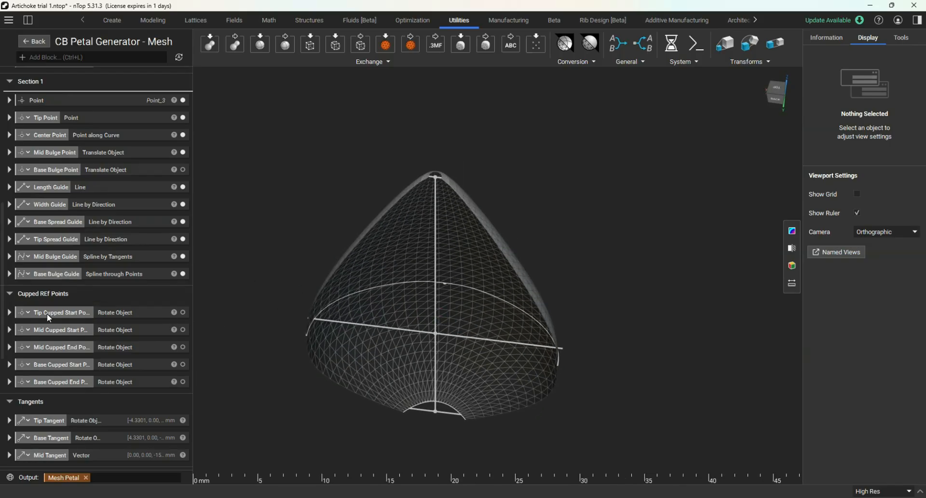
click(182, 329)
click(184, 346)
right_drag(481, 386, 552, 373)
scroll(552, 373, up, 7)
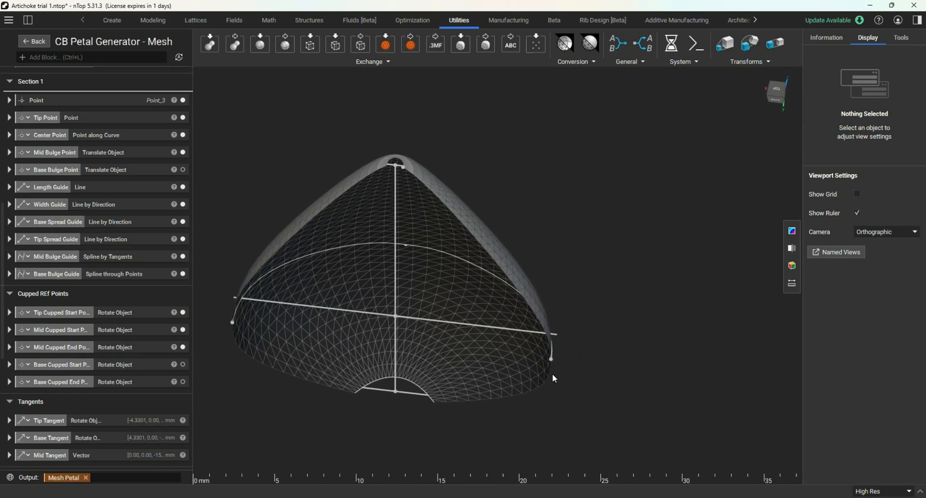
scroll(348, 333, down, 1)
scroll(348, 332, down, 2)
right_drag(349, 333, 320, 351)
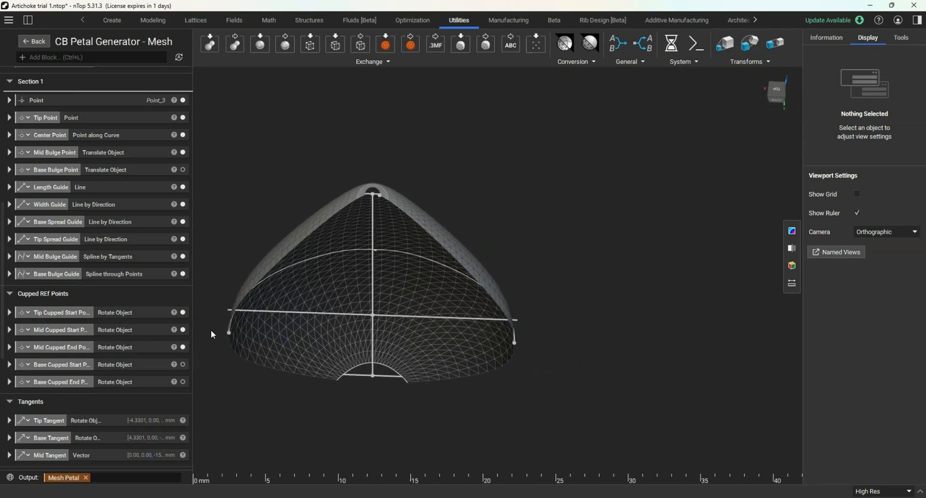
click(184, 364)
click(239, 385)
Display All Tip Points, All Mid Points and All Base Points from Section 3.
scroll(129, 357, down, 5)
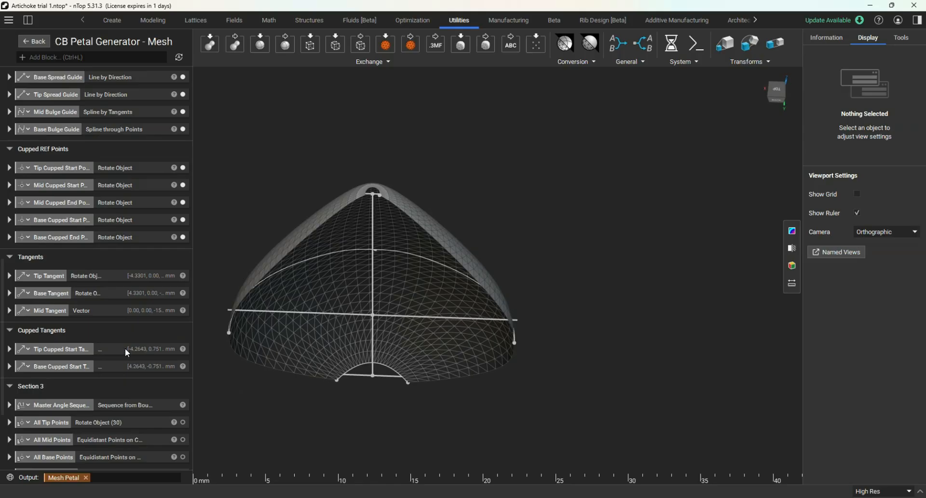
scroll(125, 348, down, 2)
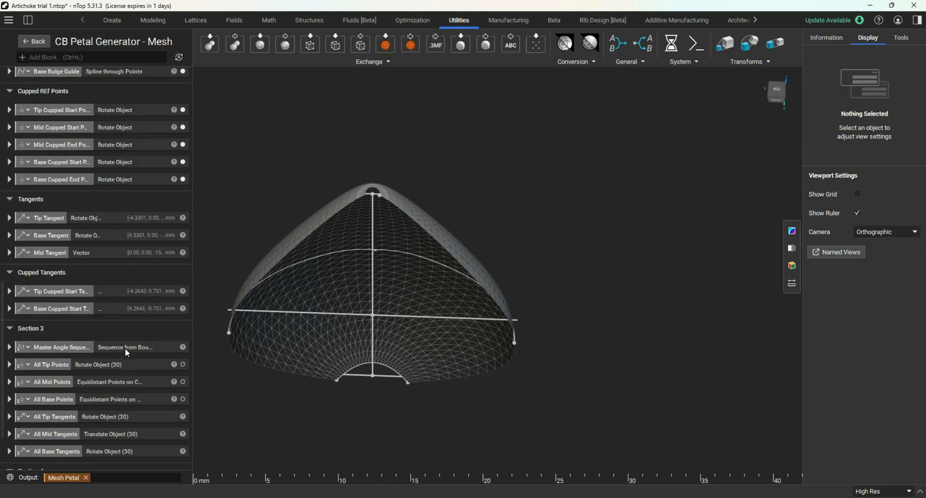
click(182, 365)
click(183, 382)
click(182, 399)
Hide the Mesh Petal in Section 4 to leave only the guides and points displayed.
scroll(128, 370, down, 3)
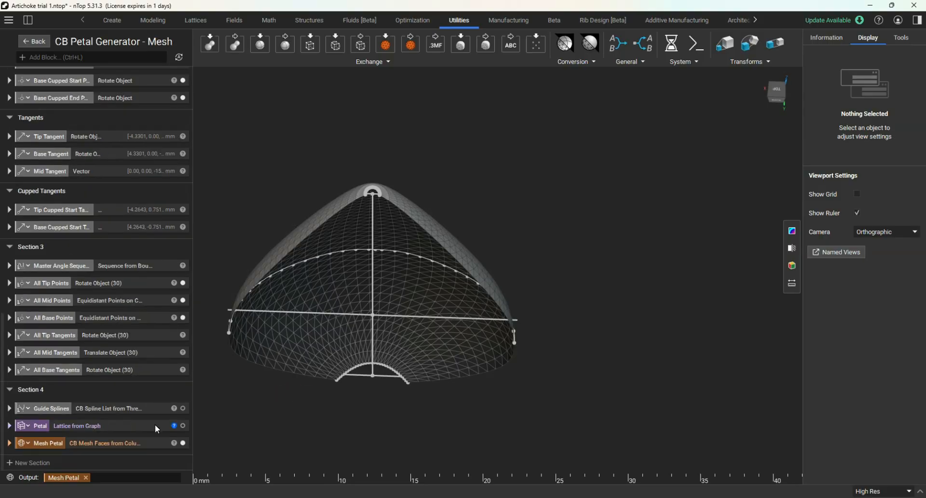
click(182, 443)
scroll(152, 346, up, 9)
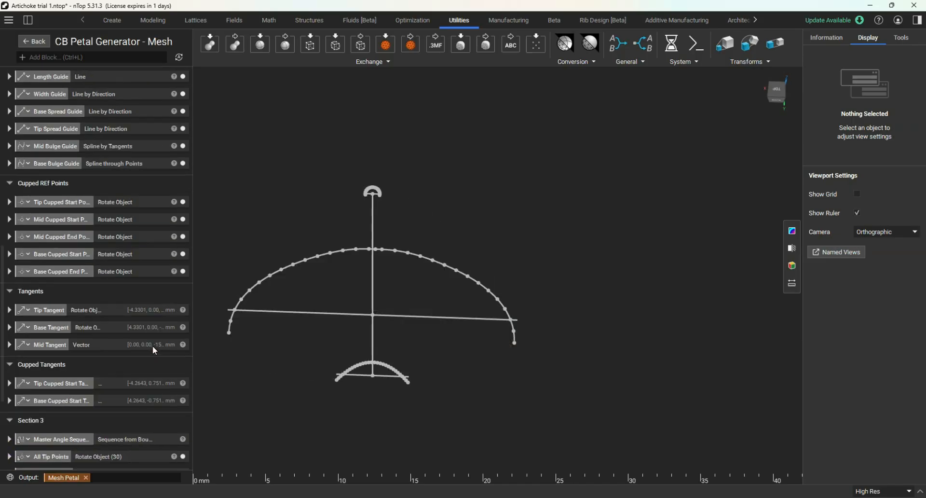
Hide the five Cupped REF Points: the base, mid and tip start points and the base and mid end points.
click(182, 358)
click(183, 341)
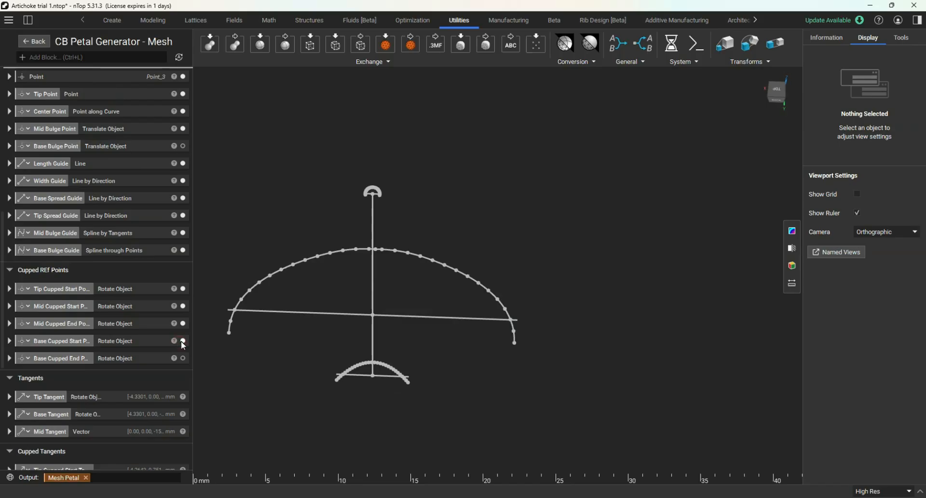
click(183, 323)
click(183, 306)
click(183, 288)
Hide all remaining Section 1 construction: the bulge, spread, width and length guides and the points above them.
click(183, 249)
click(183, 232)
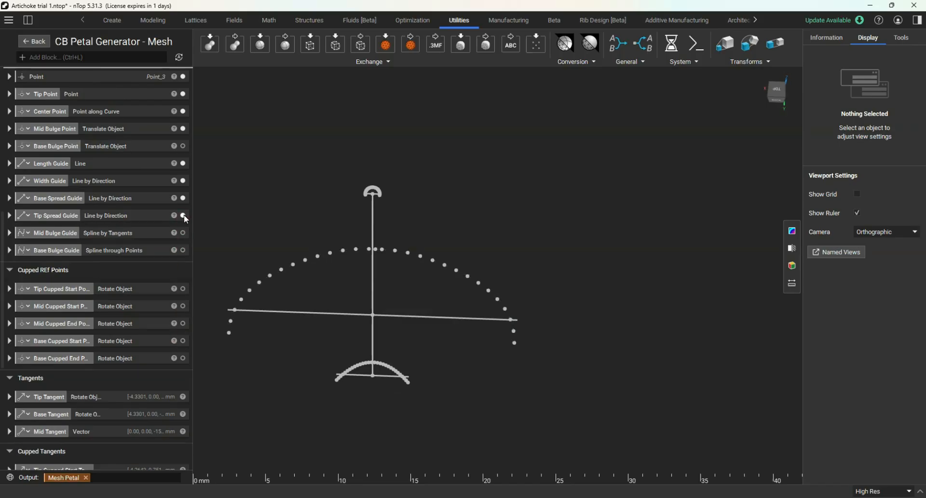
click(184, 215)
click(183, 198)
click(184, 180)
click(184, 163)
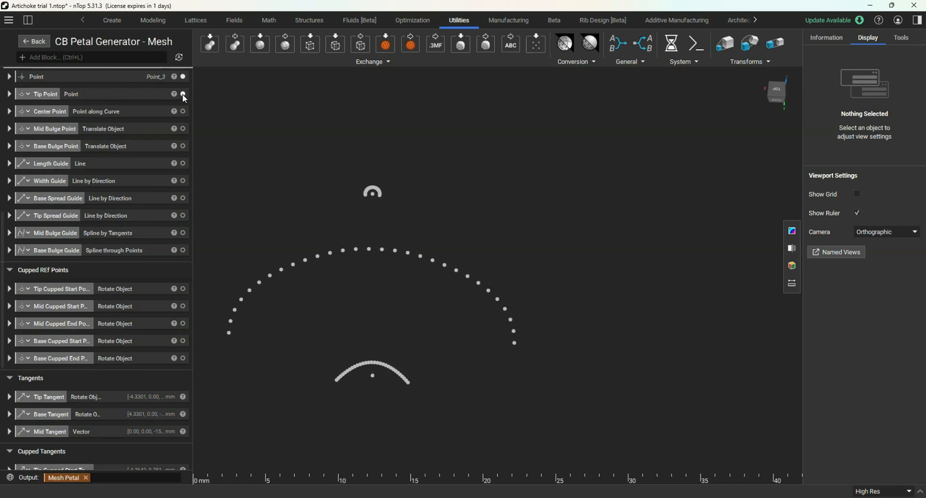
click(183, 77)
Display the Guide Splines in Section 4 that run through the tip, mid and base points.
scroll(341, 242, down, 2)
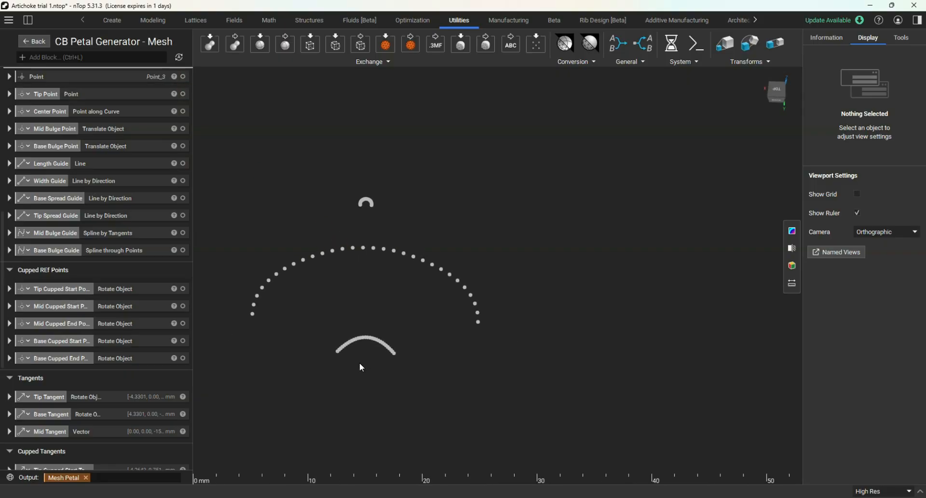
right_drag(360, 362, 423, 432)
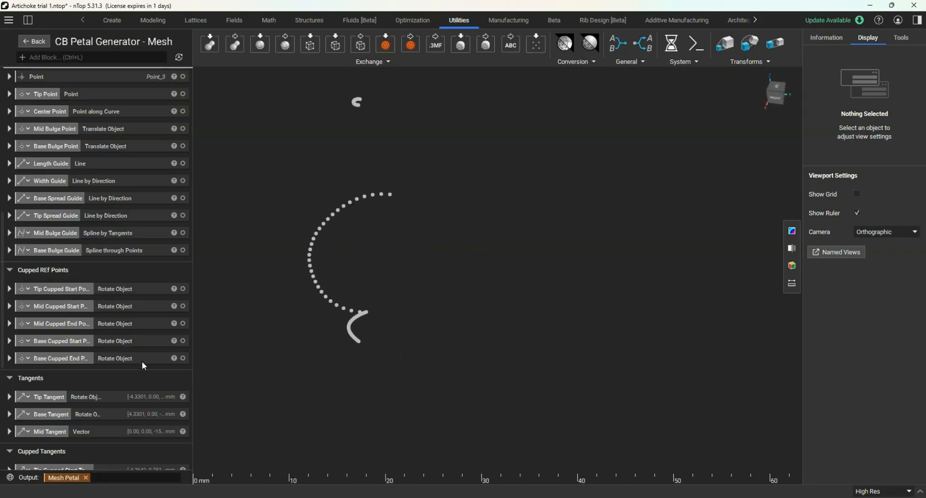
scroll(142, 361, down, 6)
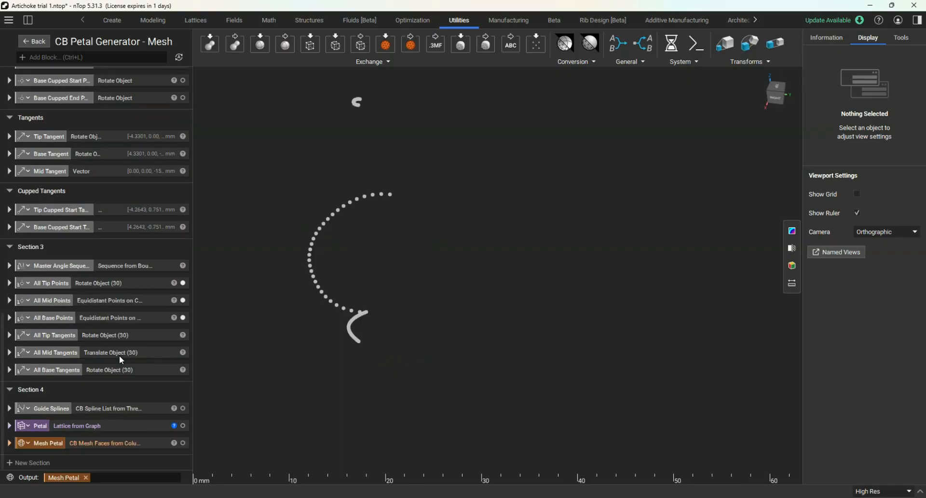
click(184, 407)
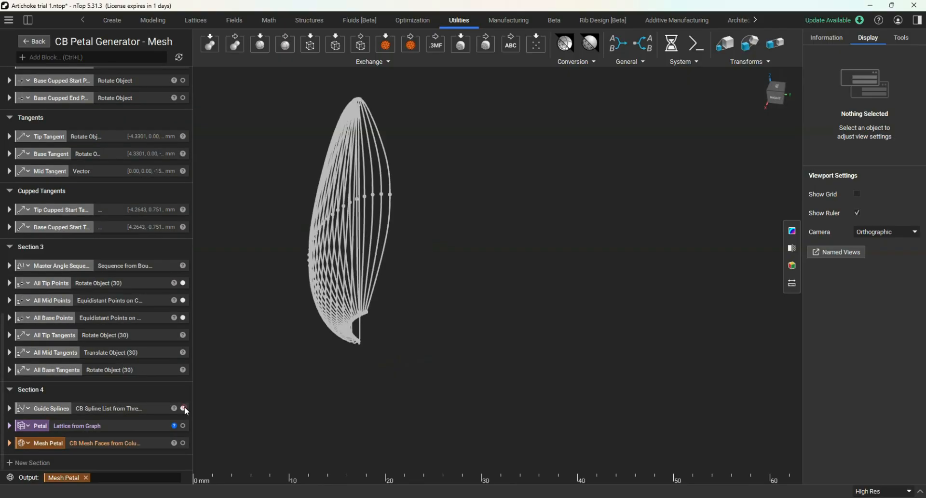
right_drag(405, 399, 395, 325)
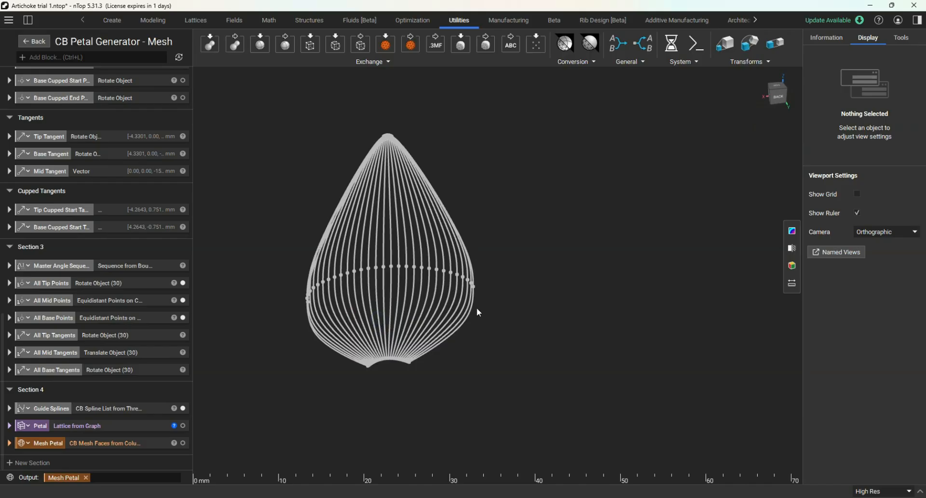
Display the Mesh Petal in Section 4 and hide the Guide Splines.
scroll(115, 273, up, 20)
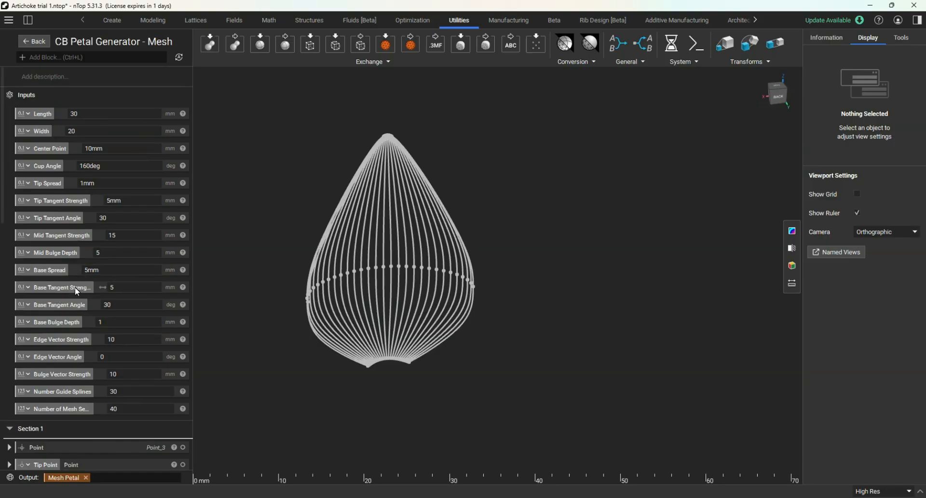
scroll(375, 305, down, 2)
right_drag(375, 305, 388, 331)
scroll(102, 318, down, 12)
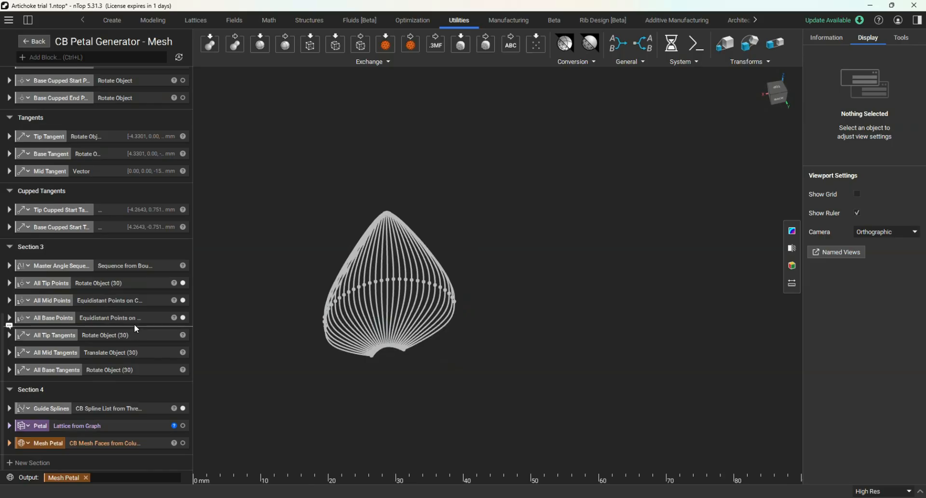
click(183, 443)
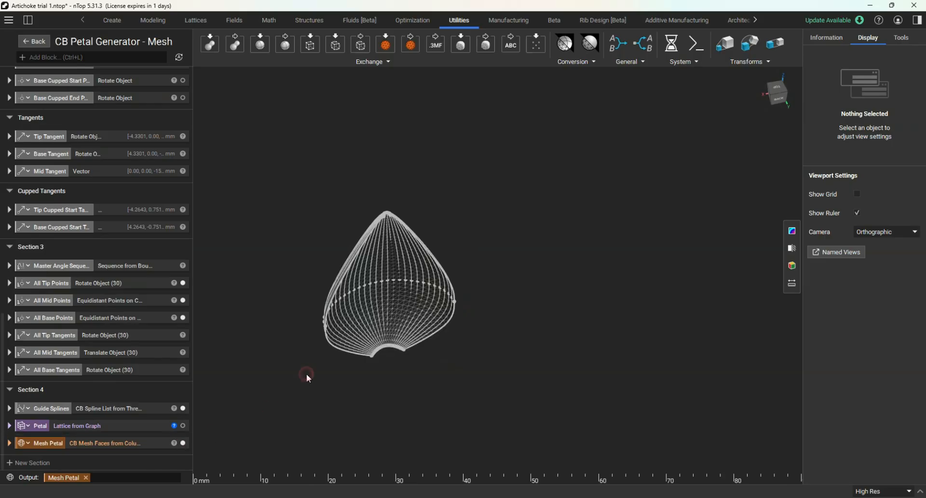
click(183, 408)
right_drag(357, 362, 427, 320)
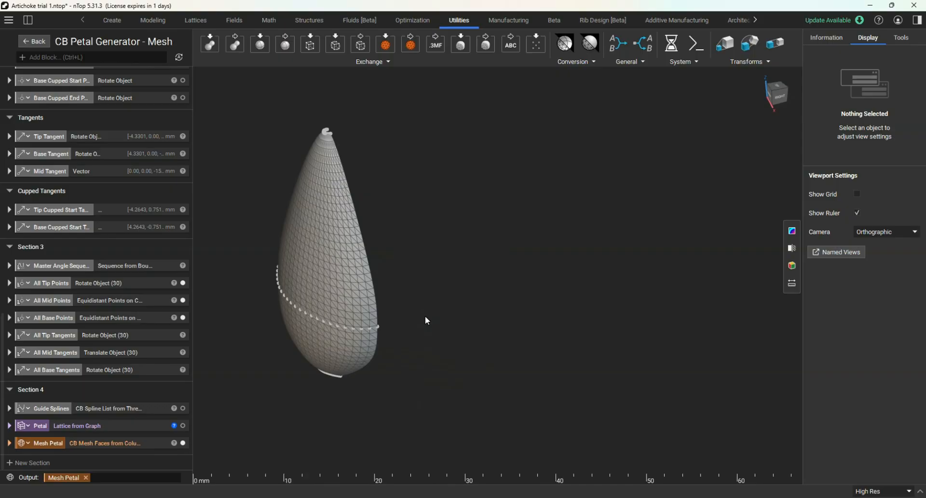
Hide All Base Points, All Mid Points and All Tip Points in Section 3.
click(184, 317)
click(183, 300)
click(183, 282)
Set the petal generator's Length input to 50 mm and view the mesh from the side.
scroll(135, 303, up, 10)
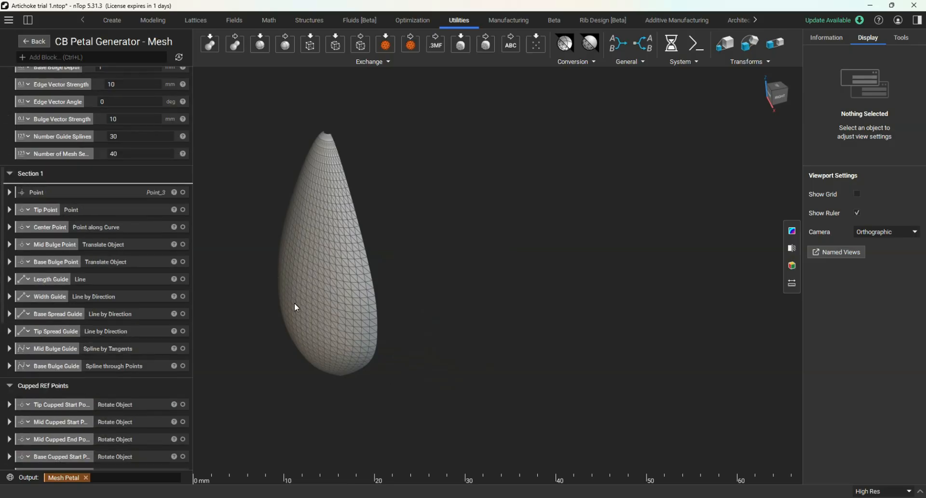
scroll(340, 299, down, 2)
scroll(341, 299, up, 2)
scroll(86, 280, up, 5)
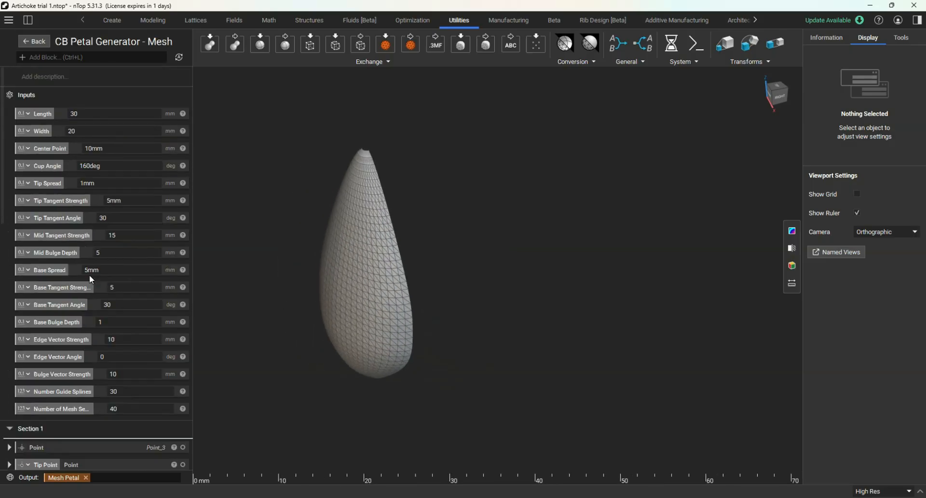
double_click(86, 118)
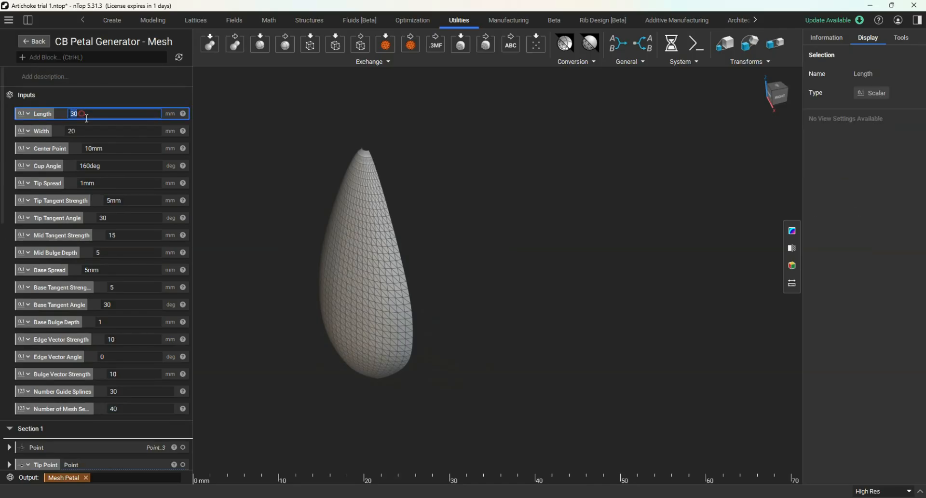
text(50)
key(Return)
scroll(368, 267, down, 5)
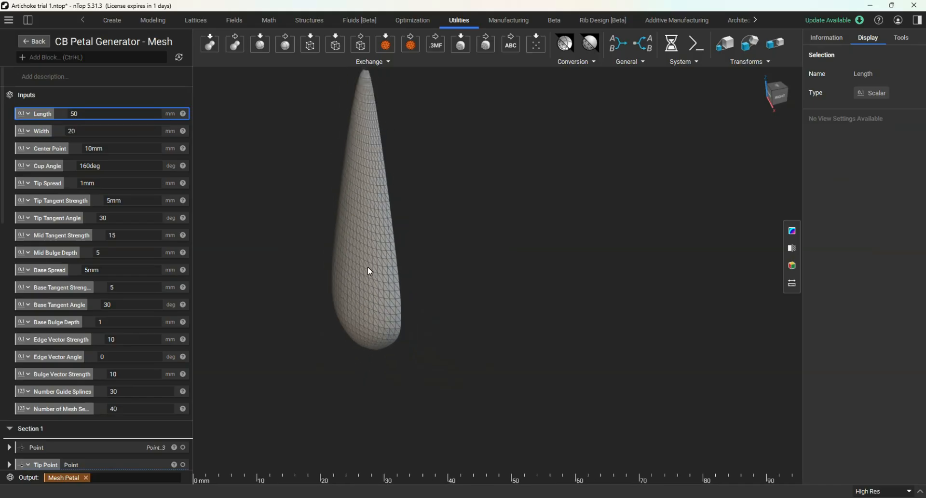
mouse_move(369, 268)
right_down()
mouse_move(378, 259)
mouse_move(364, 252)
right_up()
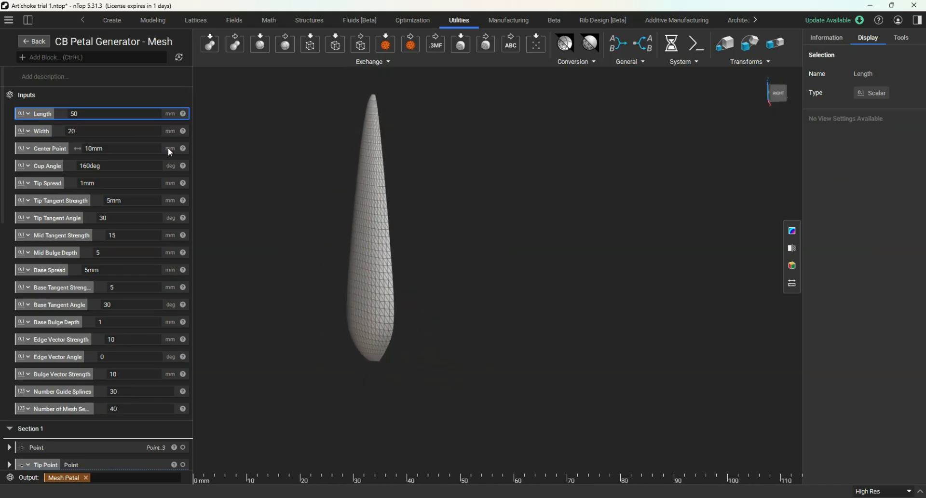
Return the petal's Length input to 30 mm.
double_click(90, 115)
text(30)
click(237, 148)
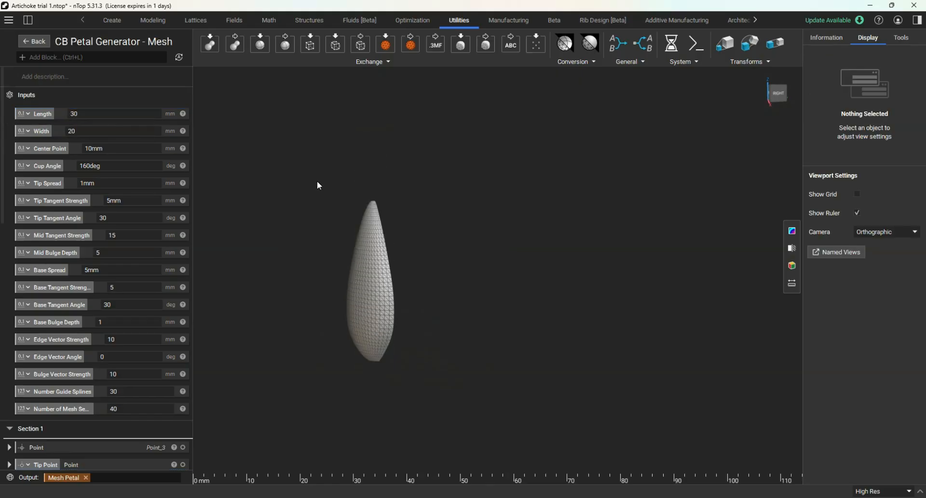
Set the petal's Width input to 40 mm, inspect the mesh, and undo the change.
double_click(90, 131)
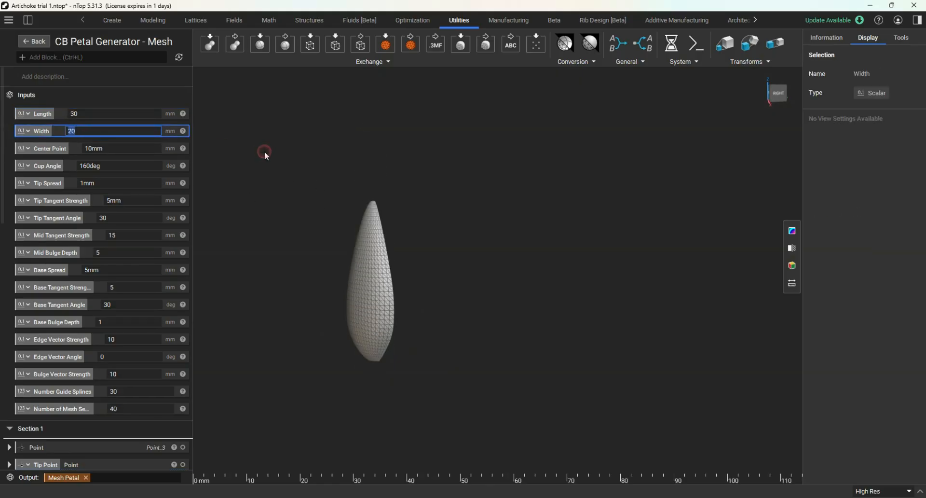
text(49)
text(0)
key(Return)
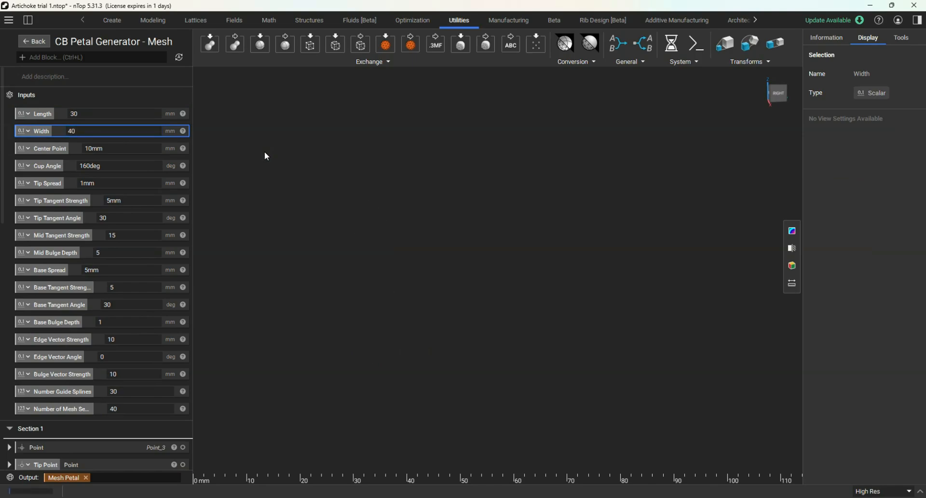
right_drag(367, 268, 317, 265)
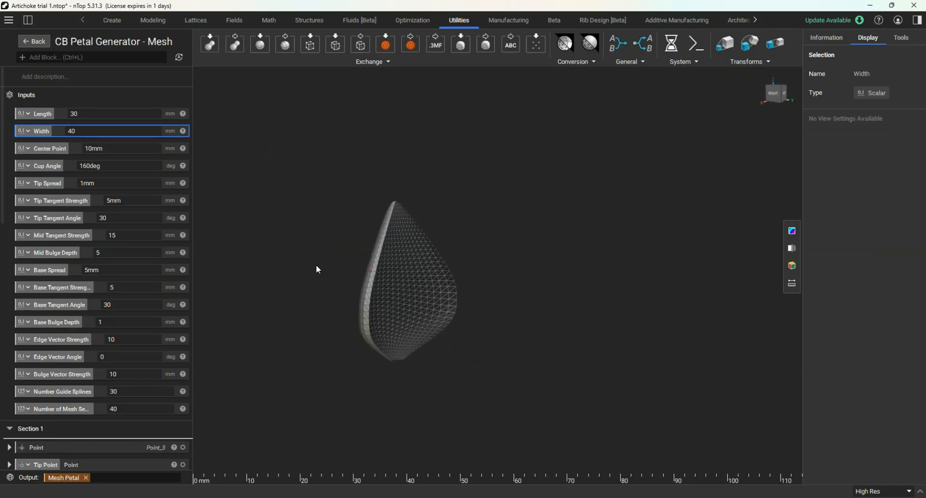
key(ctrl+z)
Try a Center Point of 20 mm on the petal, and settle on 15 mm.
click(114, 150)
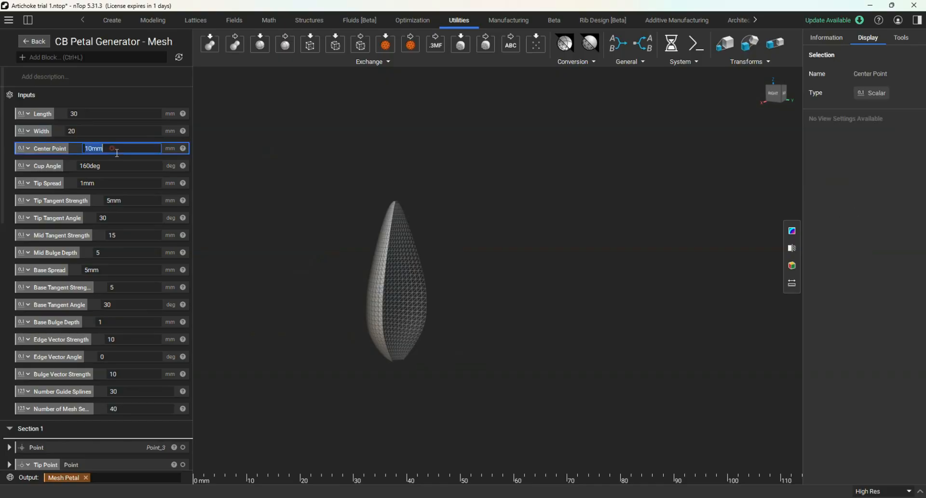
right_drag(425, 239, 455, 248)
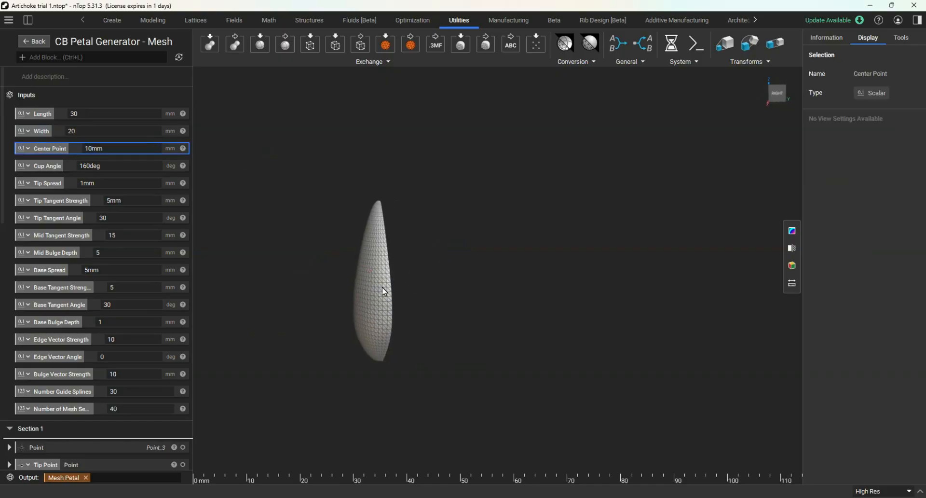
click(105, 152)
text(20)
key(Return)
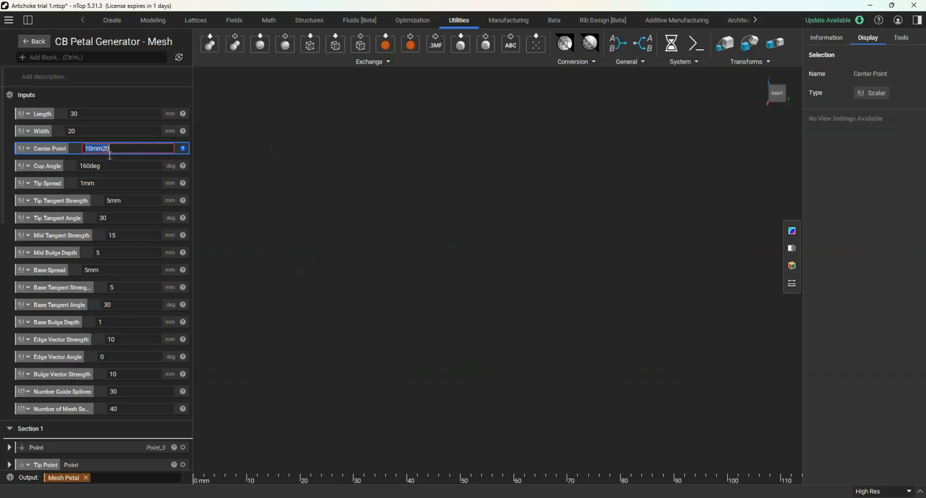
key(BackSpace)
text(20)
key(Return)
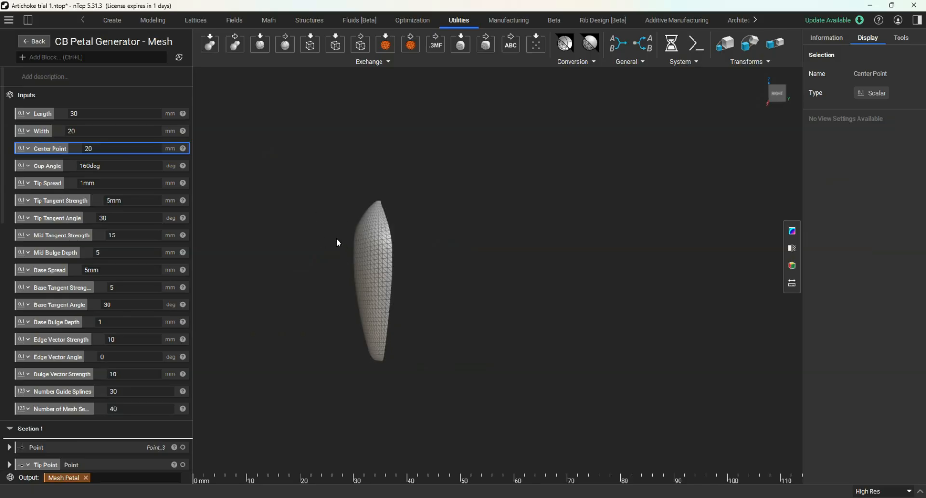
key(ctrl+z)
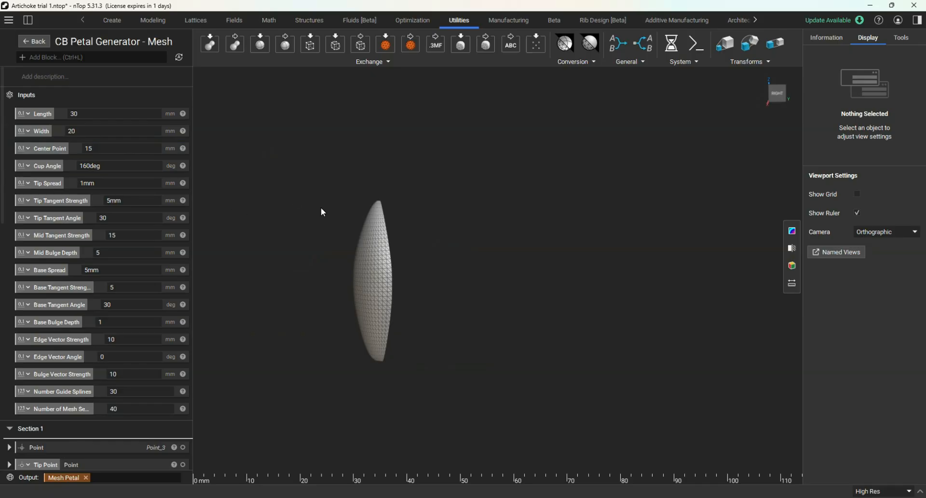
Set the Cup Angle to 120 deg, inspect the petal's cupping from above and behind, and undo the change.
right_drag(321, 211, 256, 290)
right_drag(414, 295, 421, 302)
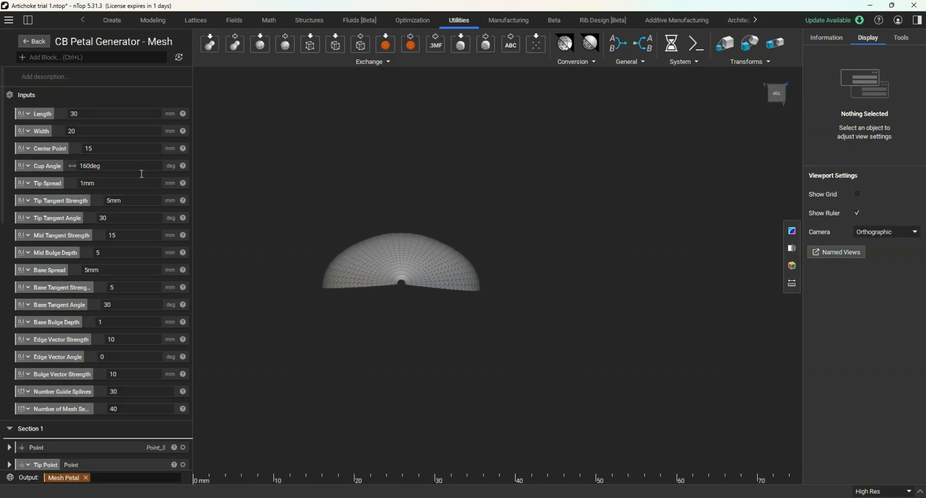
click(105, 166)
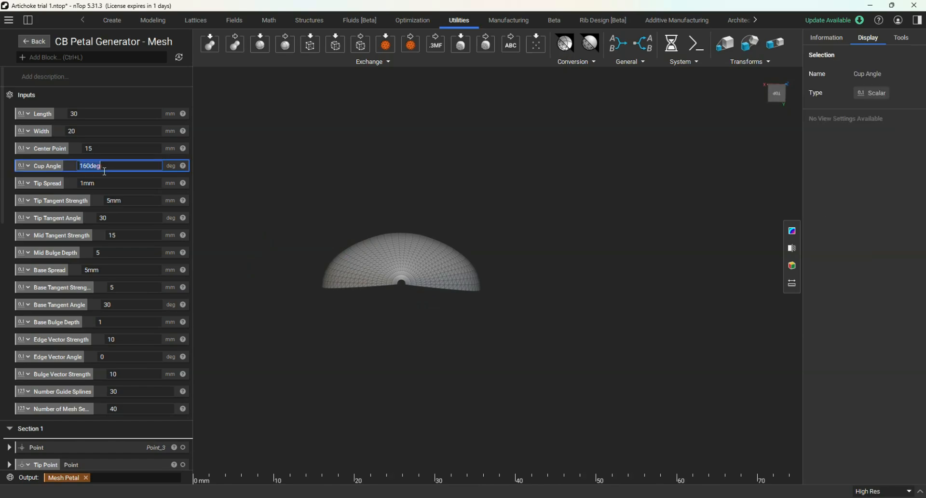
text(120)
key(Return)
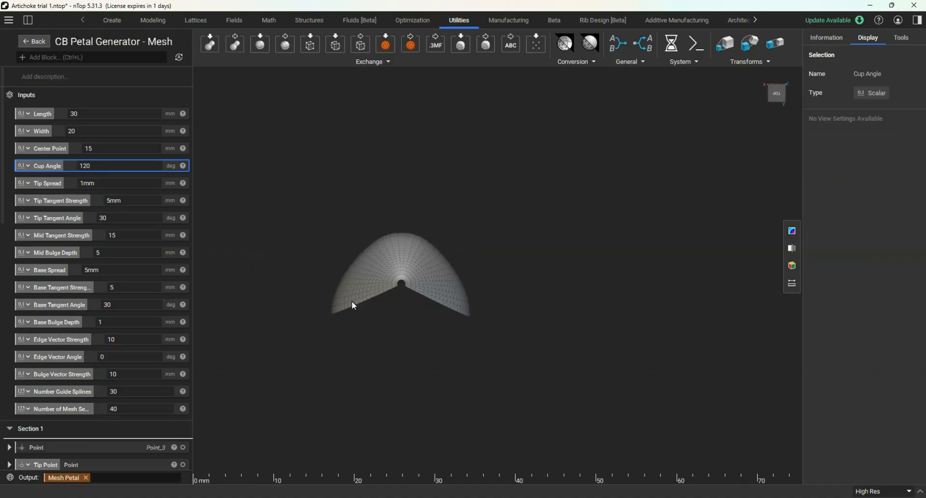
mouse_move(352, 300)
right_down()
mouse_move(419, 327)
mouse_move(436, 273)
mouse_move(499, 243)
mouse_move(426, 270)
mouse_move(425, 324)
mouse_move(388, 288)
mouse_move(383, 331)
mouse_move(374, 326)
mouse_move(368, 310)
mouse_move(421, 242)
mouse_move(357, 167)
right_up()
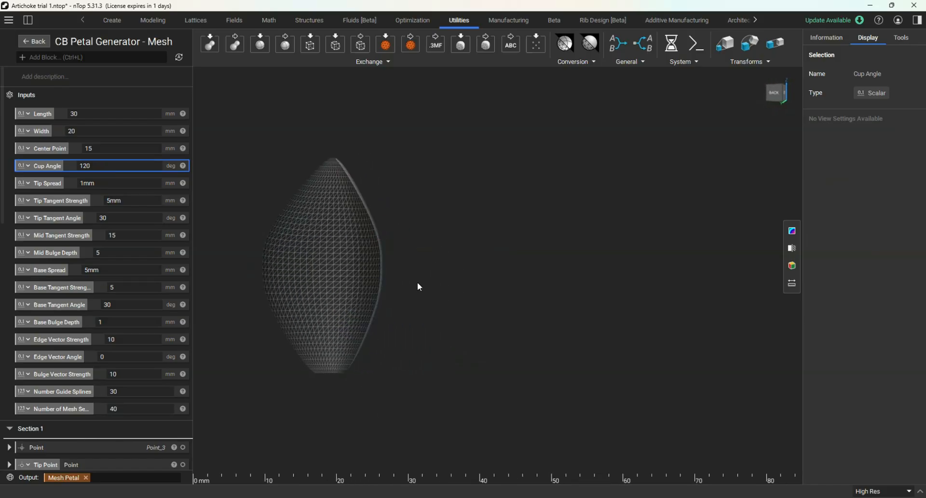
right_drag(419, 287, 410, 317)
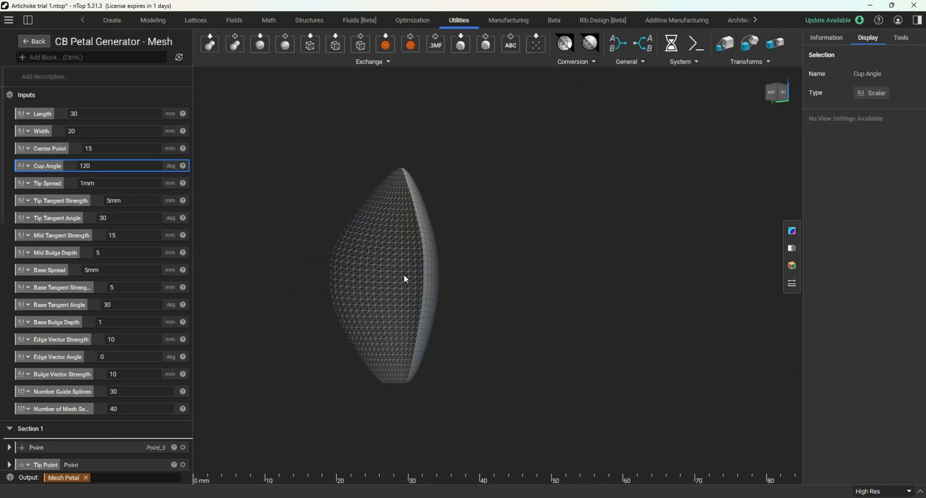
key(ctrl+z)
Set the petal's Tip Spread to 5 mm and inspect the tip opening.
right_drag(369, 289, 501, 306)
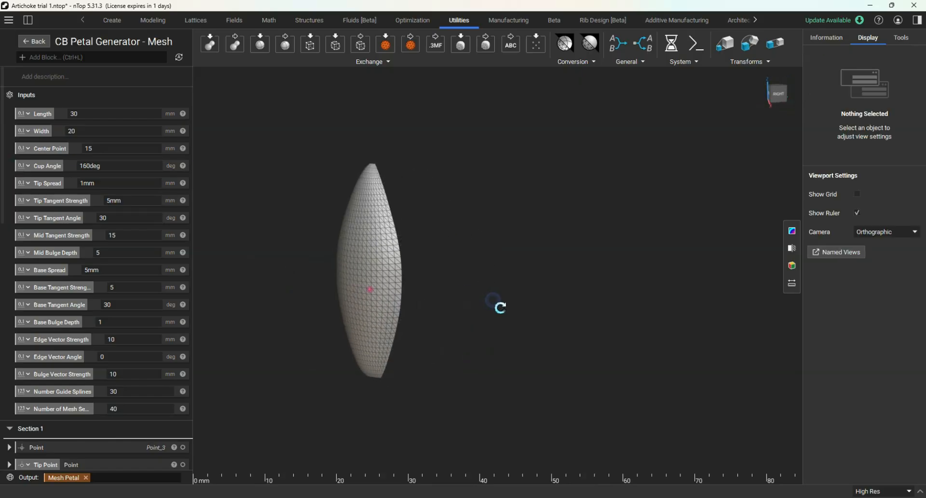
click(121, 183)
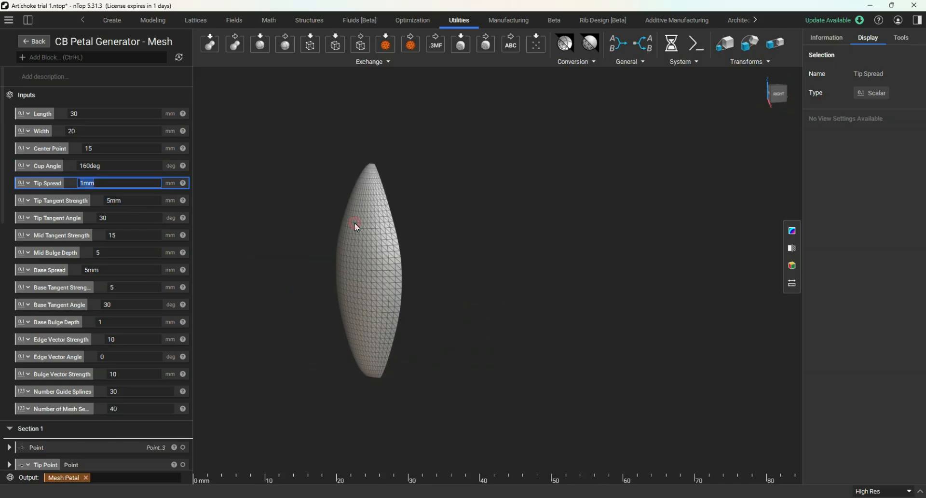
text(5)
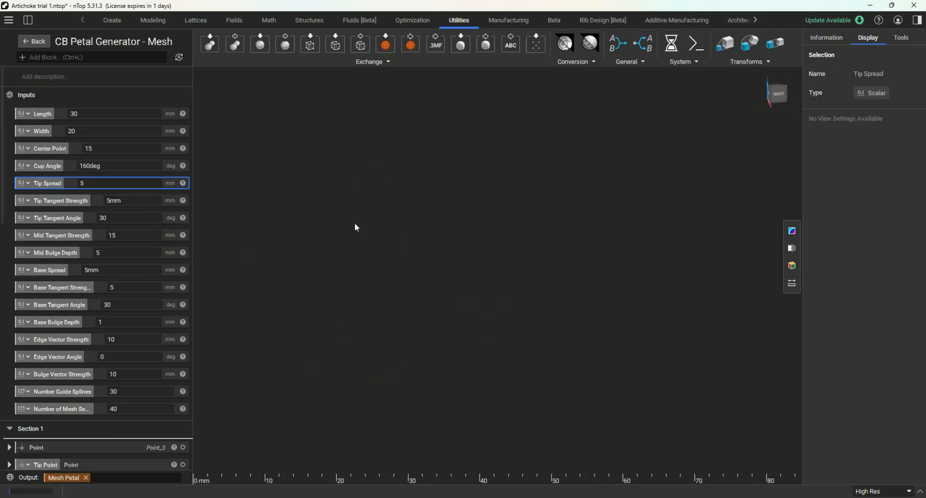
right_drag(399, 223, 411, 248)
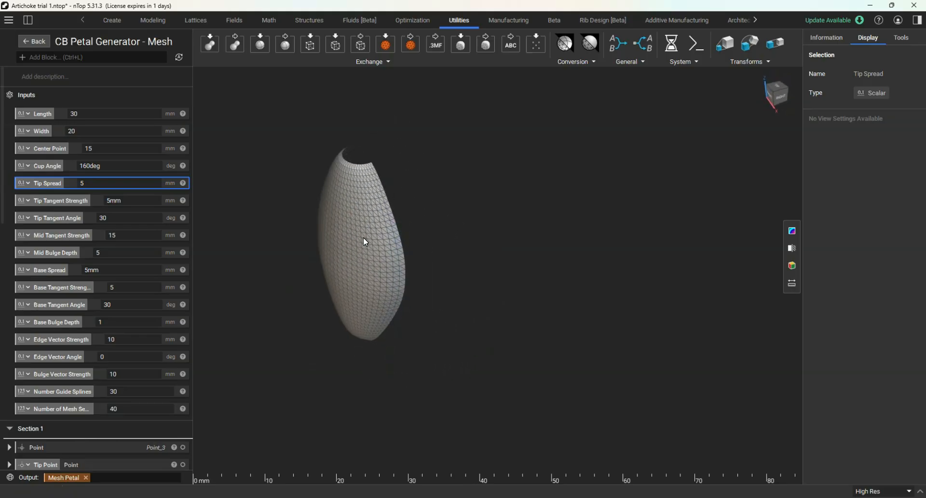
Undo the last Tip Spread change and inspect the petal's tip from behind.
key(ctrl+z)
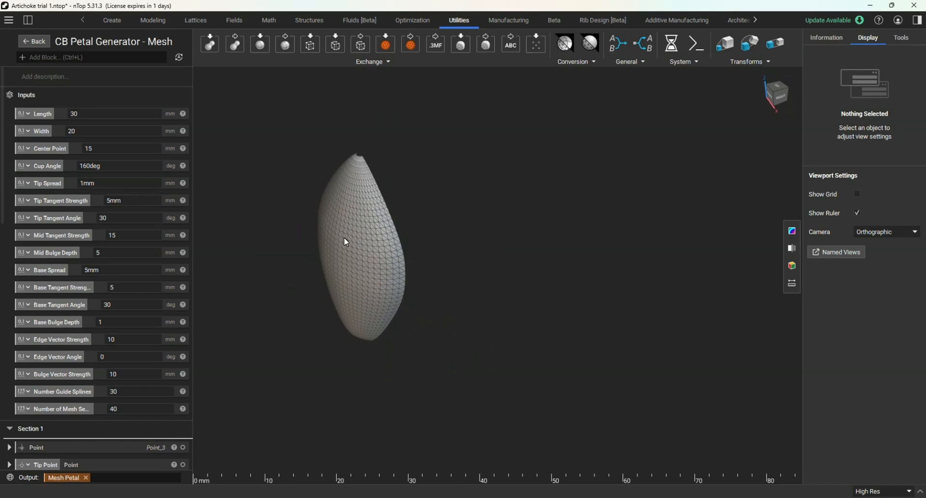
right_drag(347, 241, 355, 268)
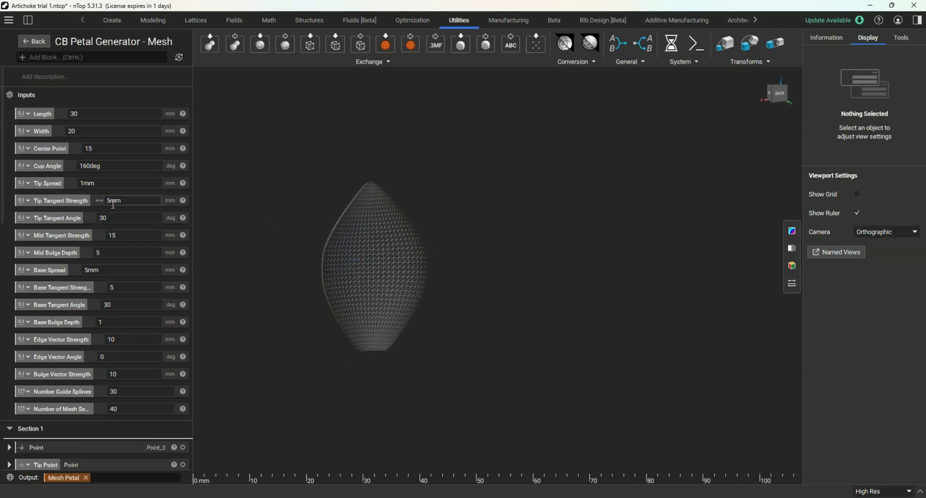
drag(71, 207, 67, 241)
right_drag(347, 245, 369, 224)
scroll(368, 224, up, 1)
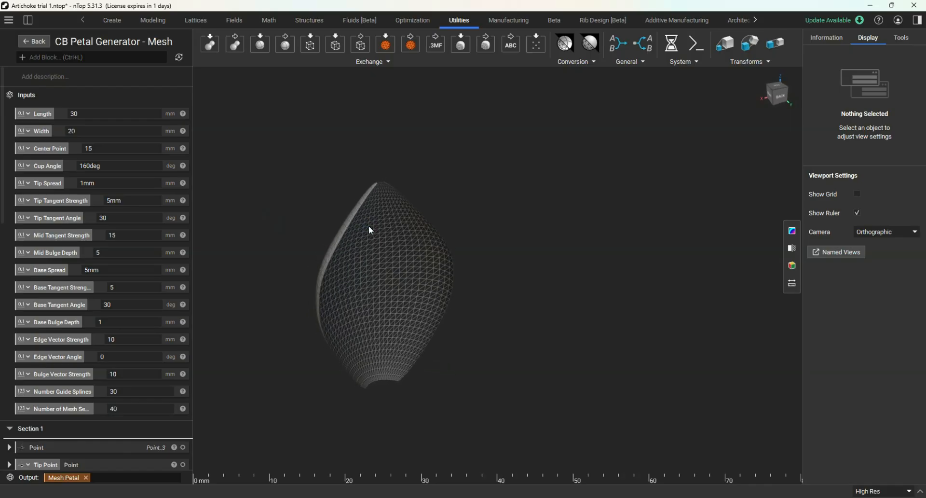
Set the petal's Tip Tangent Strength to 20 mm and inspect the tip curvature from behind.
click(131, 205)
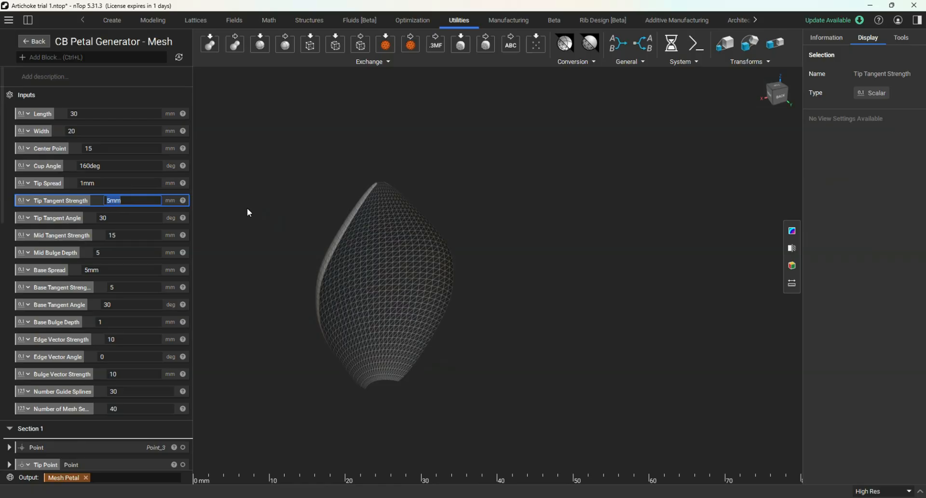
text(20)
key(Return)
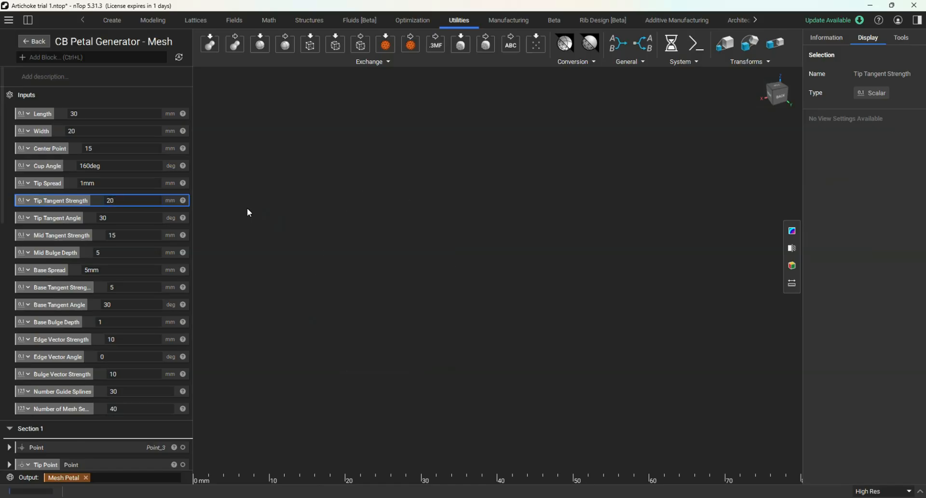
mouse_move(248, 208)
right_down()
mouse_move(325, 213)
mouse_move(390, 200)
mouse_move(254, 204)
right_up()
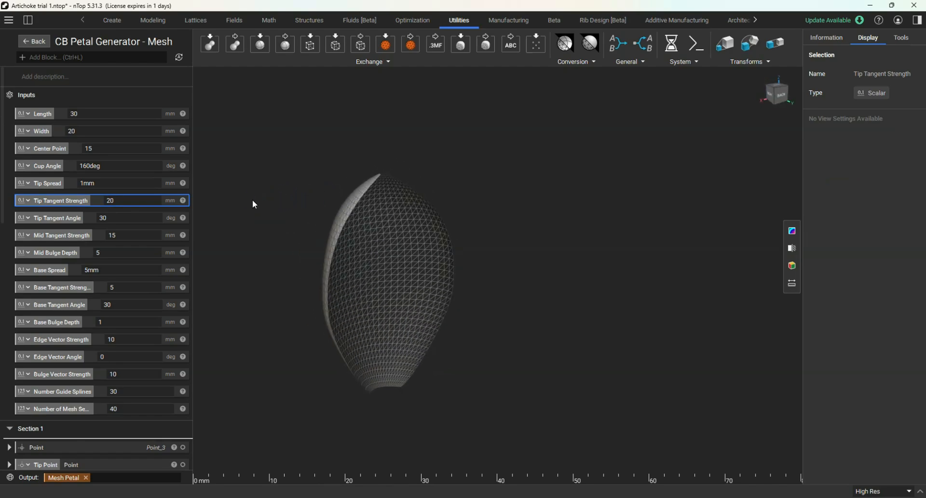
right_drag(431, 224, 396, 190)
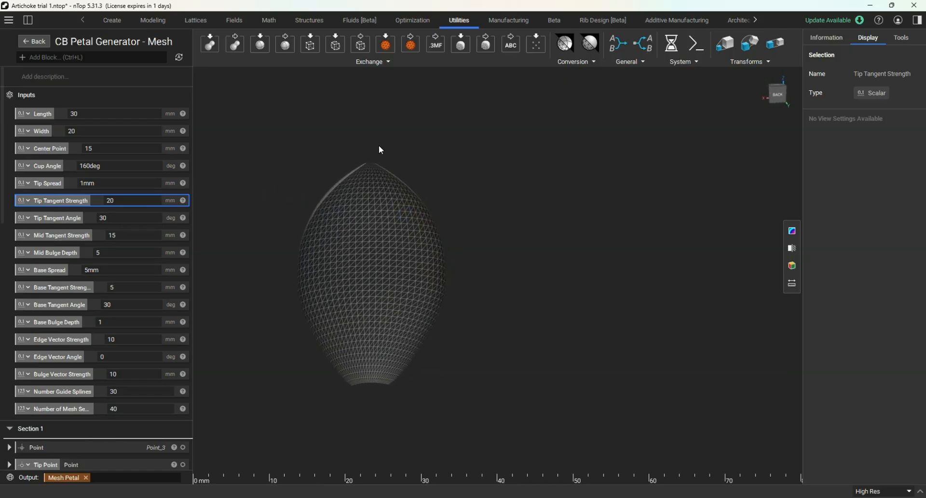
Set the Tip Tangent Angle to -30 deg, inspect the petal from the side, and undo both tip tangent changes.
click(121, 220)
key(BackSpace)
text(-)
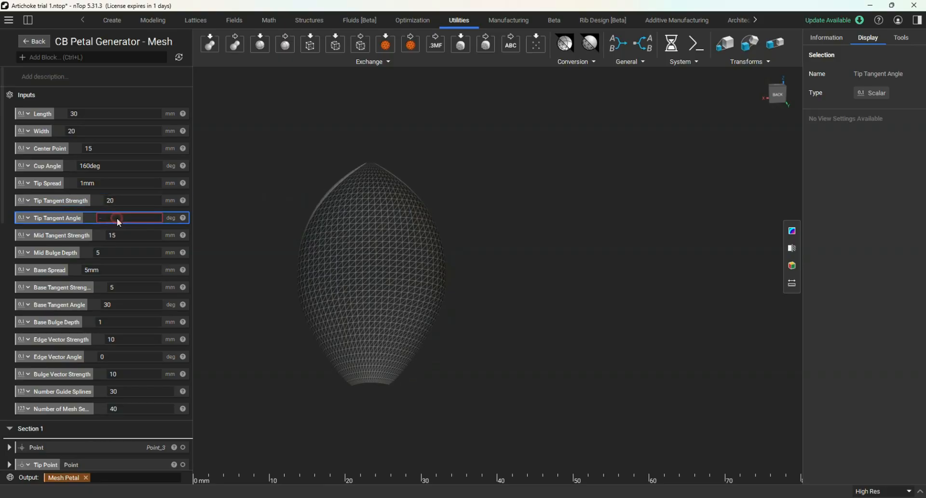
text(30)
key(Return)
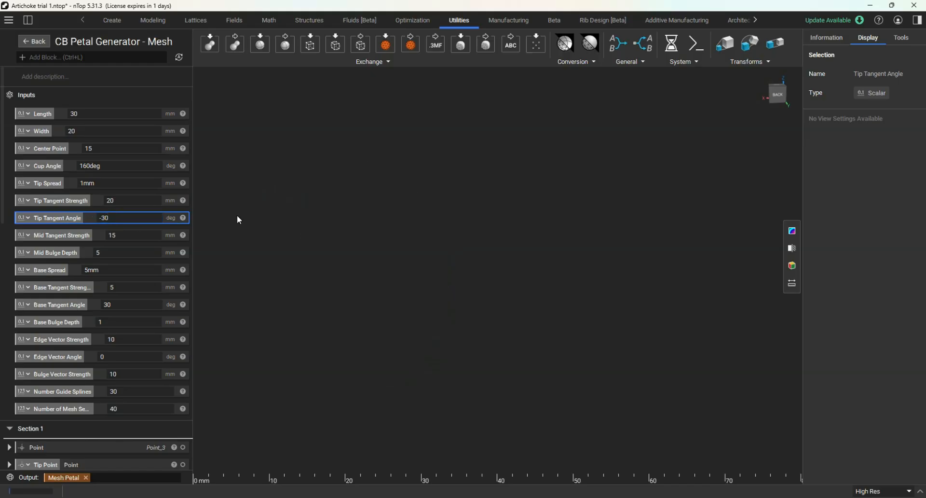
right_drag(304, 241, 425, 247)
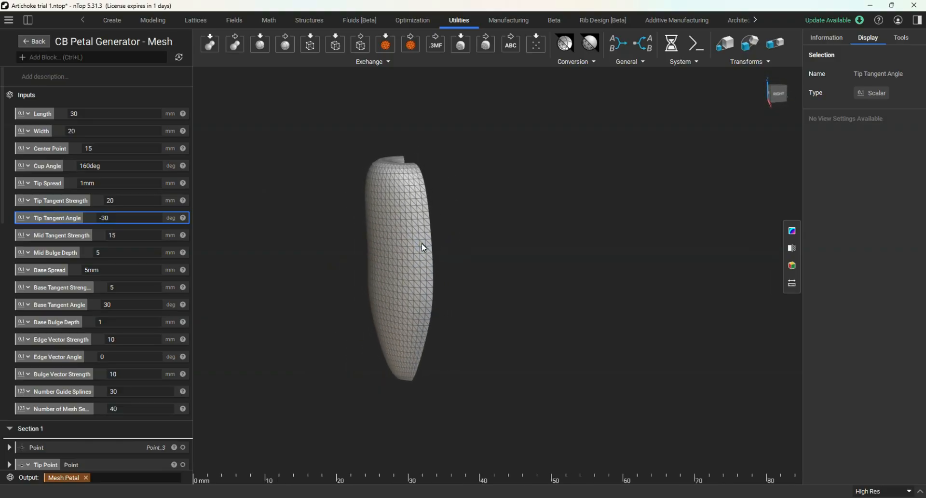
key(ctrl+z)
key(ctrl+z)
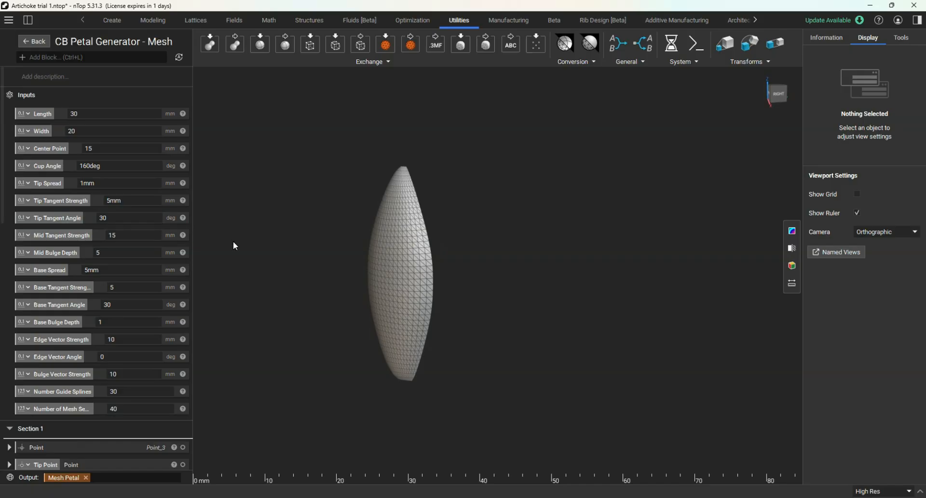
Set the Mid Tangent Strength to 50 mm, inspect the petal's outline from the front, and undo the change.
right_drag(234, 245, 343, 320)
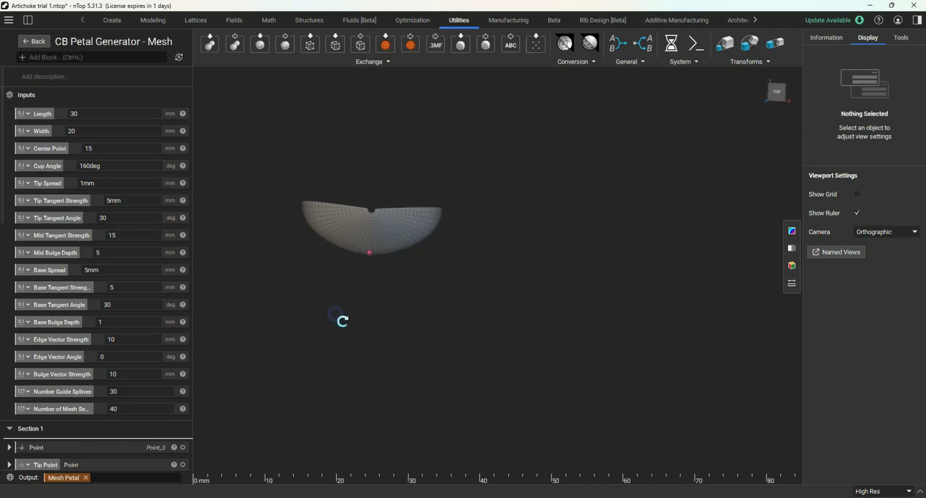
click(122, 236)
click(252, 263)
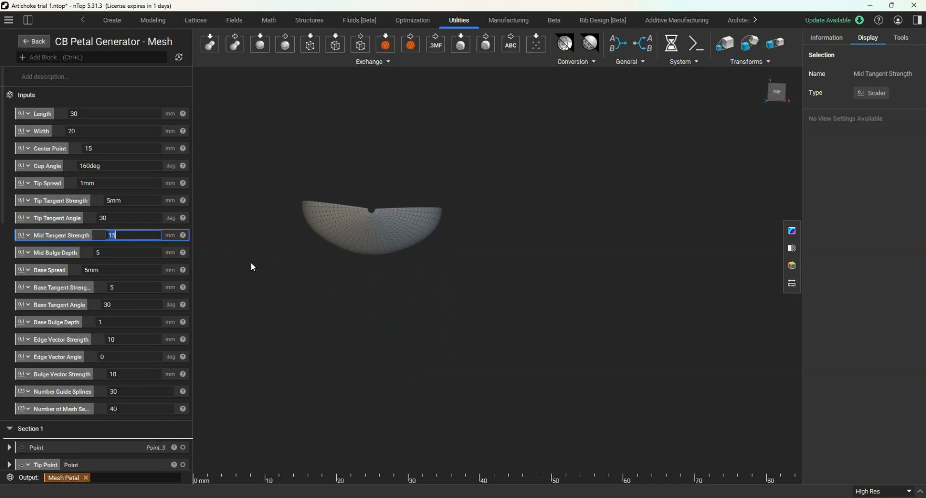
key(BackSpace)
key(BackSpace)
text(50)
key(Return)
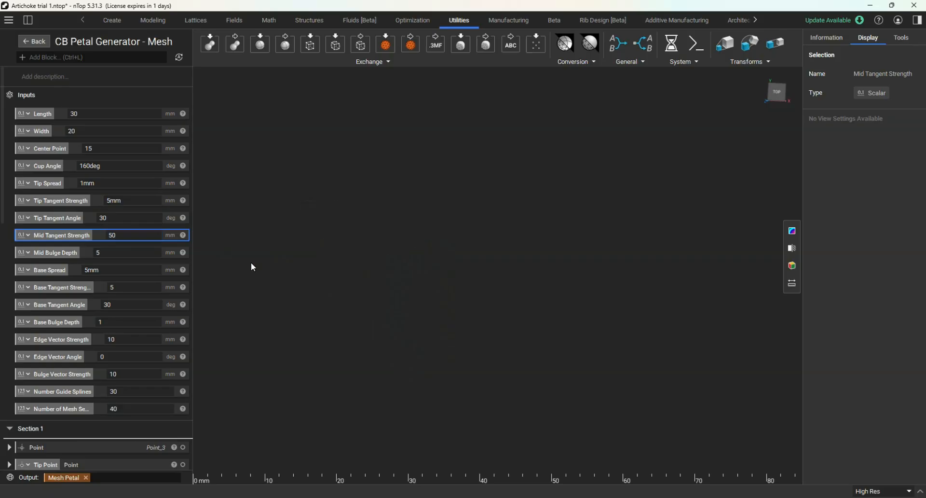
right_drag(394, 299, 372, 267)
scroll(393, 278, up, 1)
scroll(395, 278, down, 1)
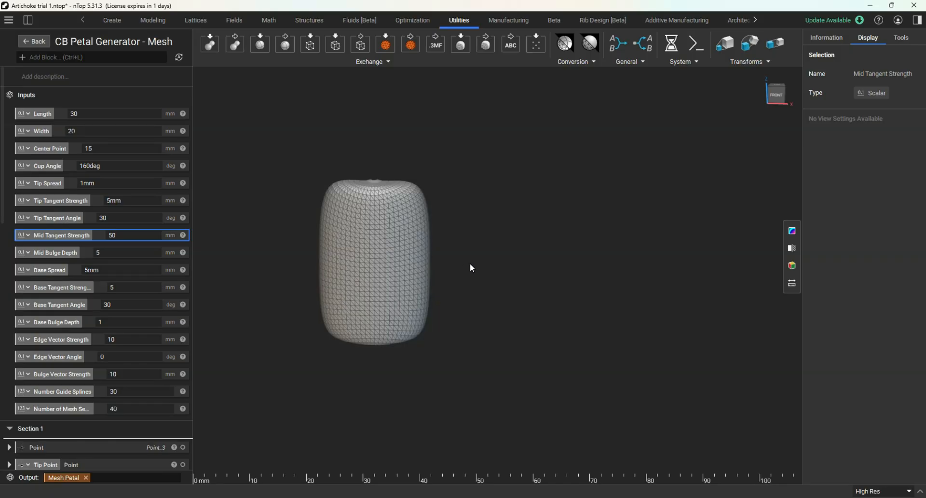
key(ctrl+z)
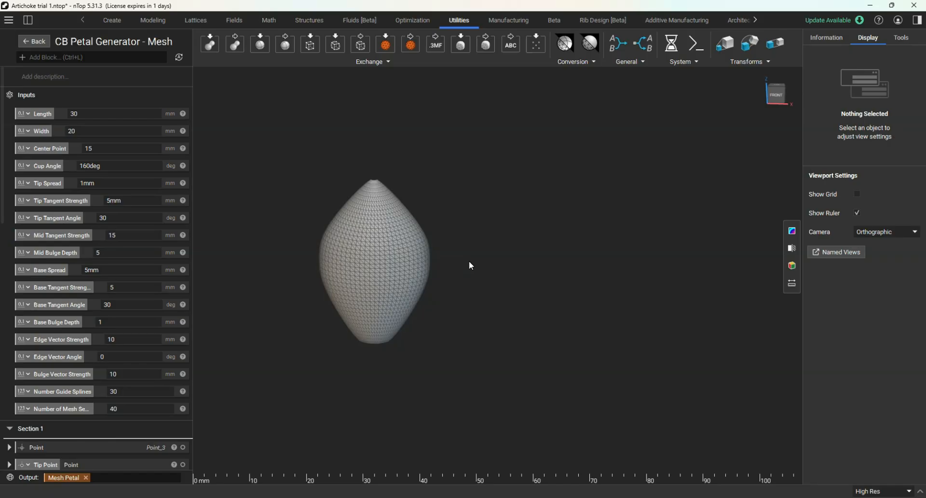
Set the Mid Bulge Depth to 15 mm, inspect the petal's bulge from the side, and undo the change.
right_drag(467, 274, 398, 261)
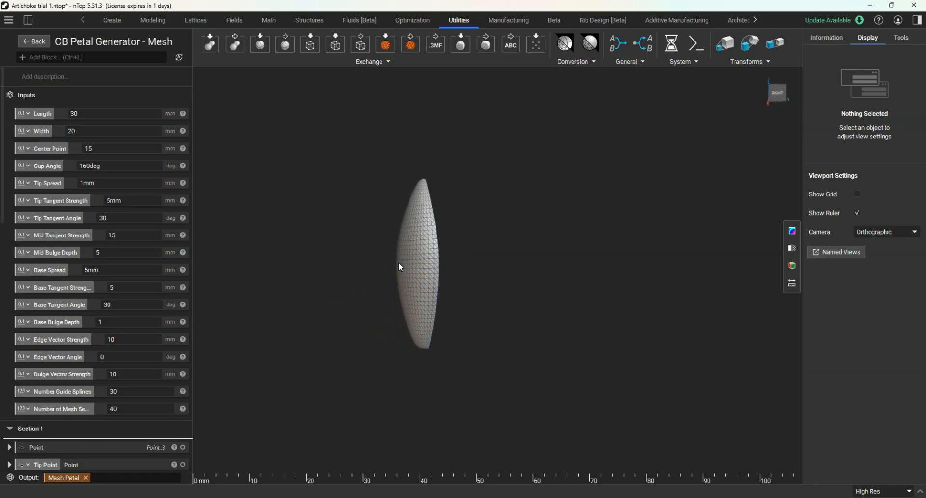
click(105, 255)
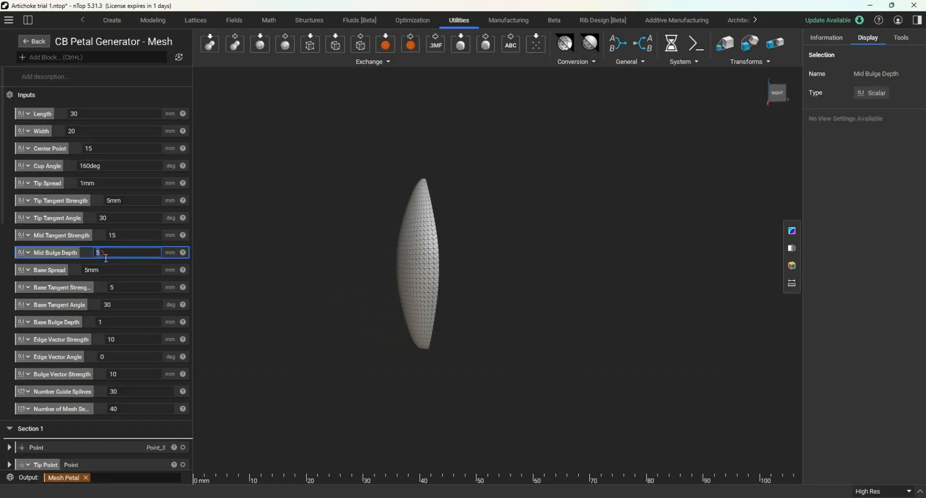
text(15)
key(Return)
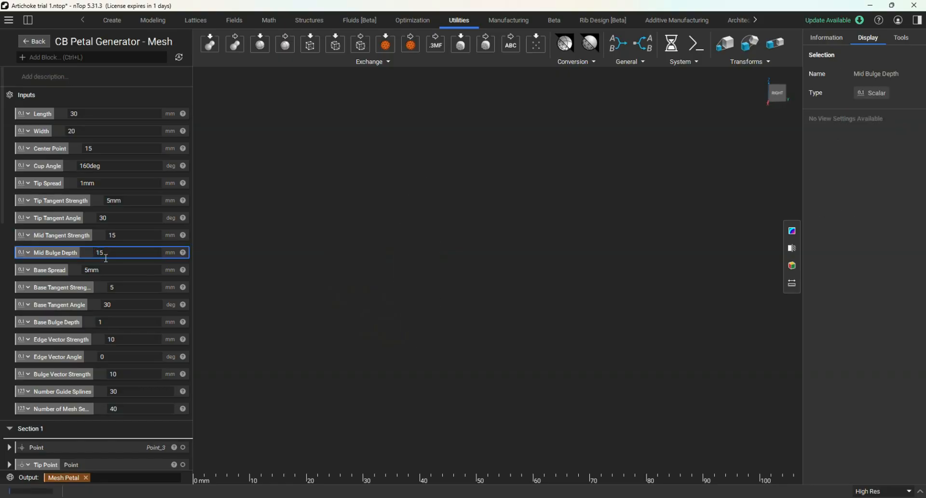
right_drag(251, 283, 294, 280)
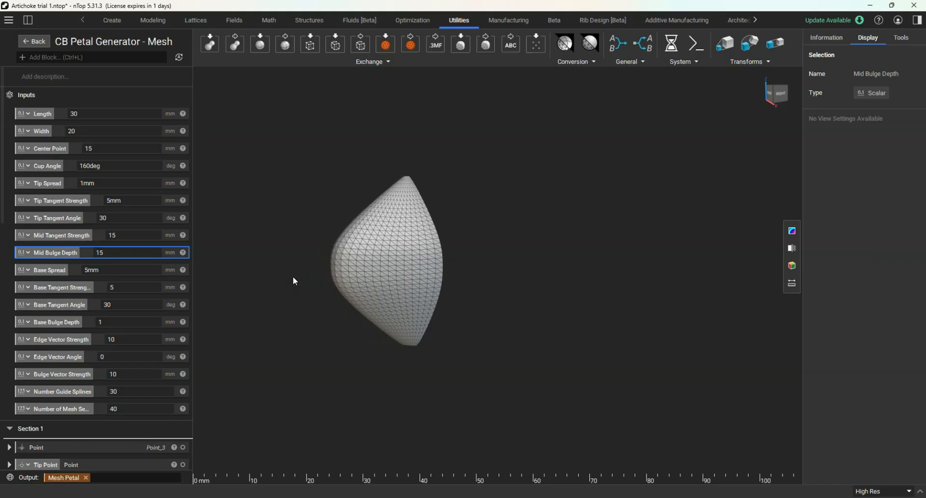
click(293, 275)
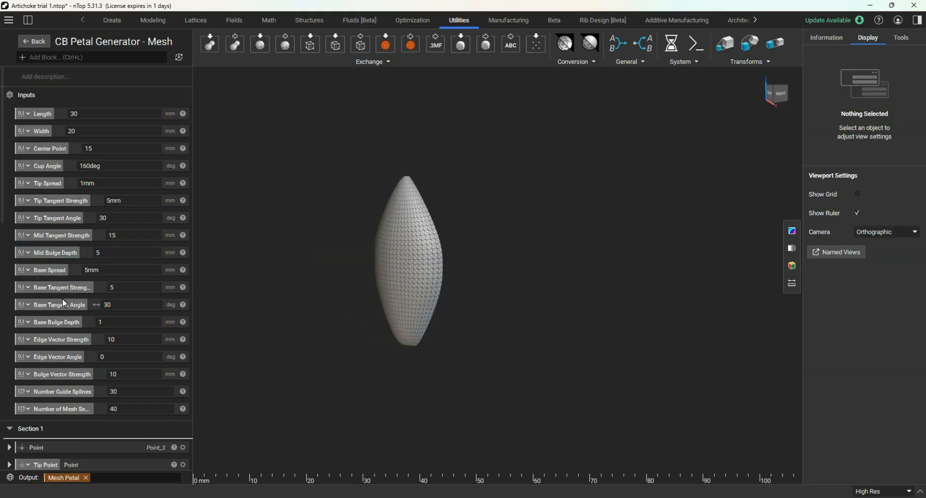
Examine the petal's base, tip and side edges from the side and from above.
right_drag(383, 381, 413, 345)
right_drag(392, 160, 369, 157)
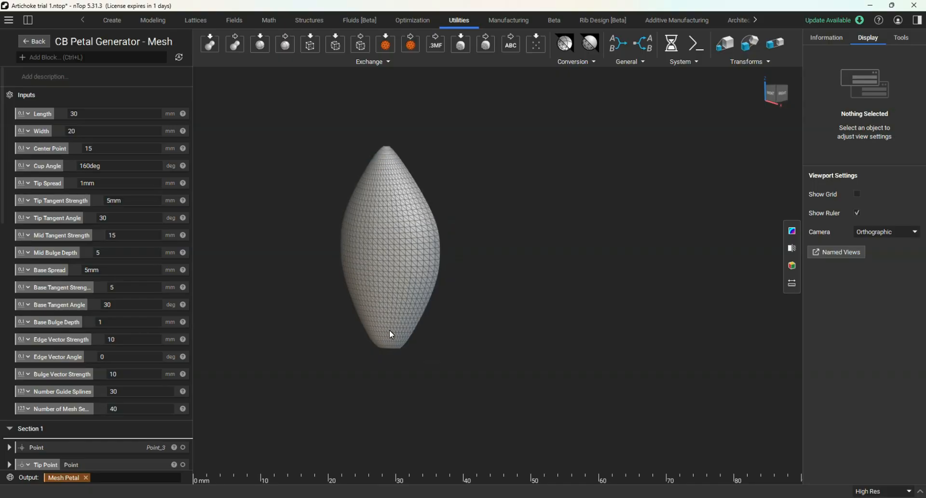
right_drag(389, 329, 406, 363)
scroll(405, 363, up, 1)
scroll(378, 315, up, 2)
mouse_move(400, 328)
right_down()
mouse_move(410, 335)
mouse_move(419, 386)
mouse_move(395, 334)
right_up()
scroll(386, 213, down, 1)
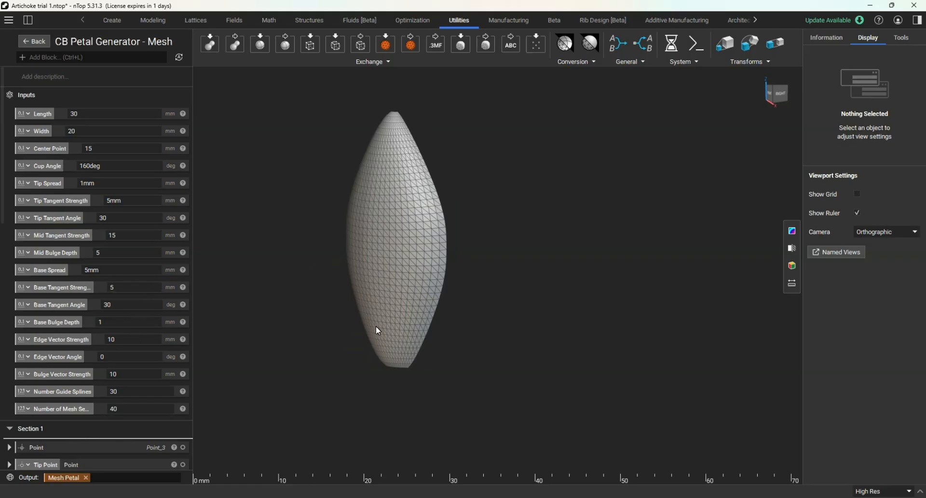
mouse_move(377, 328)
right_down()
mouse_move(378, 360)
mouse_move(312, 359)
mouse_move(449, 324)
mouse_move(420, 351)
mouse_move(421, 341)
mouse_move(422, 357)
mouse_move(376, 349)
right_up()
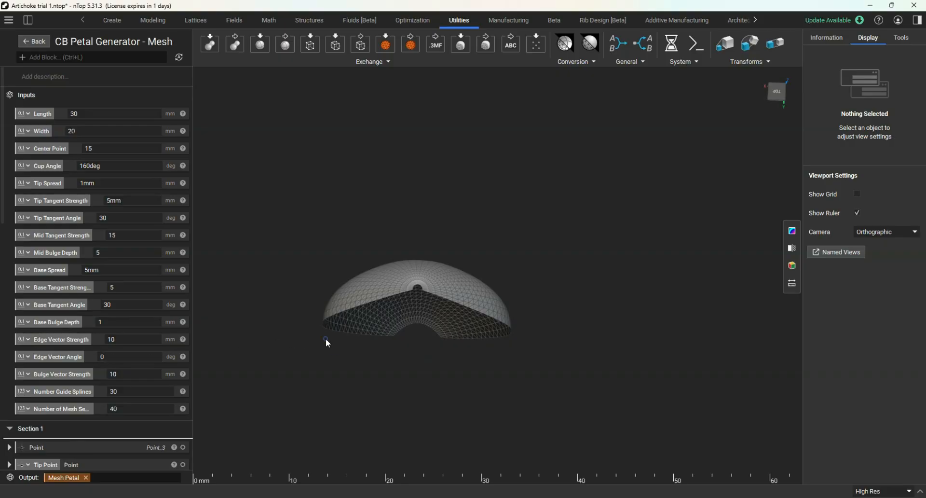
drag(325, 337, 328, 347)
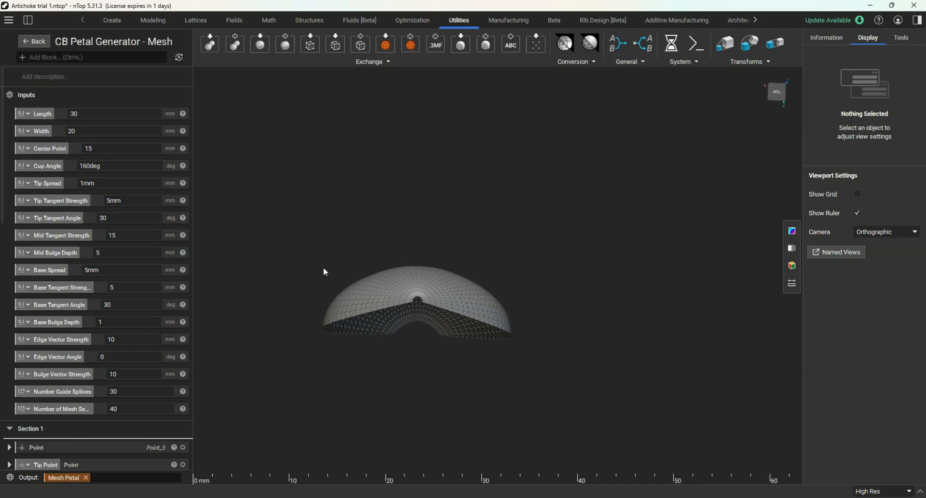
right_drag(389, 295, 377, 312)
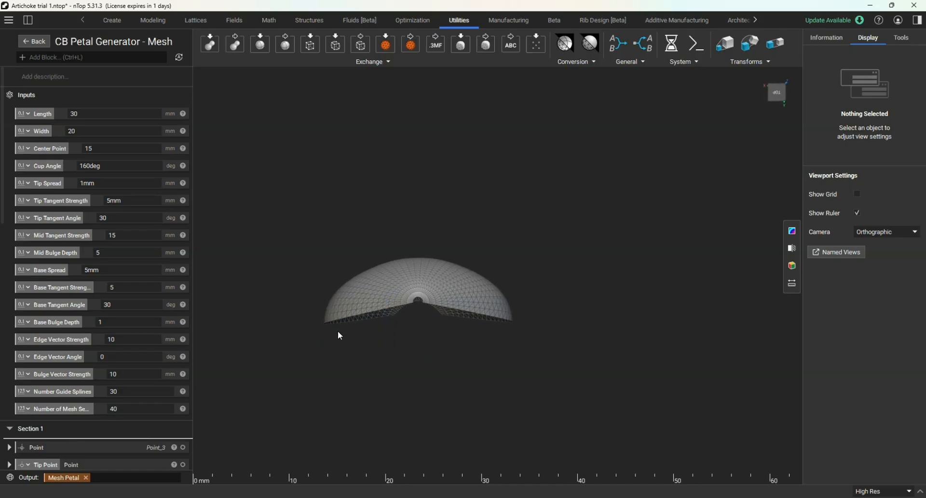
Set the petal's Edge Vector Angle to 30 deg.
click(119, 359)
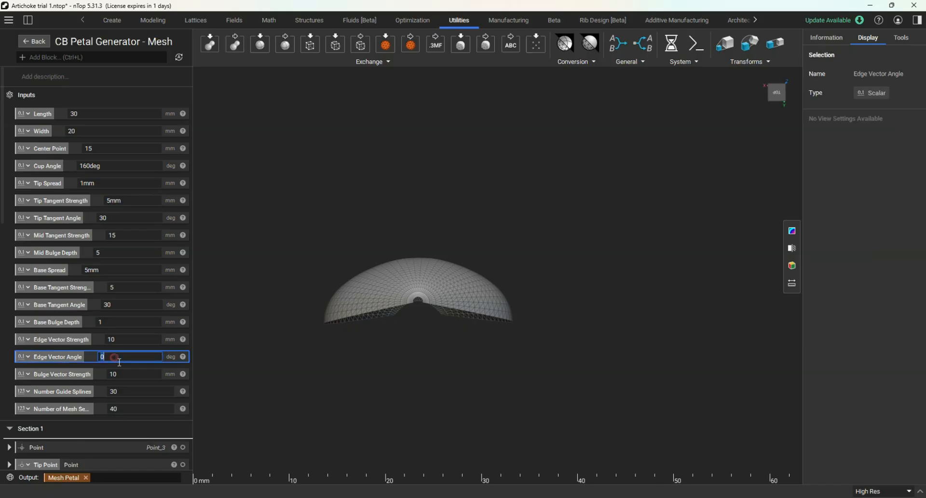
text(30)
key(Return)
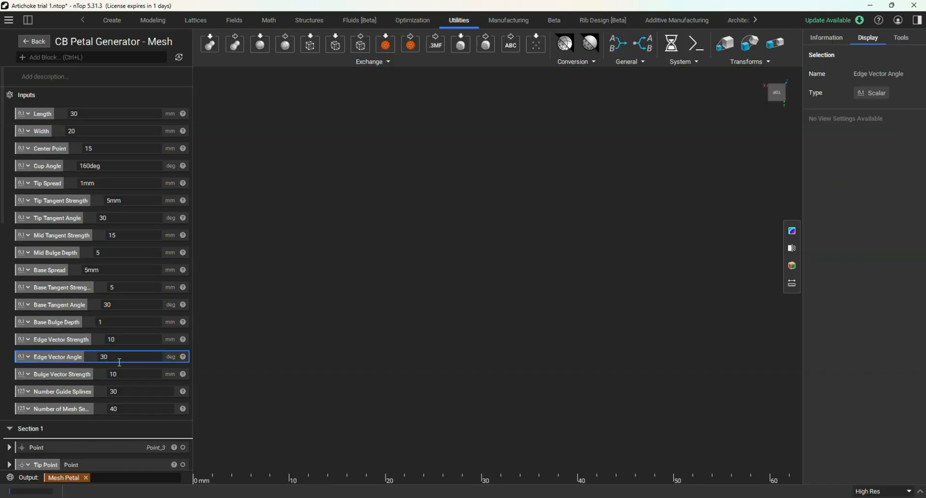
Try an Edge Vector Angle of -30 deg and inspect the petal's edges from above.
double_click(115, 358)
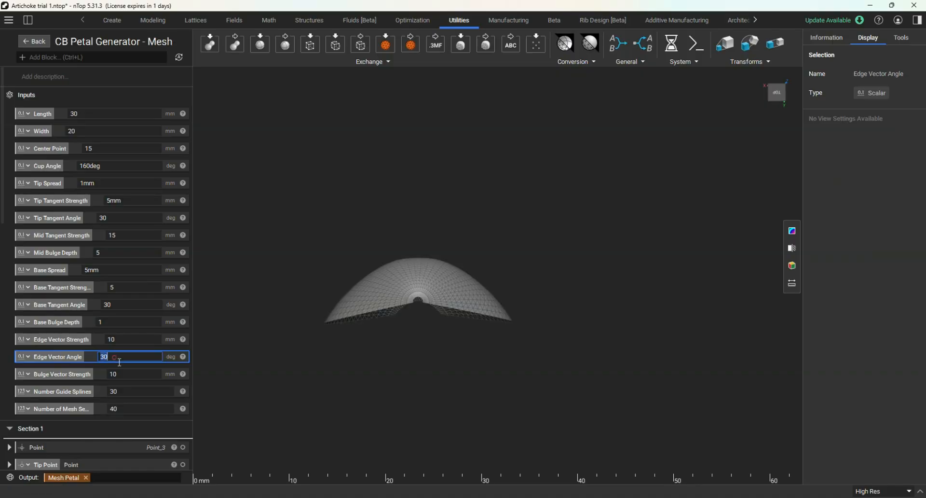
text(-30)
key(Return)
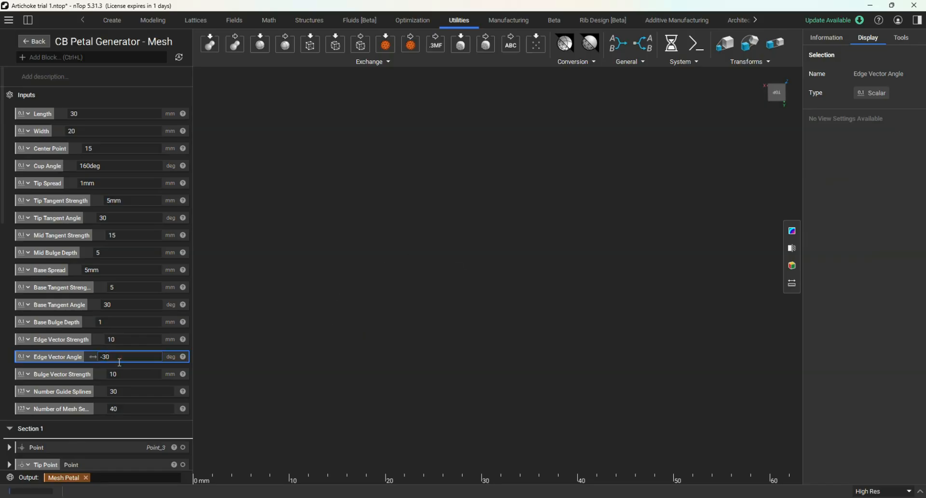
right_drag(367, 376, 369, 336)
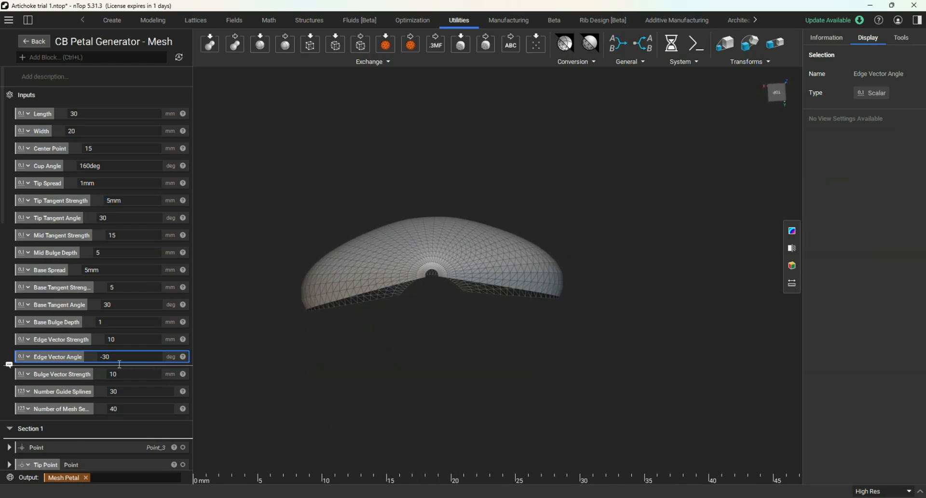
Set the Edge Vector Strength to 20 mm, inspect the flared edges, and undo this and the -30 deg angle change.
click(119, 339)
text(2)
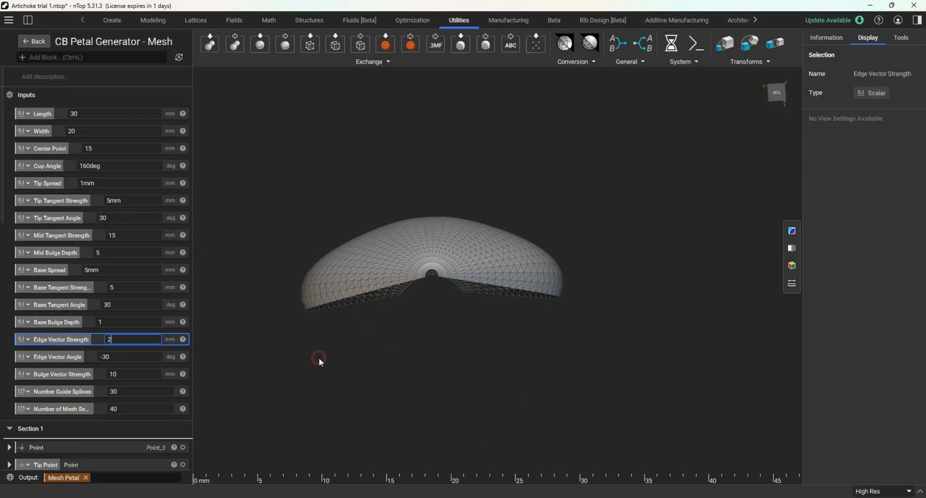
text(0)
key(Return)
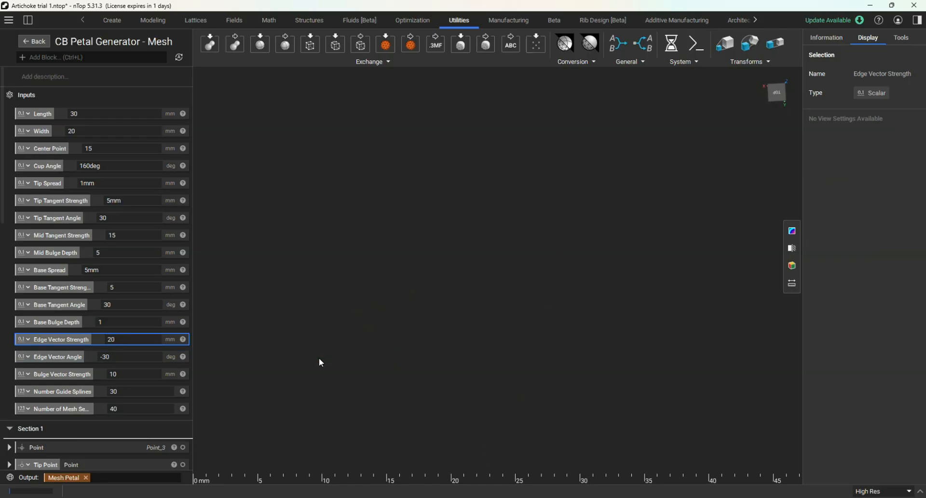
right_drag(342, 366, 397, 409)
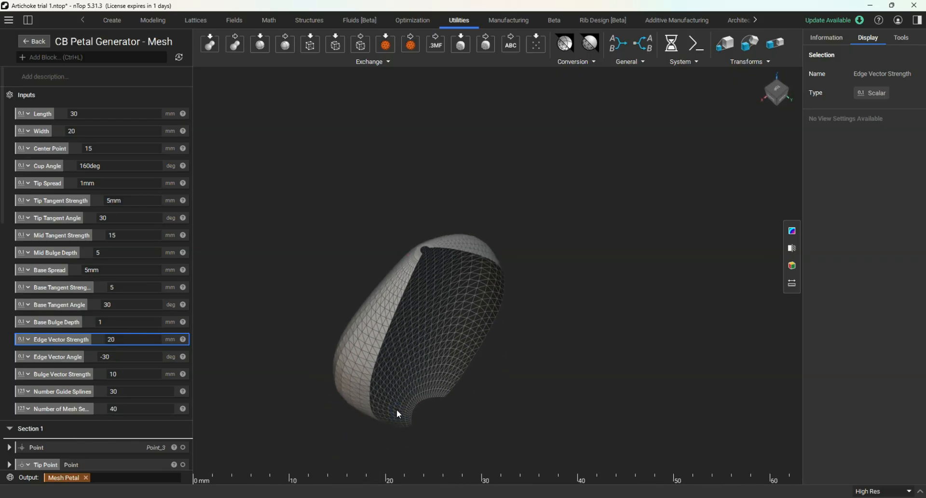
key(ctrl+z)
key(ctrl+z)
scroll(422, 400, down, 3)
right_drag(422, 401, 464, 334)
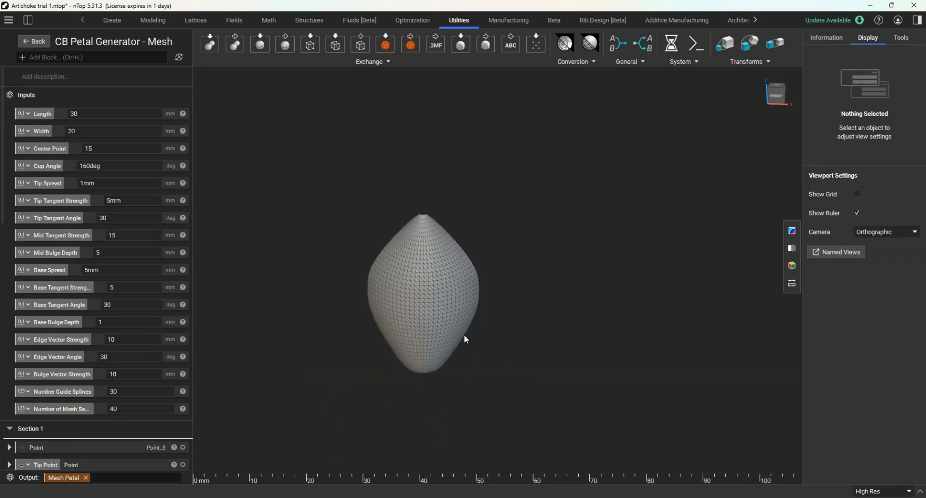
Try a Bulge Vector Strength of 30 mm, inspect the petal's bulge from the side, and undo the change.
scroll(433, 338, up, 2)
right_drag(411, 352, 337, 393)
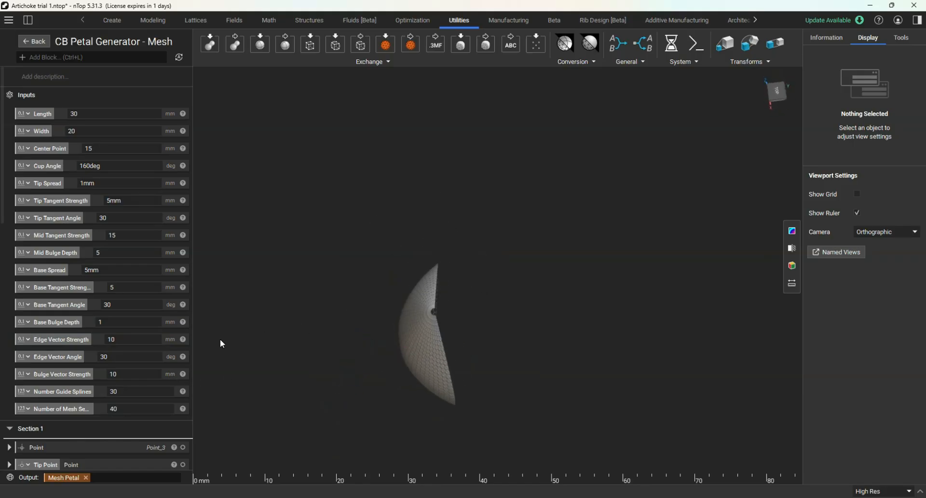
click(128, 378)
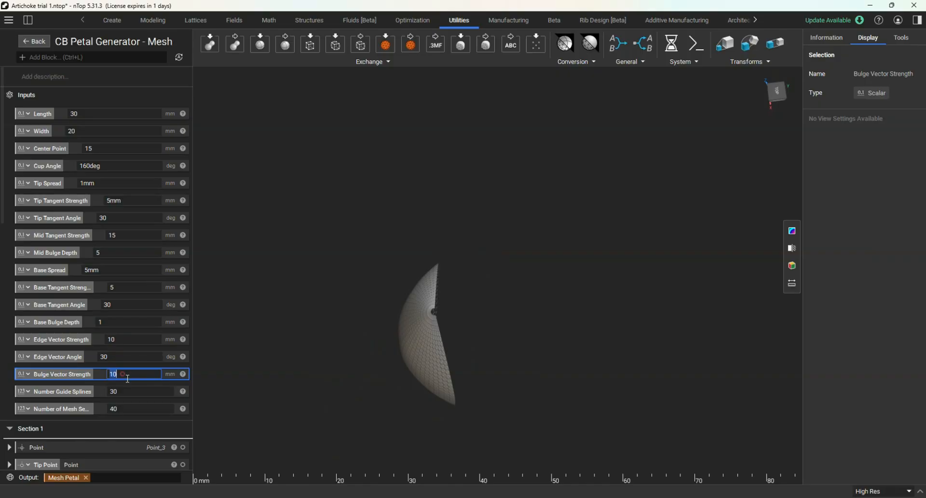
text(30)
key(Return)
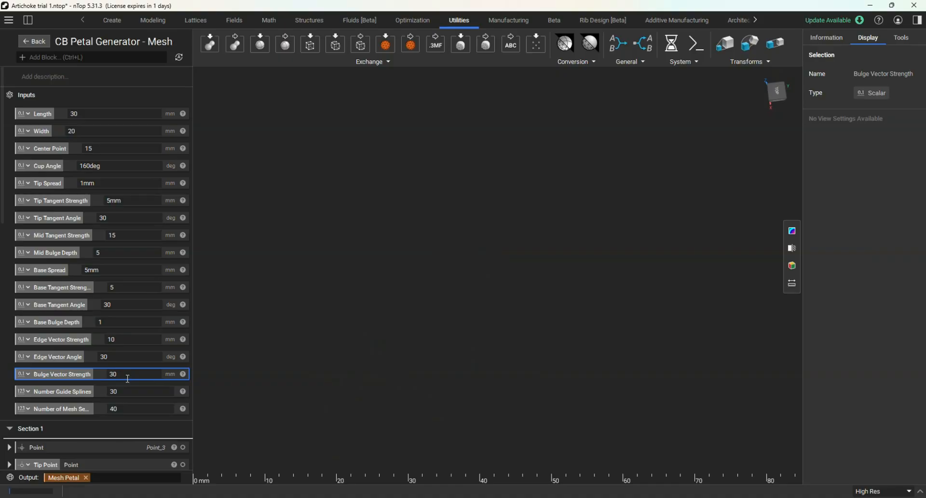
right_drag(343, 362, 381, 370)
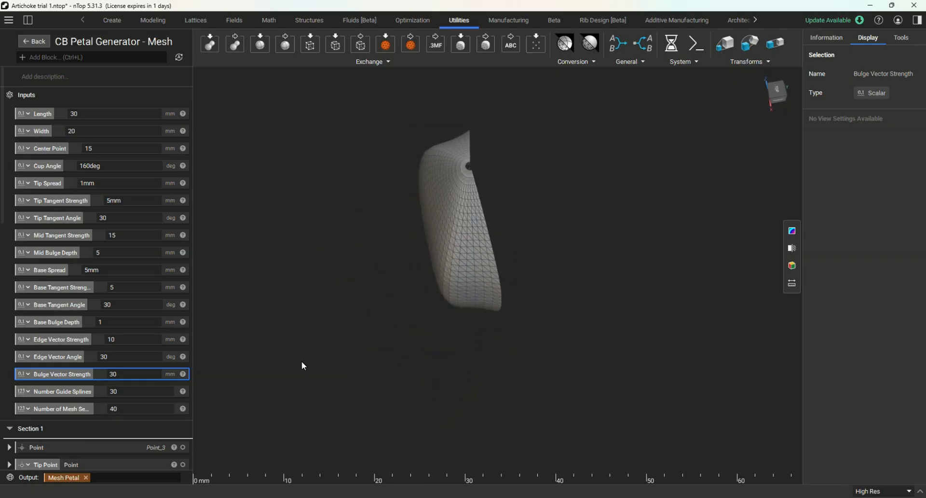
key(ctrl+z)
right_drag(310, 369, 332, 348)
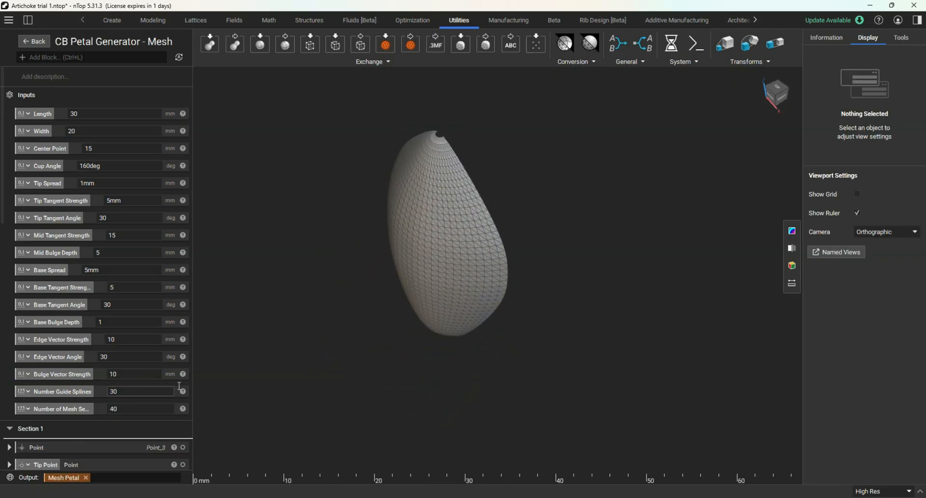
Examine the guide spline and mesh segment divisions across the petal's surface from the front and side.
scroll(349, 375, down, 2)
scroll(404, 296, up, 3)
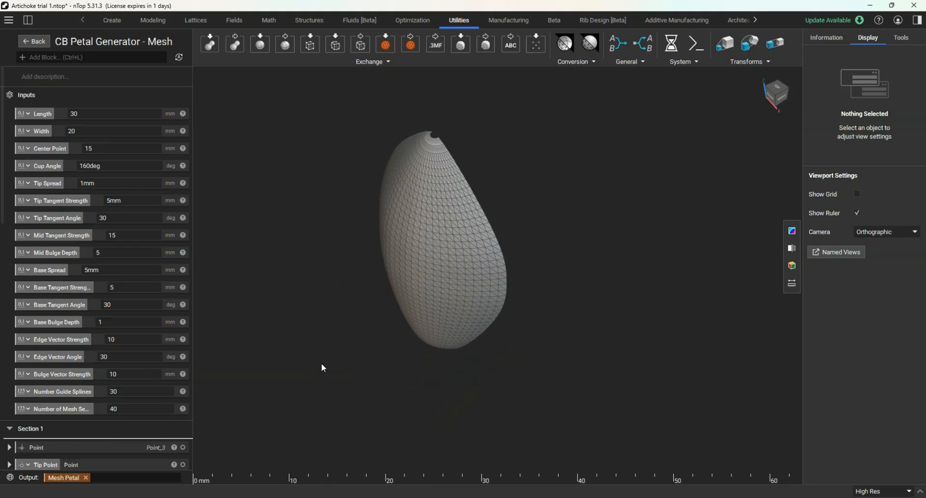
right_drag(321, 367, 529, 276)
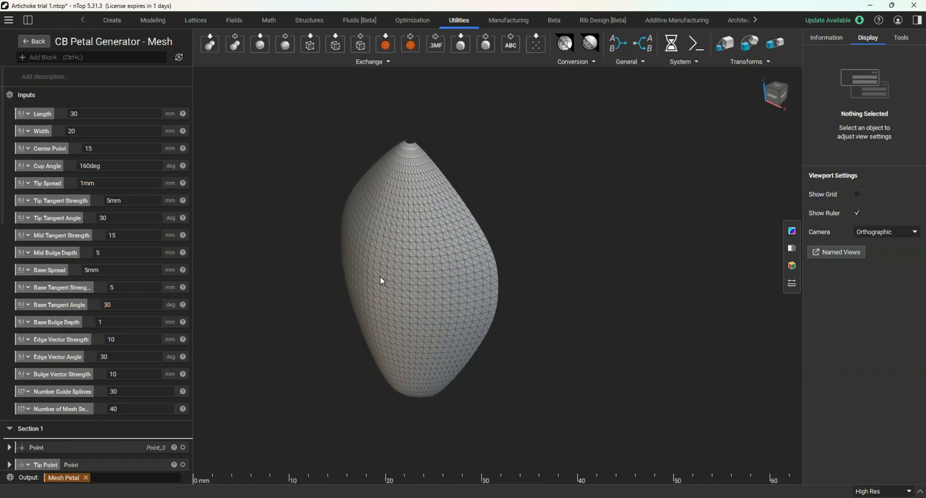
right_drag(413, 323, 365, 298)
scroll(385, 260, down, 5)
scroll(381, 300, up, 3)
scroll(381, 300, down, 3)
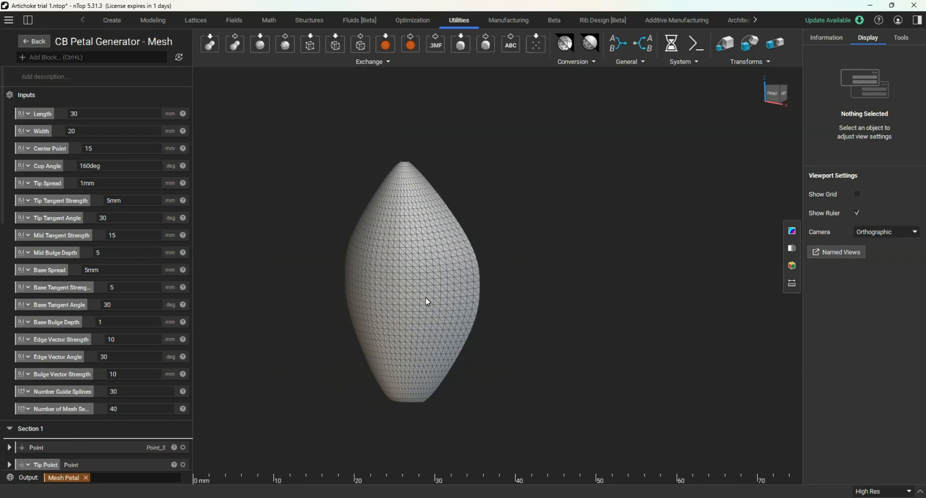
right_drag(425, 301, 430, 270)
scroll(415, 260, up, 4)
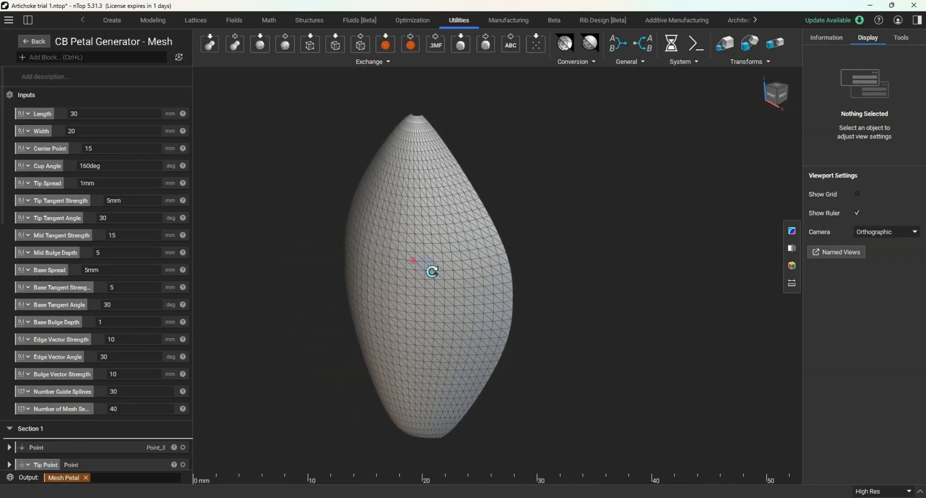
scroll(425, 266, up, 3)
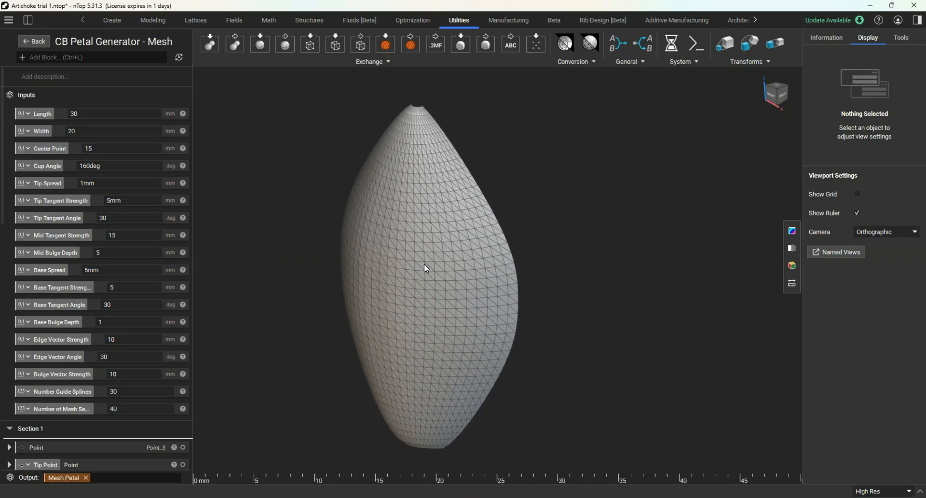
scroll(423, 264, down, 2)
mouse_move(424, 264)
right_down()
mouse_move(392, 262)
mouse_move(417, 258)
right_up()
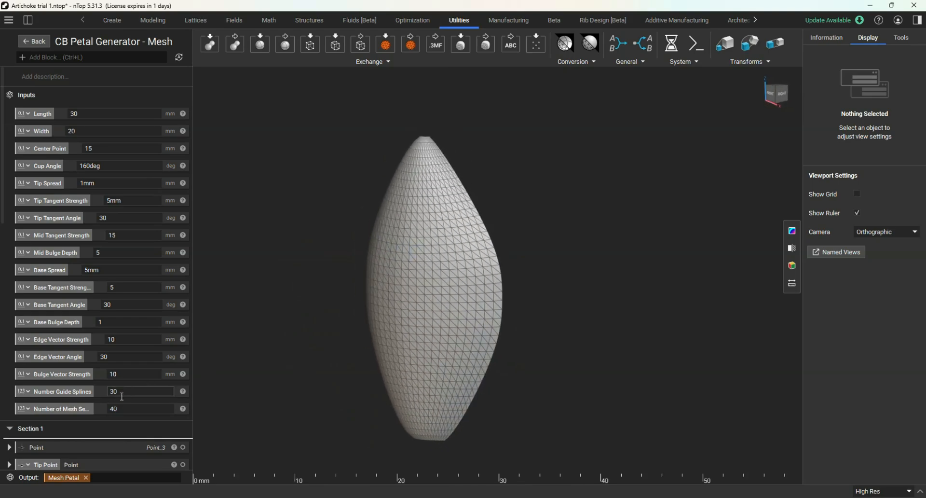
scroll(347, 336, down, 3)
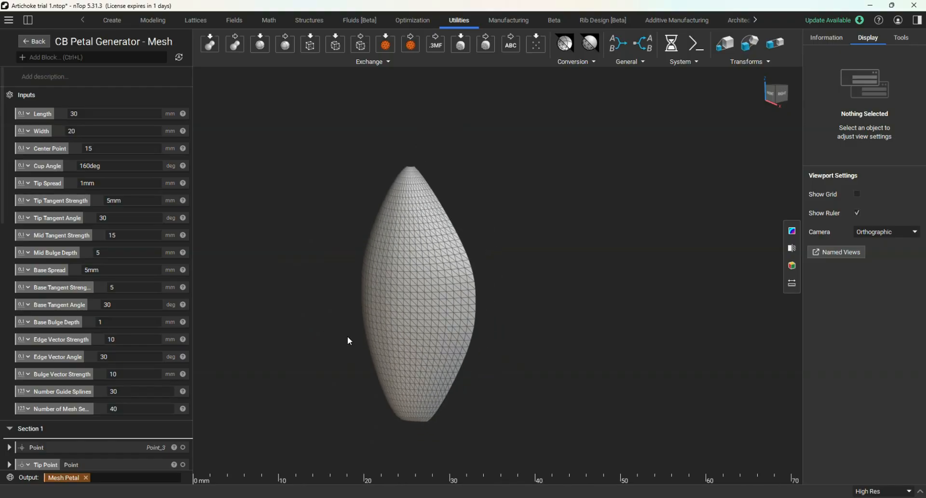
right_drag(347, 336, 372, 352)
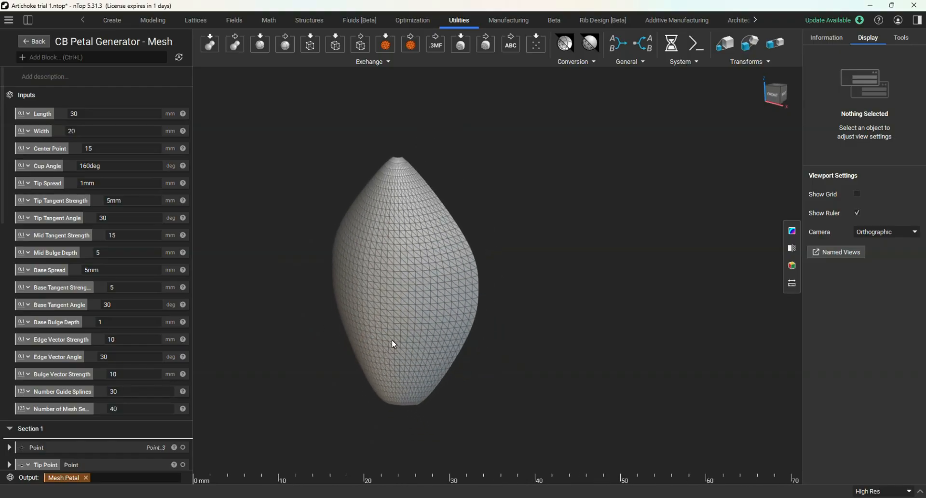
scroll(392, 304, up, 2)
scroll(391, 300, up, 1)
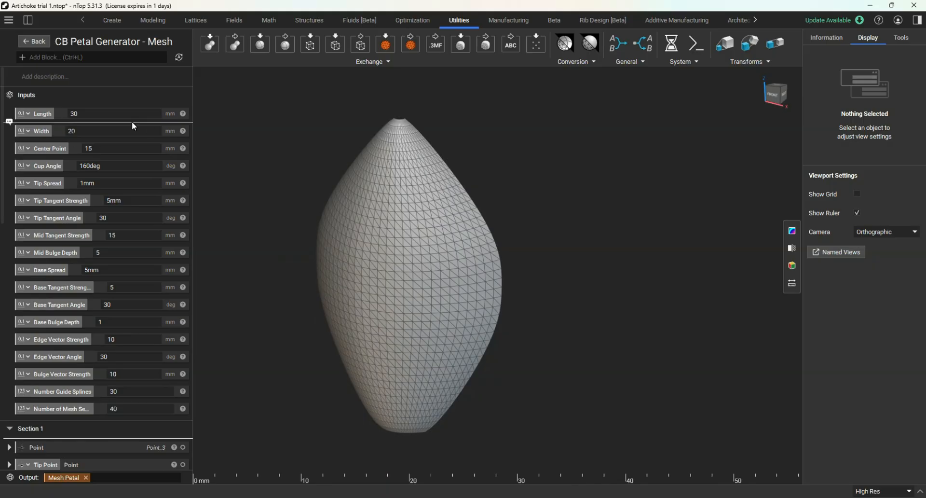
Return to the top level of the artichoke model and hide the Outer Petal reference mesh.
click(40, 42)
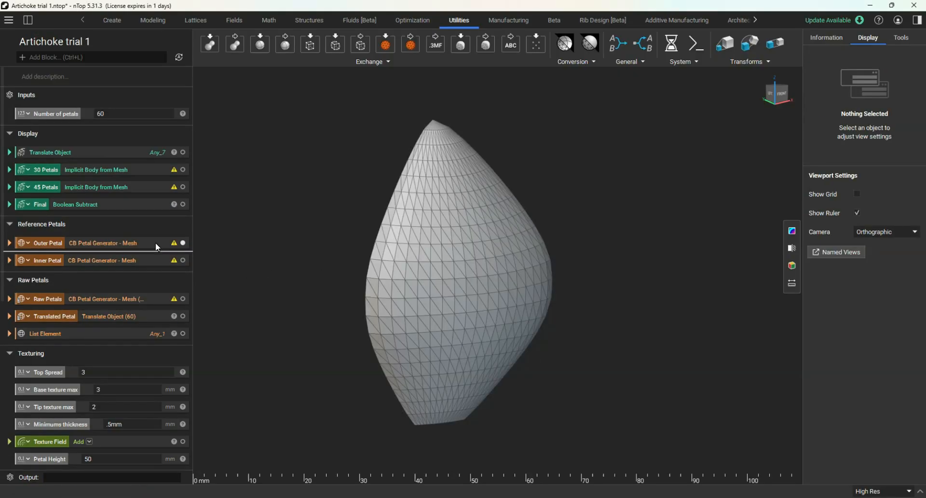
click(183, 260)
click(183, 260)
click(182, 243)
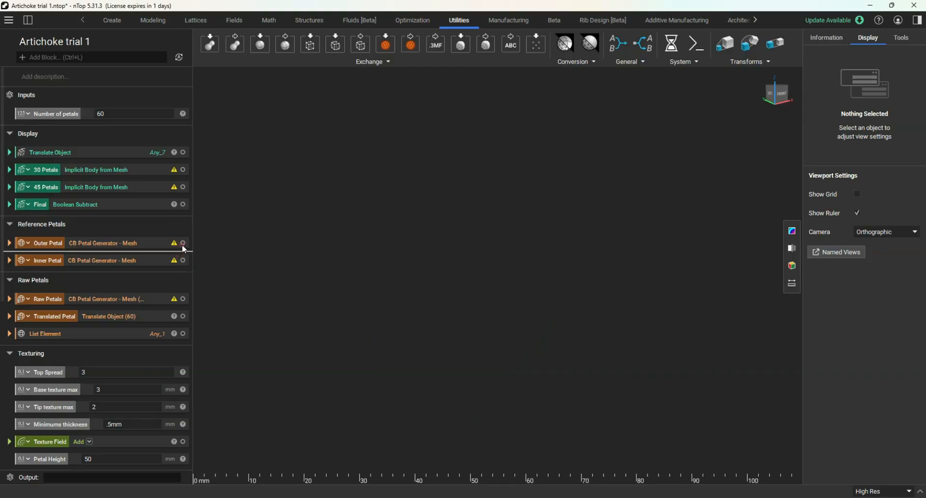
Compare the Raw Petals sequence bounds with the input values of the Inner Petal and Outer Petal reference blocks.
click(9, 299)
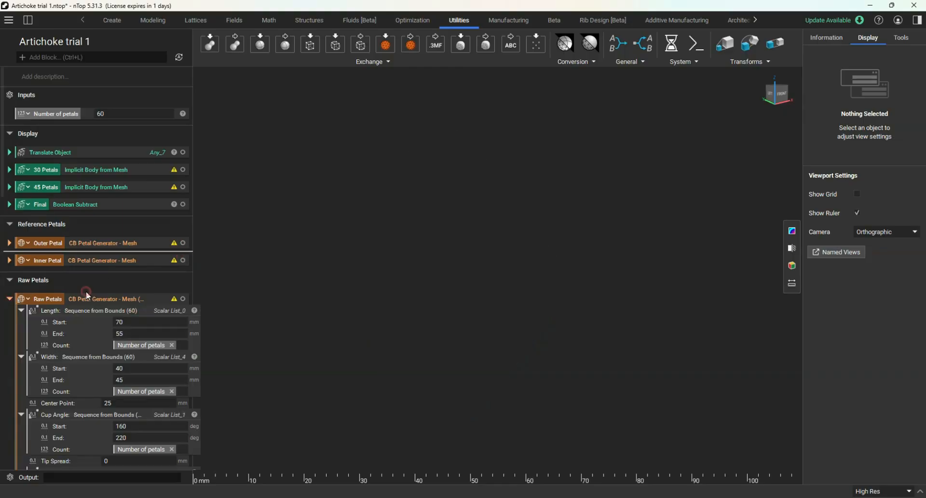
scroll(97, 279, down, 2)
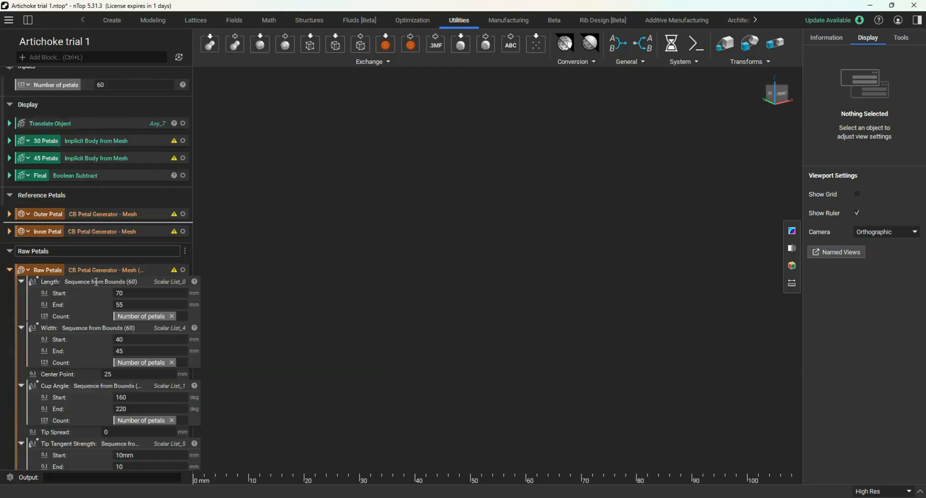
scroll(97, 269, up, 1)
click(9, 231)
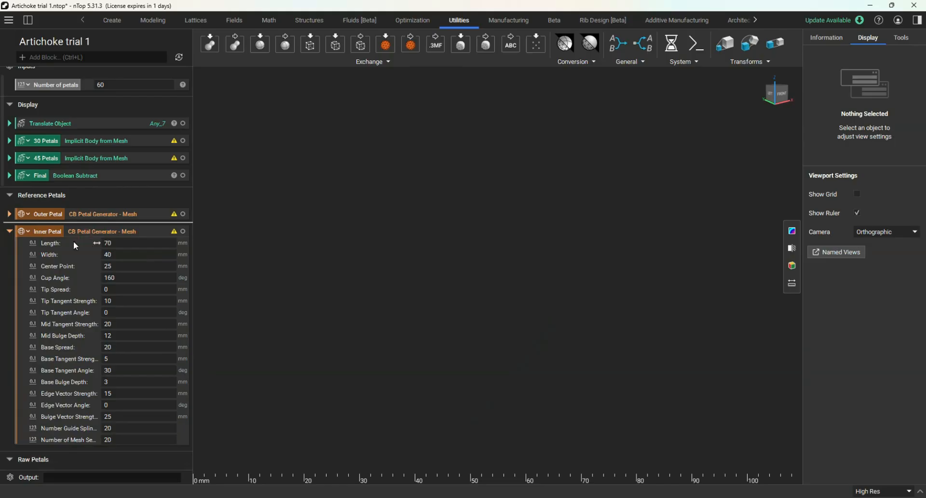
click(107, 243)
click(10, 232)
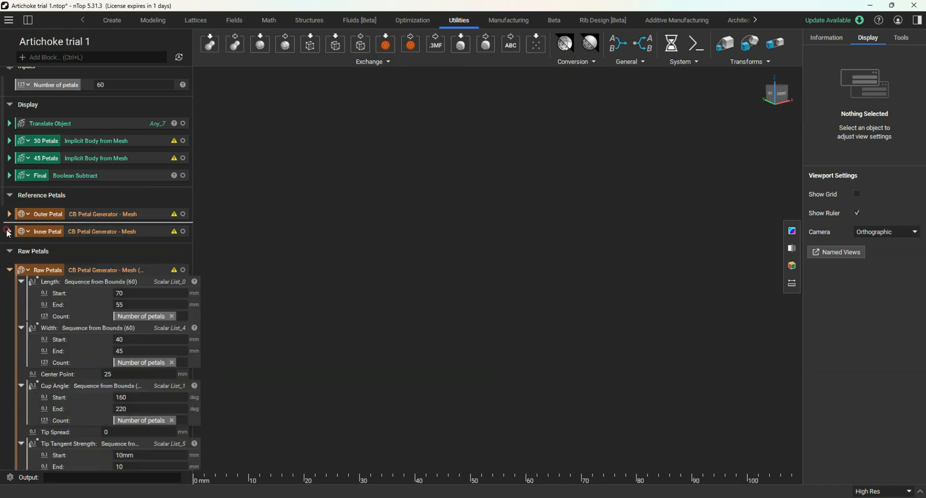
click(10, 214)
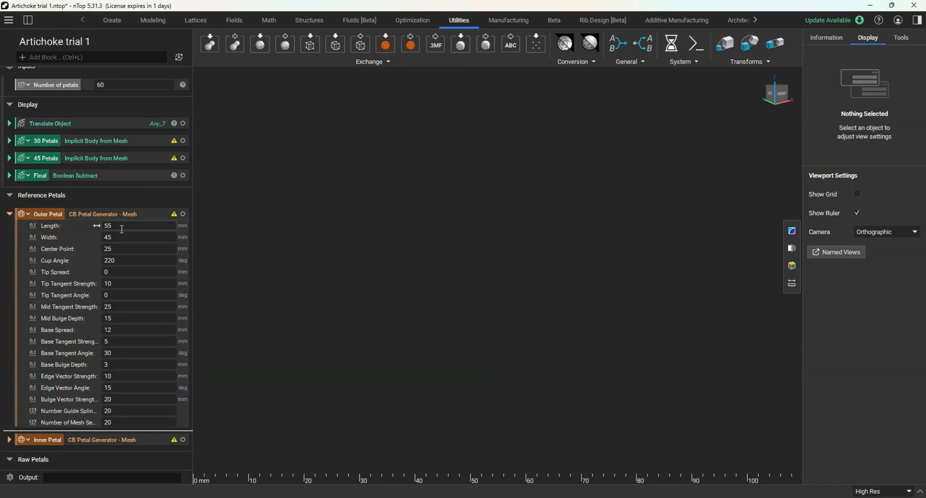
click(10, 214)
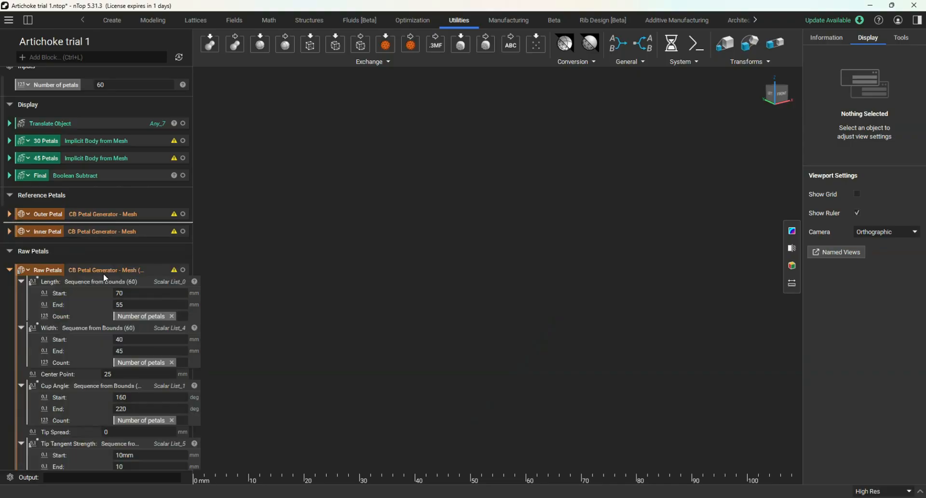
Review the start, end and count settings of each Raw Petals parameter sequence against the reference petals, and collapse the block.
scroll(148, 263, down, 1)
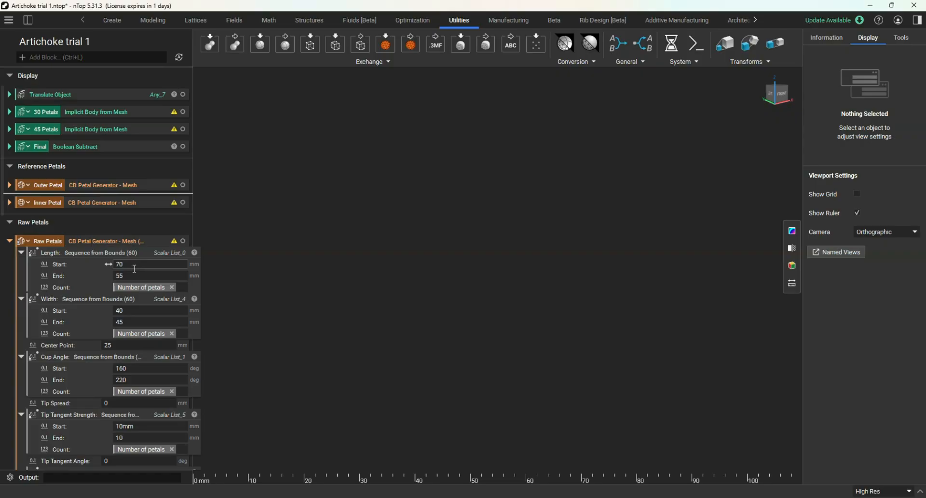
scroll(136, 255, down, 1)
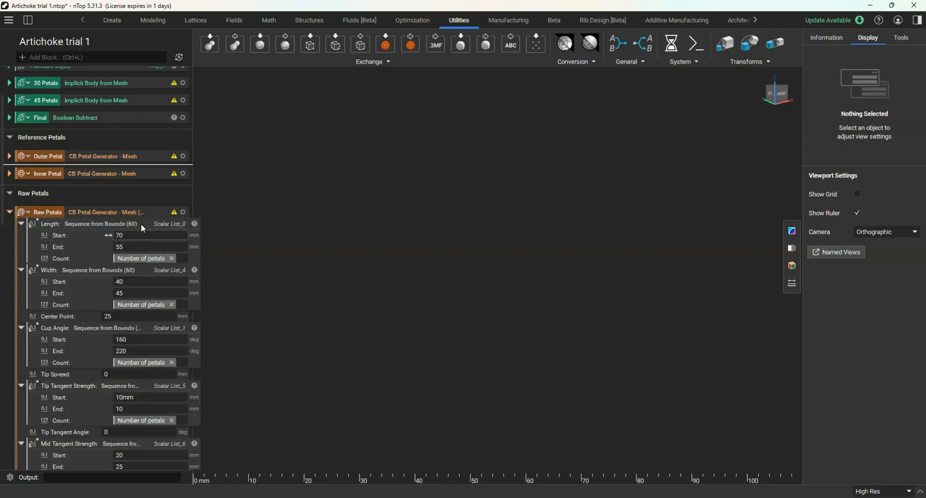
click(9, 157)
click(10, 156)
click(10, 173)
click(10, 173)
scroll(83, 255, down, 2)
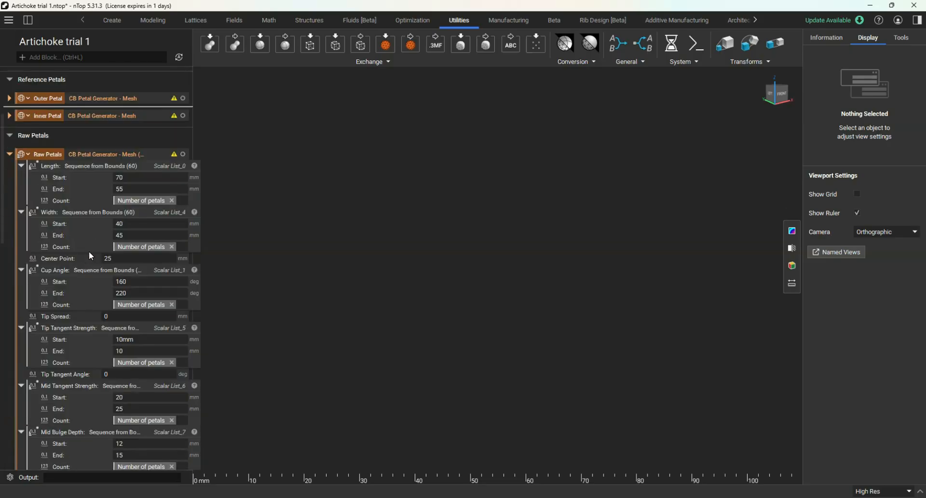
scroll(115, 217, down, 2)
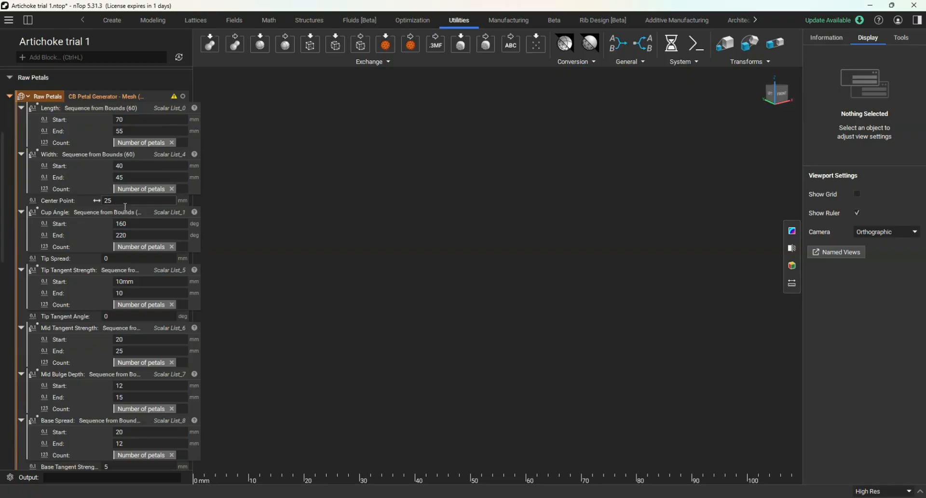
scroll(136, 194, down, 3)
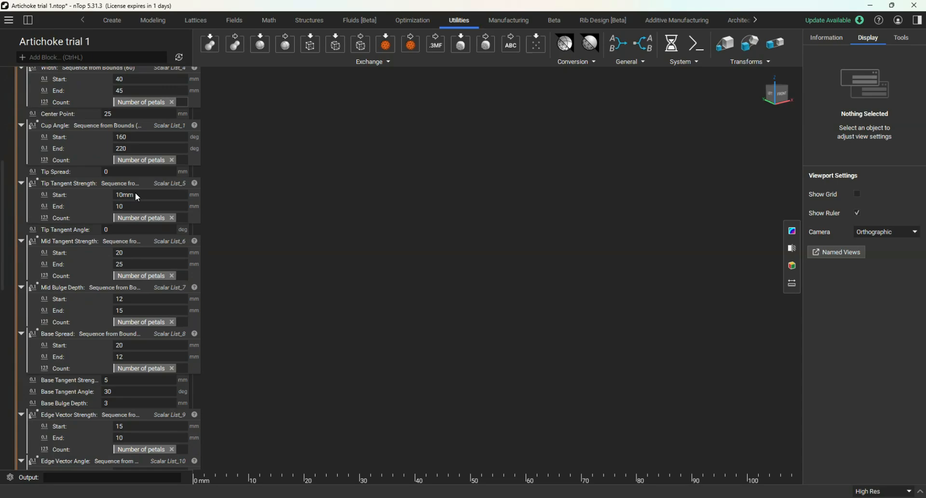
scroll(136, 195, up, 8)
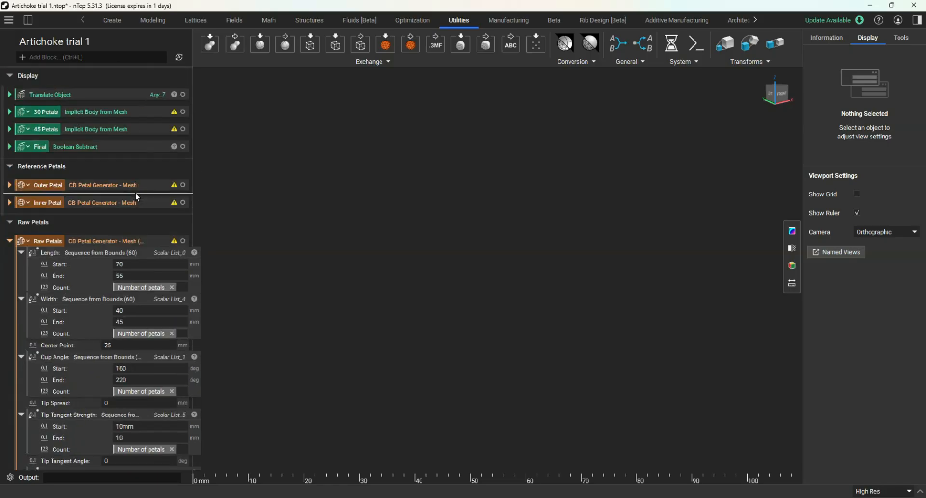
click(9, 241)
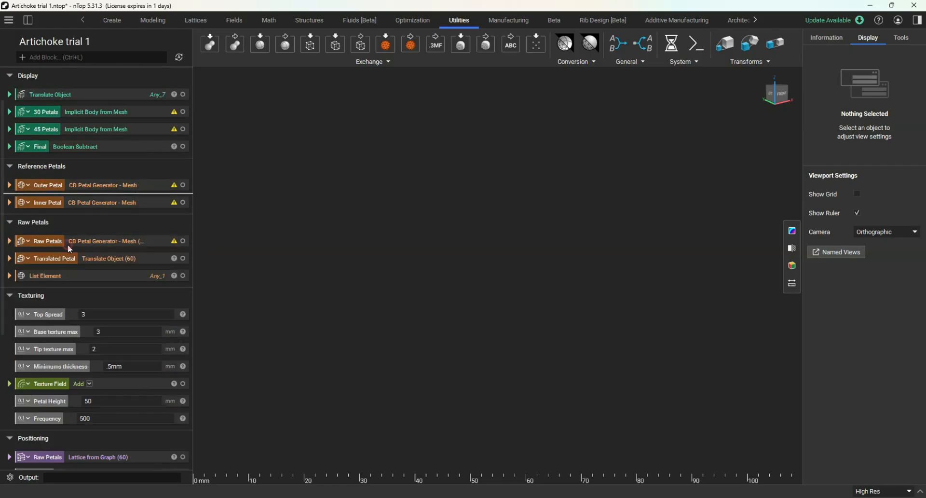
Display the Raw Petals mesh list, inspect the overlapping petals from several sides, and hide it again.
click(183, 241)
scroll(421, 272, down, 3)
right_drag(421, 272, 483, 320)
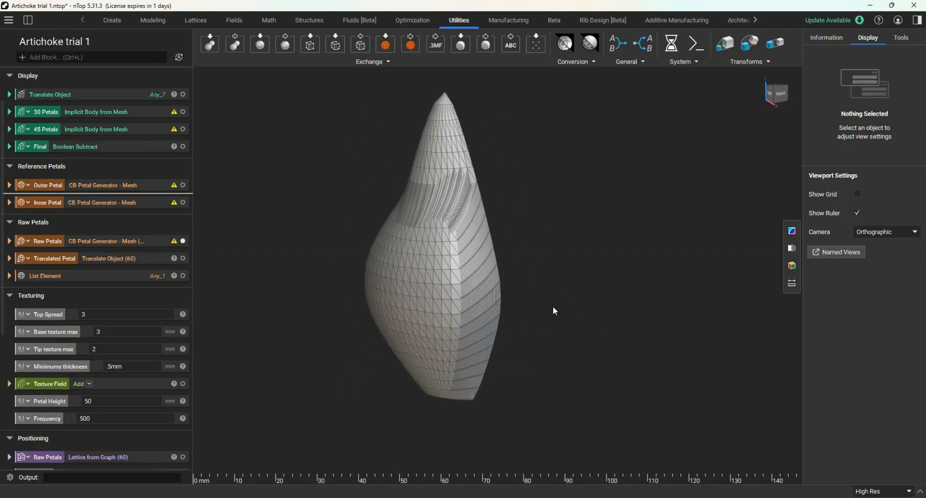
right_drag(554, 309, 372, 281)
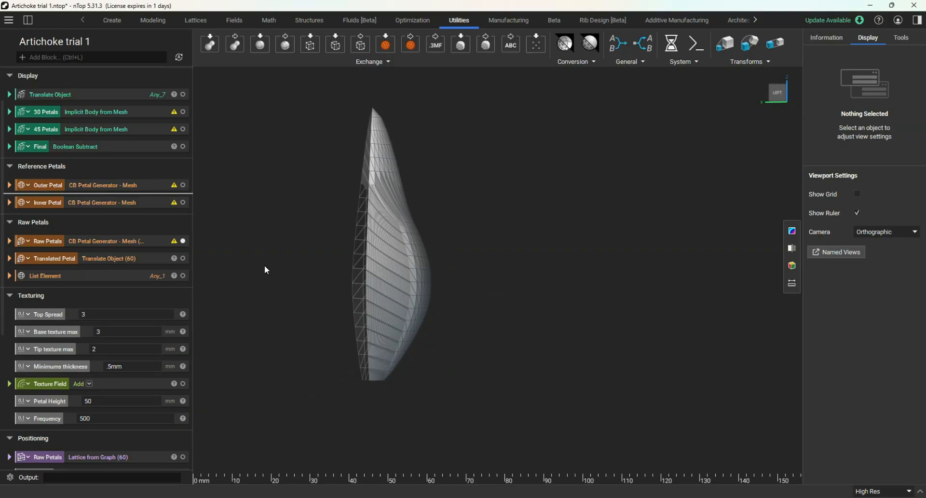
click(183, 241)
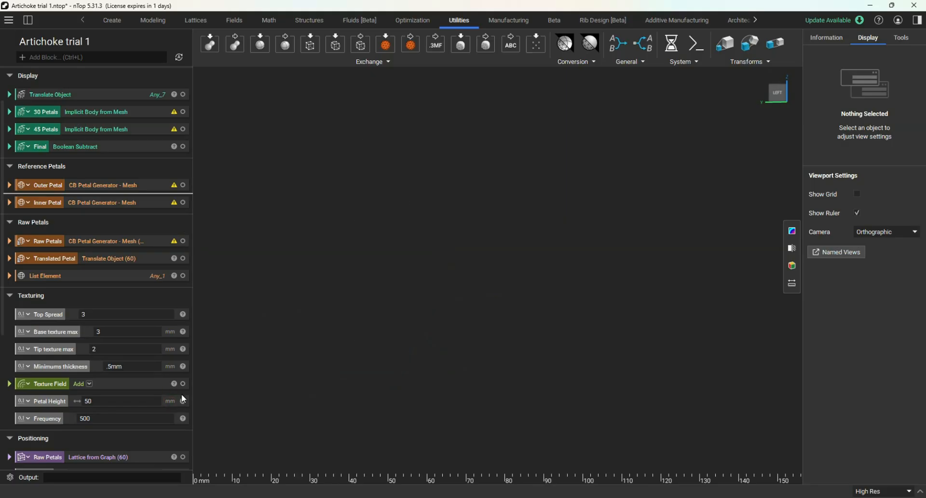
Show the Raw Petals lattice in the Positioning section, inspect its ribbed texture from the back, and select the Texture Field block.
click(182, 457)
mouse_move(351, 311)
right_down()
mouse_move(325, 310)
mouse_move(411, 280)
mouse_move(365, 289)
mouse_move(415, 304)
mouse_move(383, 309)
mouse_move(409, 310)
mouse_move(448, 300)
mouse_move(439, 294)
mouse_move(504, 291)
mouse_move(485, 302)
mouse_move(389, 275)
mouse_move(320, 275)
mouse_move(208, 336)
right_up()
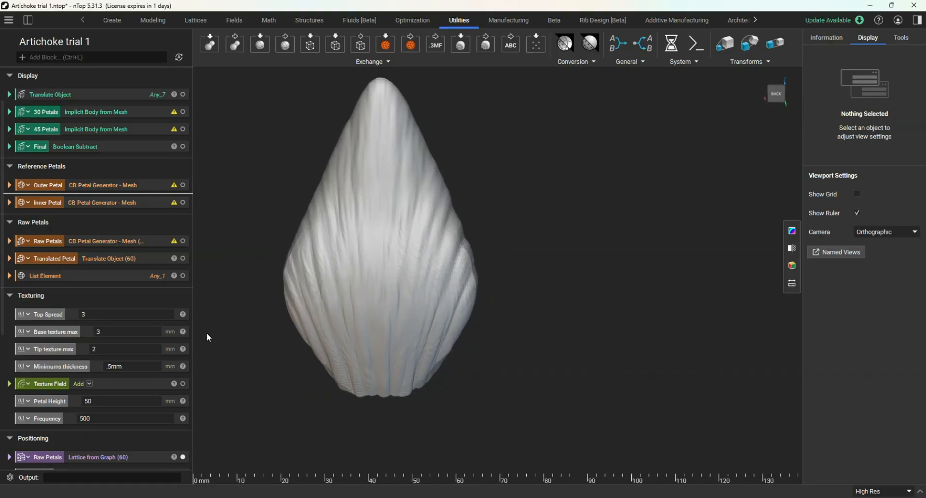
scroll(303, 302, down, 2)
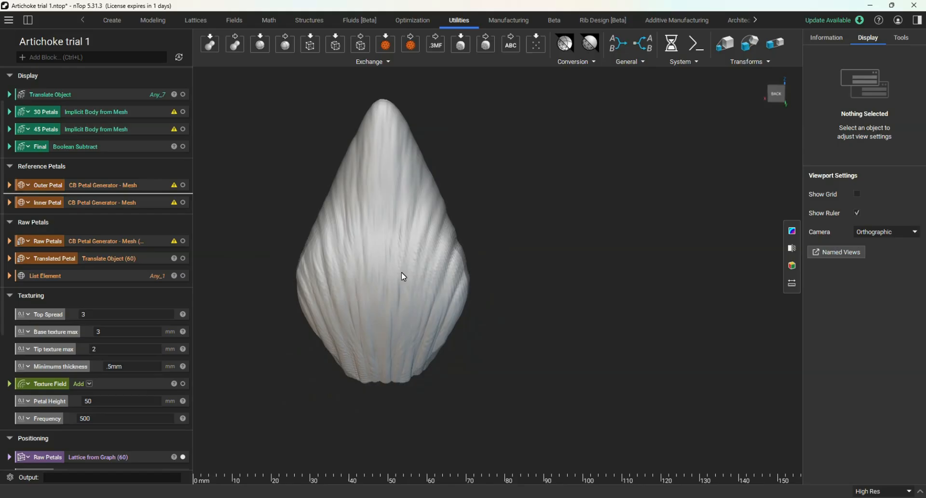
click(104, 385)
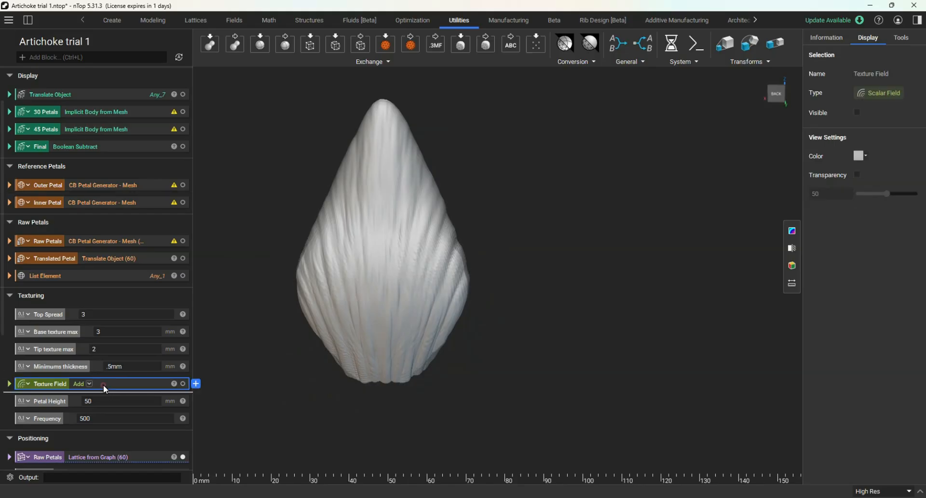
Examine the Texture Field in the Field Viewer on a plane normal to Y beside the petal, and close the viewer.
key(f)
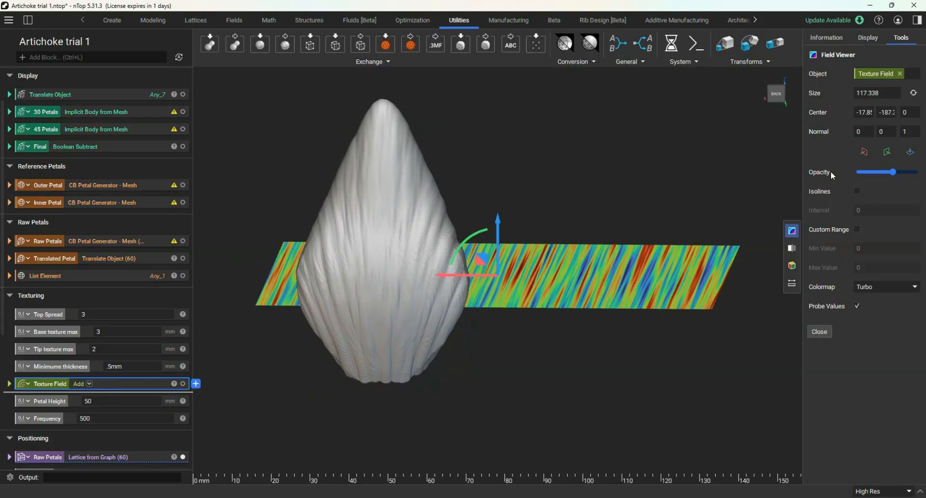
click(885, 152)
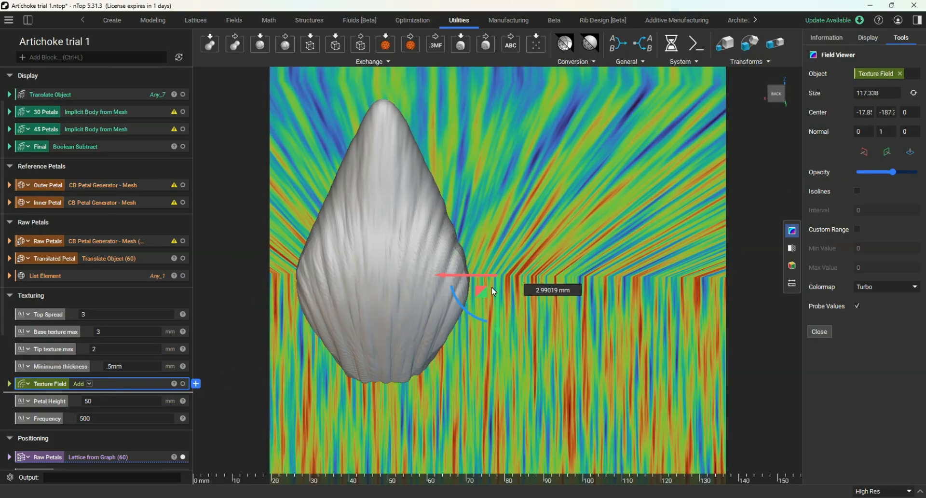
scroll(450, 309, down, 1)
scroll(450, 308, up, 2)
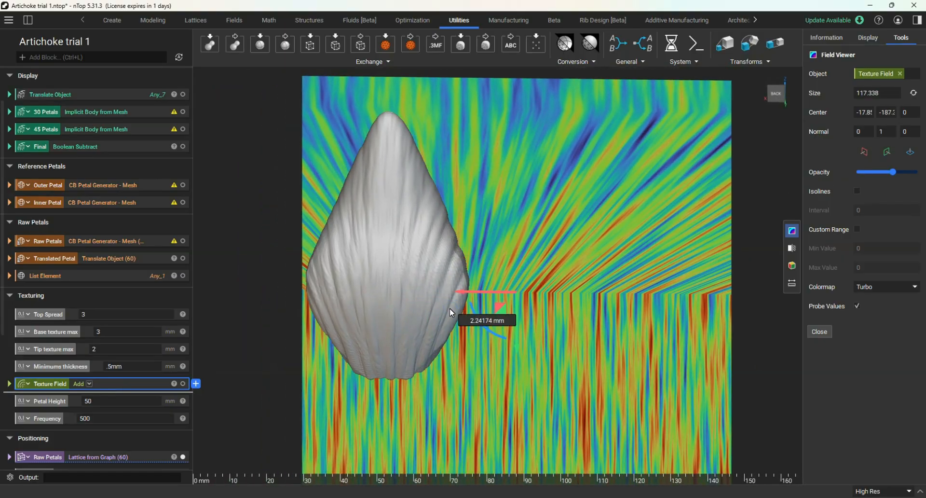
click(776, 93)
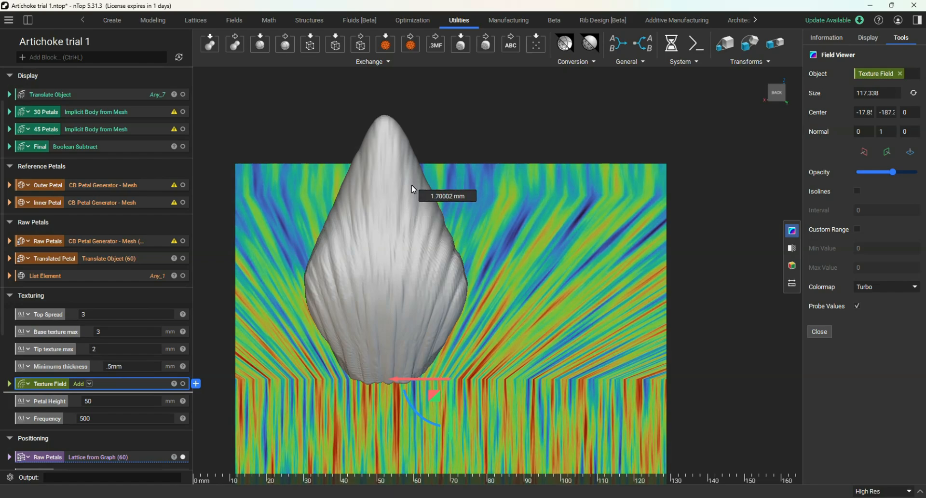
scroll(116, 331, down, 2)
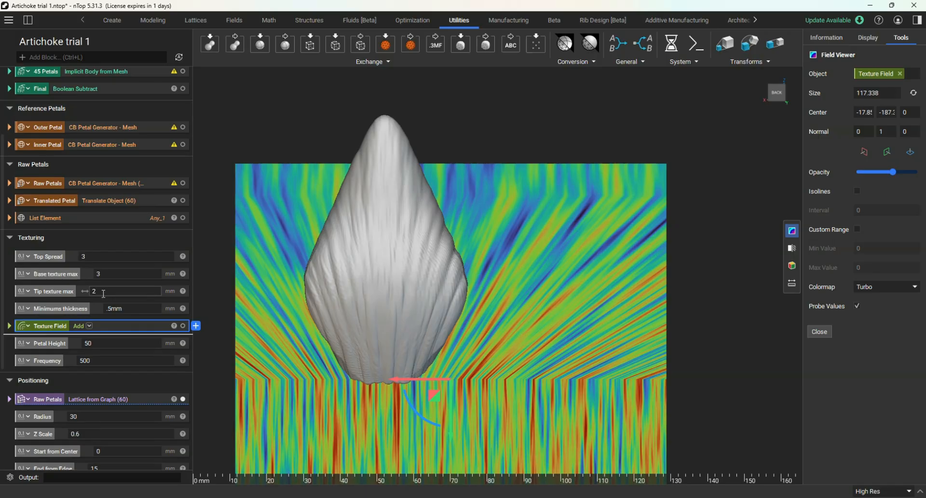
click(819, 331)
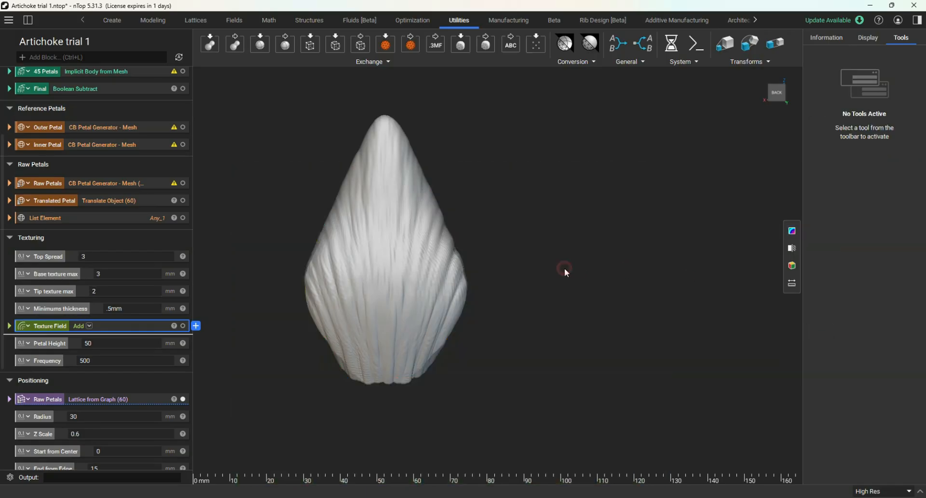
Inspect the ribbed surface of the Raw Petals lattice from the side, and hide the lattice.
right_drag(564, 268, 528, 320)
scroll(509, 315, up, 3)
scroll(509, 280, up, 2)
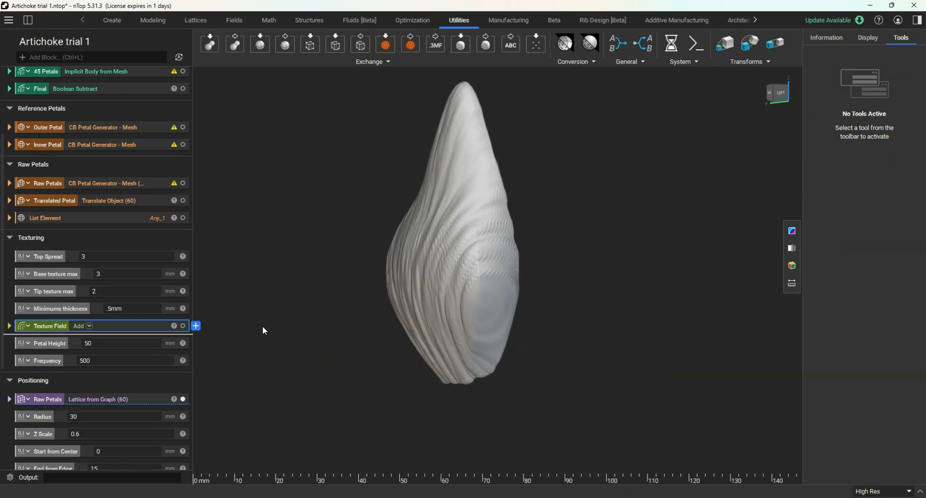
scroll(135, 329, down, 5)
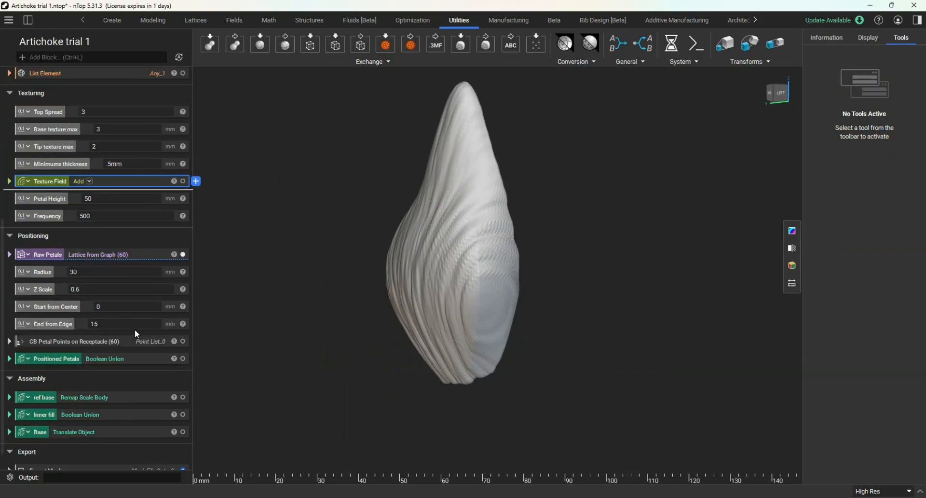
scroll(490, 296, up, 1)
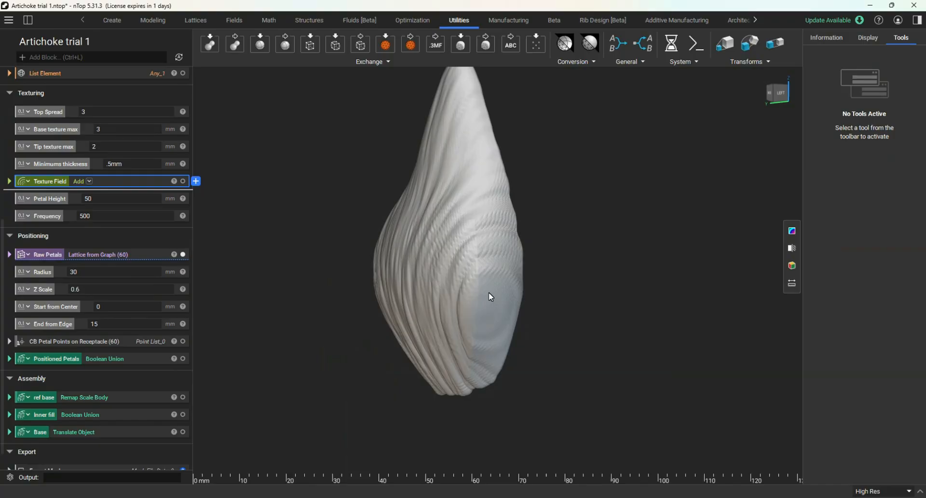
click(183, 254)
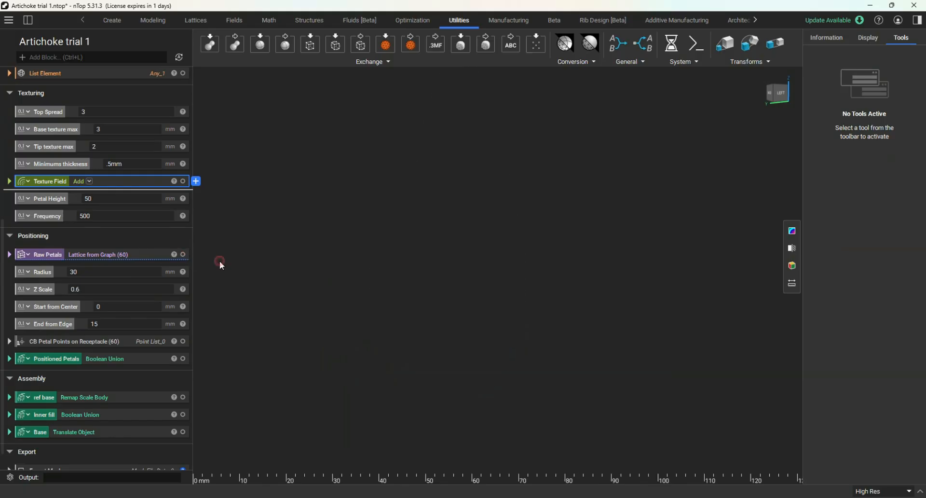
Show the Positioned Petals Boolean Union and inspect the assembled artichoke from the side and slightly above.
click(183, 358)
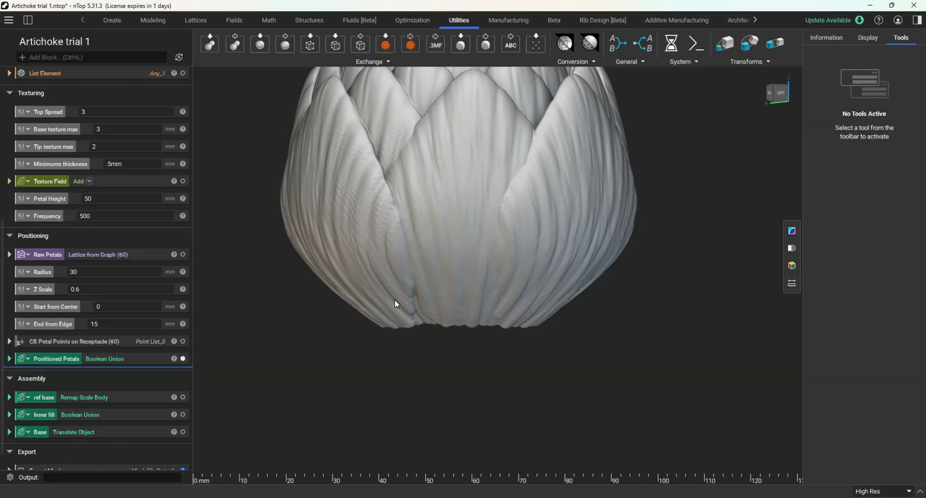
right_drag(409, 305, 440, 217)
scroll(441, 216, down, 5)
right_drag(433, 381, 424, 306)
scroll(422, 297, up, 3)
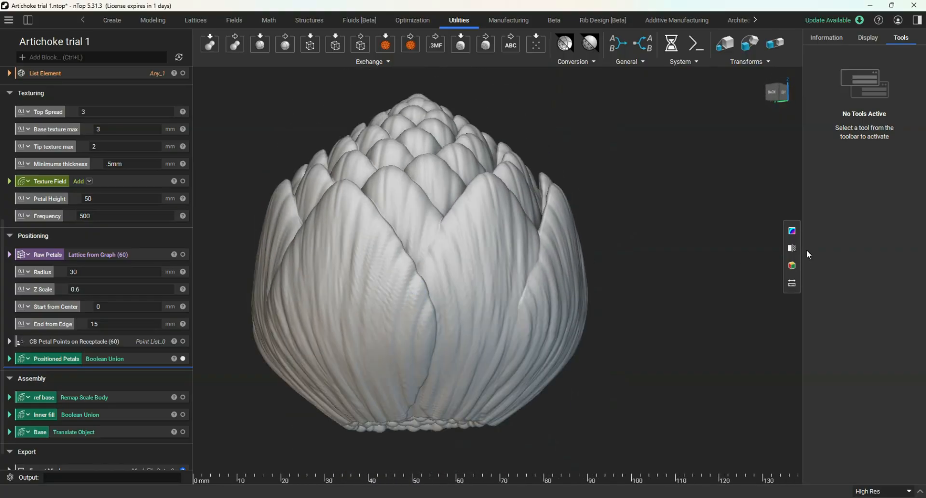
Section the Positioned Petals with a global cut normal to Y, and shift the cutting plane to about 4.7 mm along Y.
click(792, 248)
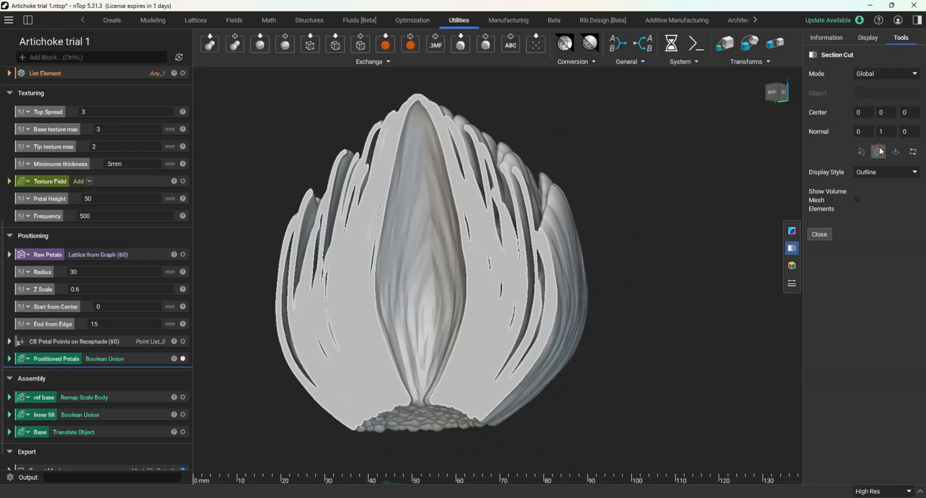
right_drag(533, 195, 471, 269)
scroll(463, 277, down, 2)
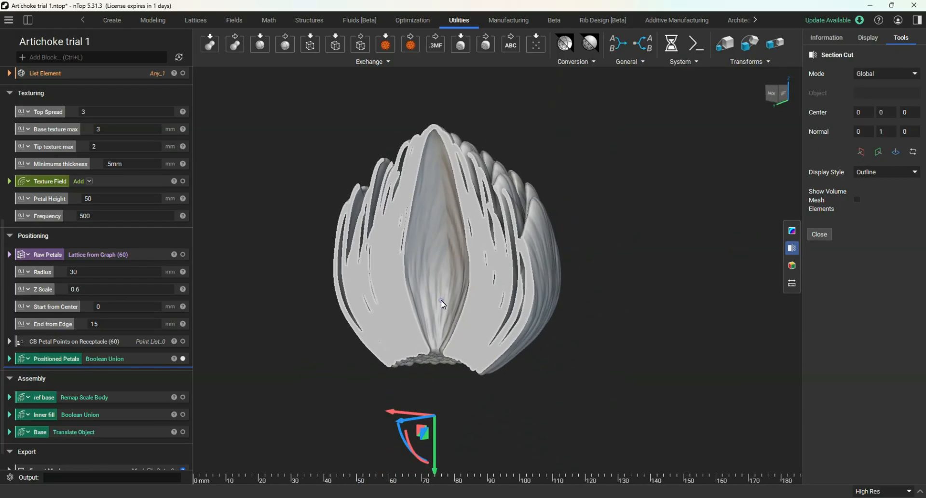
right_drag(440, 304, 431, 335)
mouse_move(399, 436)
mouse_down()
mouse_move(415, 428)
mouse_move(425, 480)
mouse_move(424, 429)
mouse_move(438, 421)
mouse_move(383, 429)
mouse_move(398, 423)
mouse_up()
Examine the sectioned artichoke's hollow core and petal overlaps from several angles, and close the section cut.
mouse_move(451, 357)
right_down()
mouse_move(462, 356)
mouse_move(437, 340)
mouse_move(465, 340)
mouse_move(449, 341)
right_up()
scroll(438, 282, down, 2)
scroll(427, 342, up, 3)
scroll(445, 292, up, 1)
scroll(445, 293, up, 1)
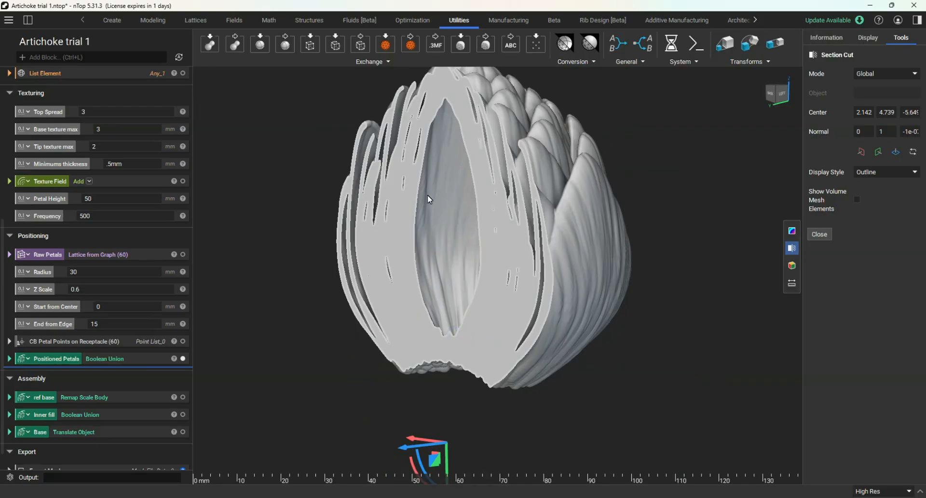
scroll(427, 195, up, 1)
scroll(427, 193, down, 2)
right_drag(427, 226, 455, 239)
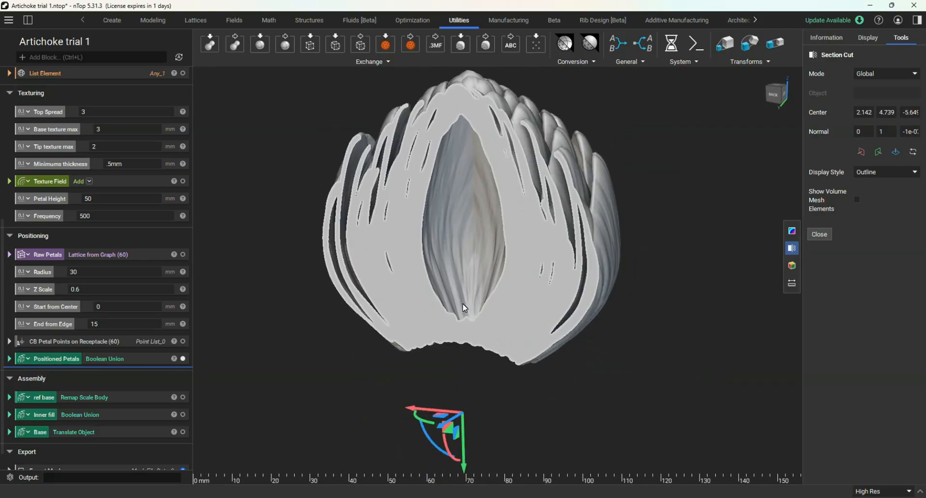
scroll(461, 303, down, 2)
scroll(483, 157, up, 3)
scroll(476, 227, down, 2)
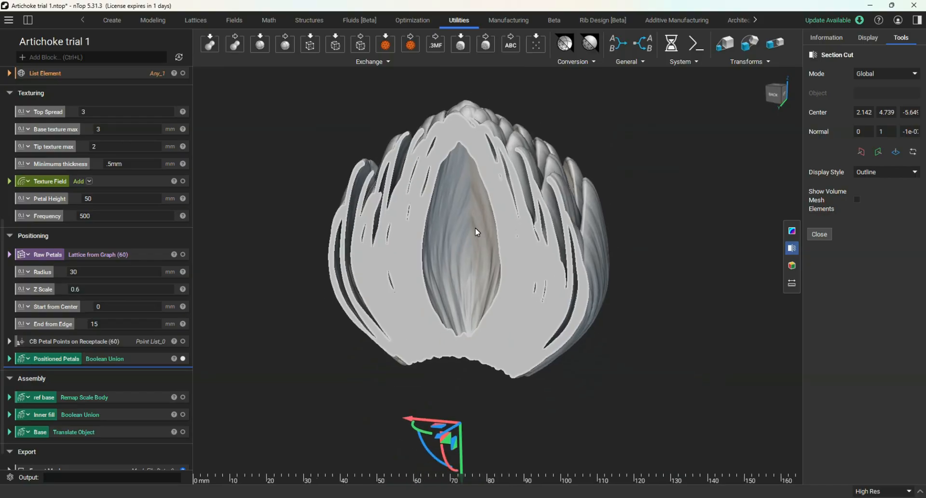
right_drag(475, 227, 560, 290)
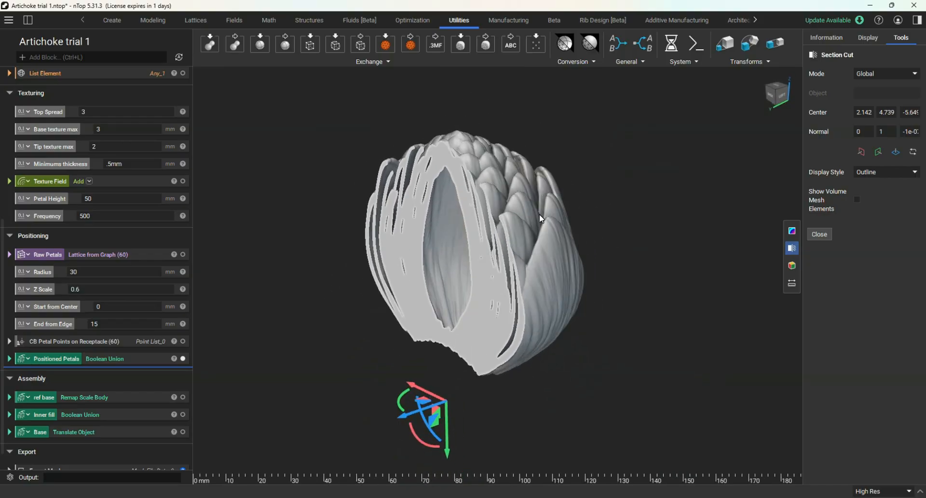
click(816, 234)
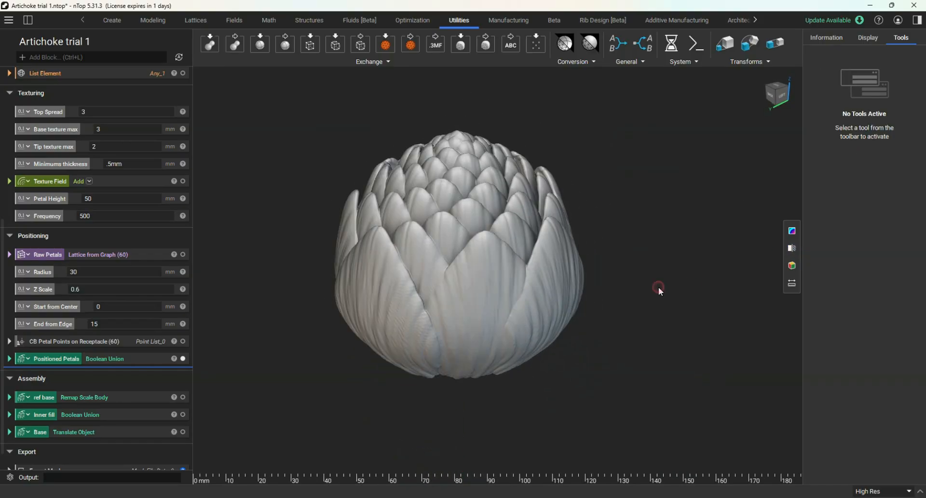
Hide the Positioned Petals and display the ref base body in the Assembly section.
right_drag(512, 313, 515, 321)
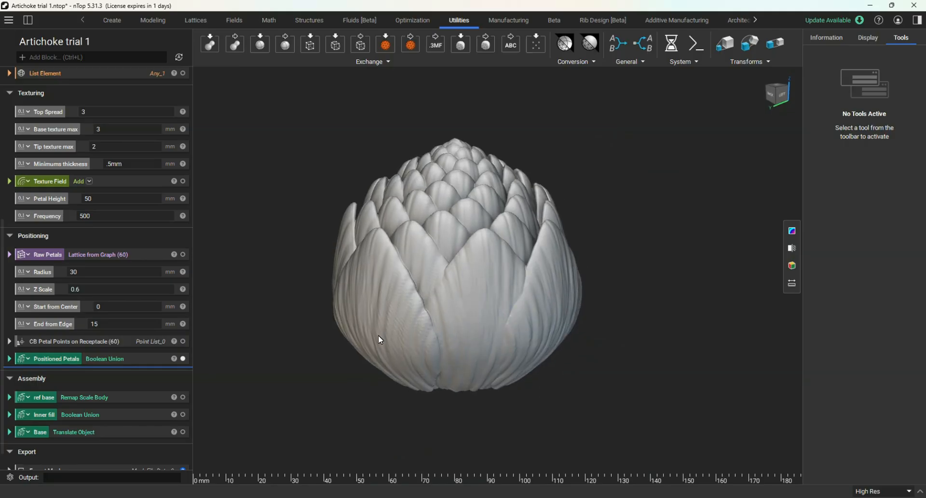
click(183, 359)
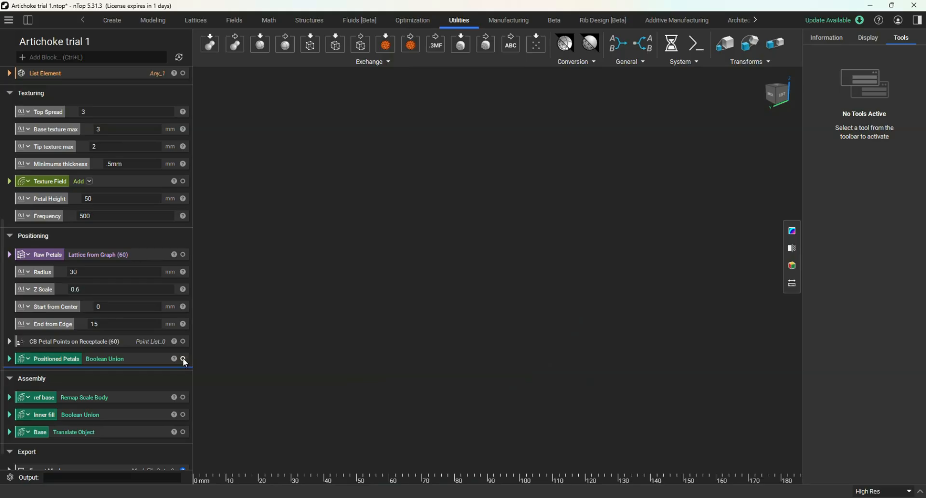
click(183, 397)
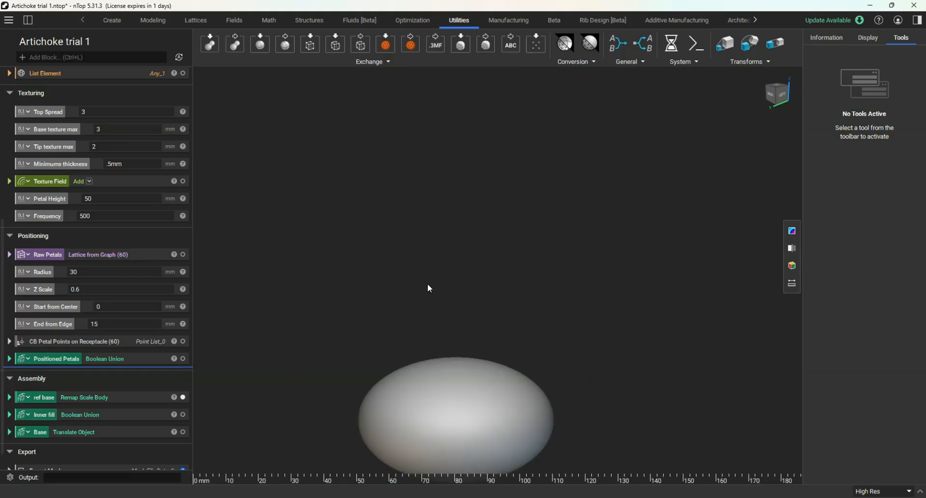
mouse_move(481, 226)
right_down()
mouse_move(490, 383)
mouse_move(479, 333)
mouse_move(493, 345)
mouse_move(490, 305)
mouse_move(490, 353)
mouse_move(487, 298)
right_up()
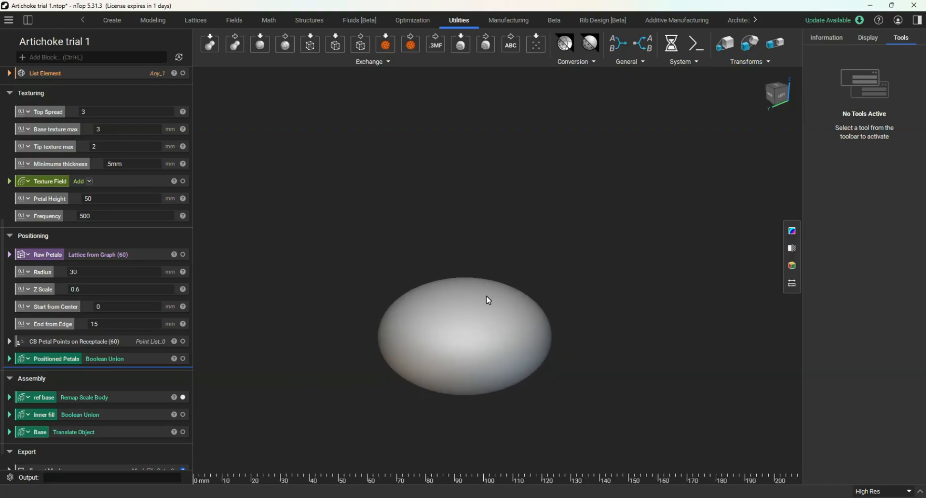
scroll(486, 296, up, 2)
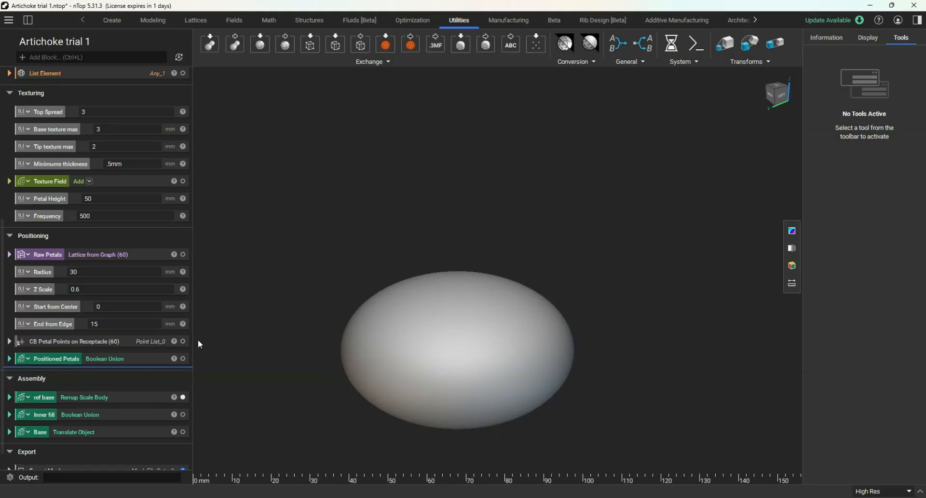
Show the CB Petal Points on Receptacle list and examine how the points spread over the ref base from above and the side.
click(183, 341)
right_drag(339, 302, 418, 330)
scroll(418, 309, up, 1)
scroll(423, 320, up, 1)
right_drag(466, 364, 461, 324)
scroll(453, 313, up, 1)
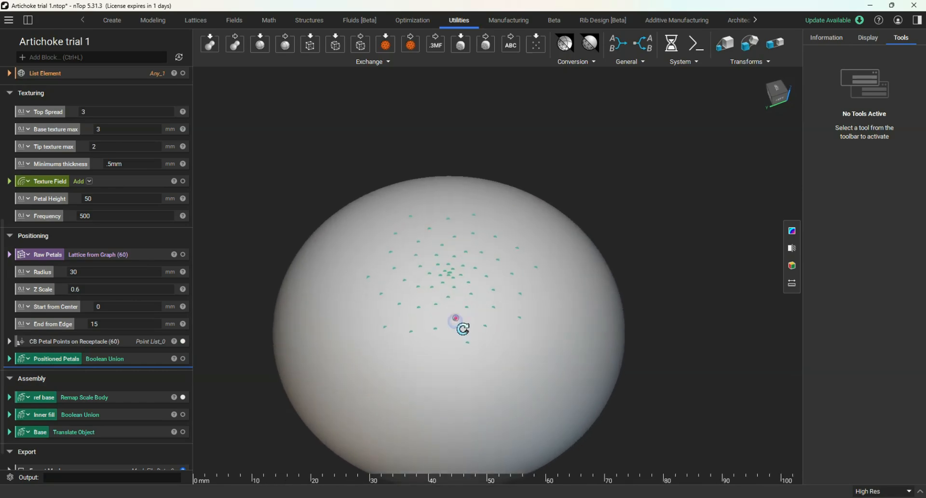
scroll(453, 288, up, 1)
scroll(453, 288, up, 1)
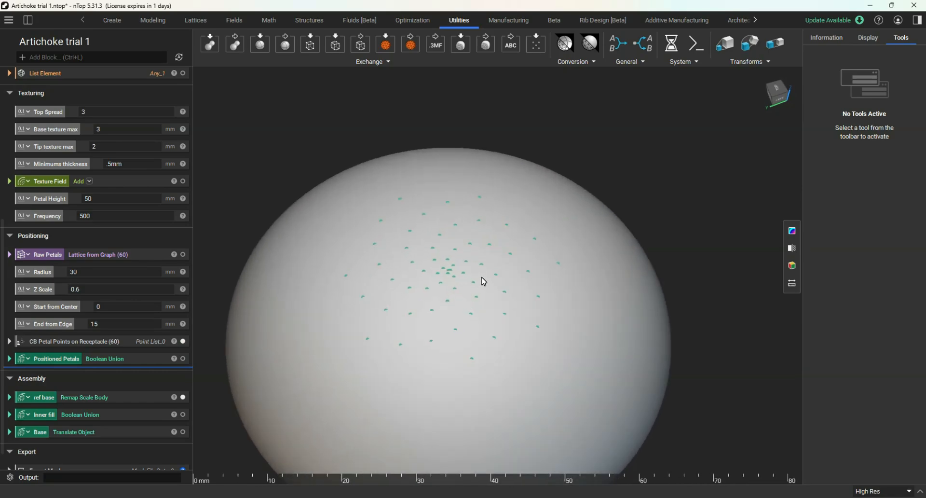
scroll(490, 274, down, 1)
right_drag(489, 281, 491, 242)
scroll(490, 240, down, 2)
scroll(481, 273, up, 1)
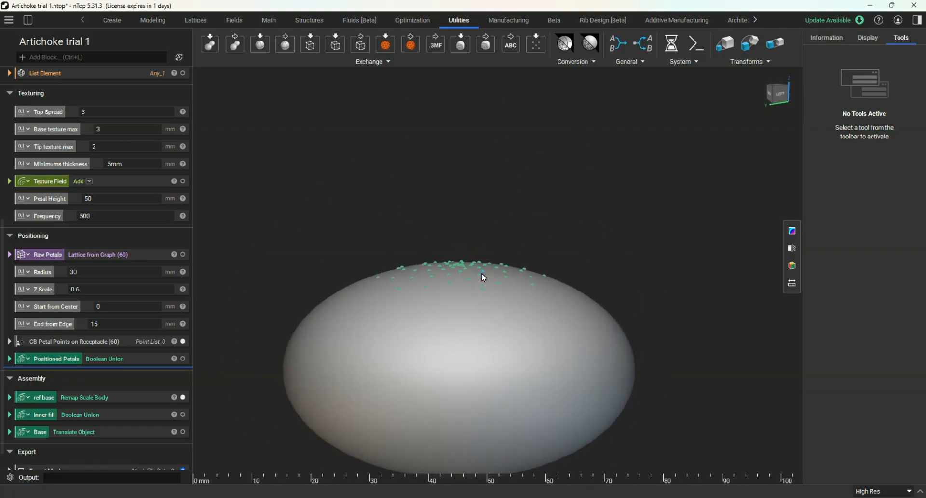
right_drag(481, 273, 479, 299)
scroll(499, 220, up, 2)
right_drag(448, 256, 447, 298)
Expand the CB Petal Points on Receptacle block and set its Point Count to 1000.
click(9, 341)
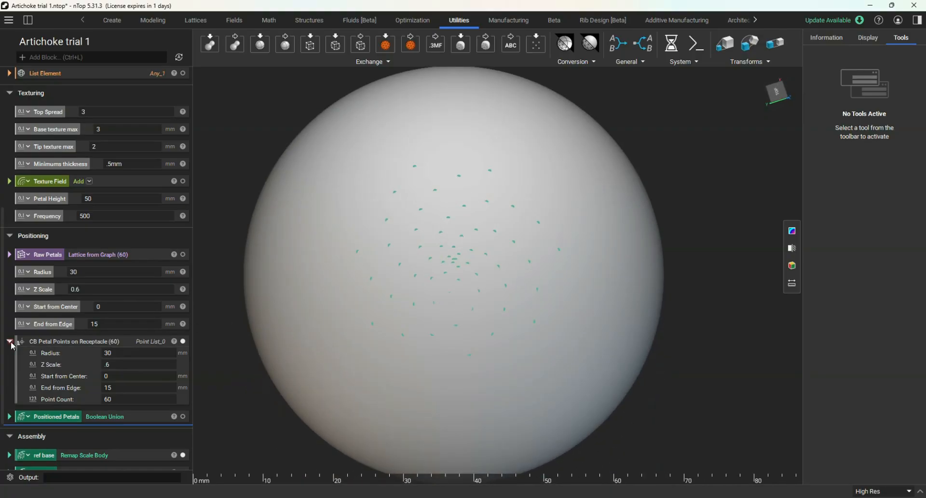
scroll(511, 302, down, 1)
right_drag(511, 301, 490, 335)
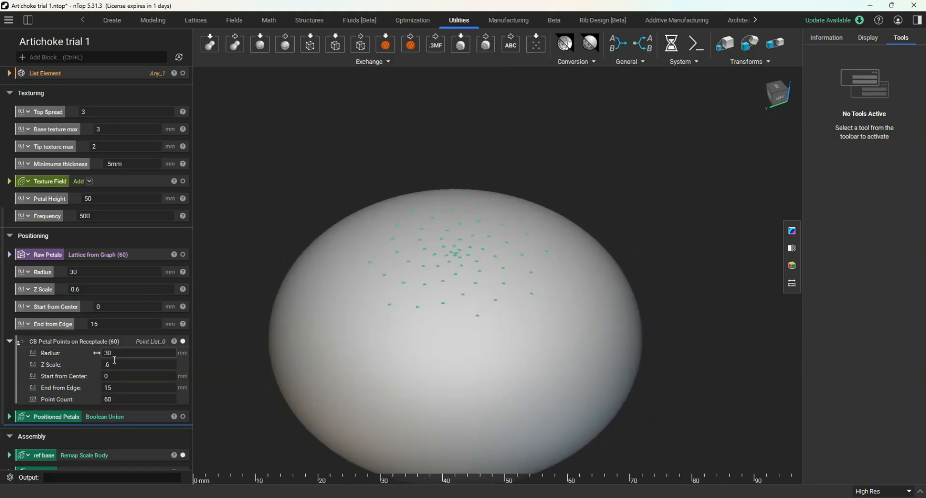
click(123, 402)
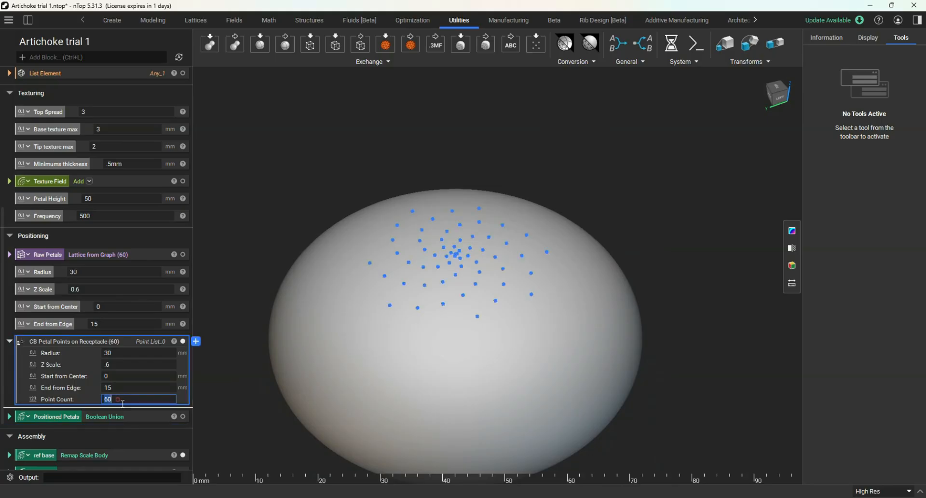
text(1000)
key(Return)
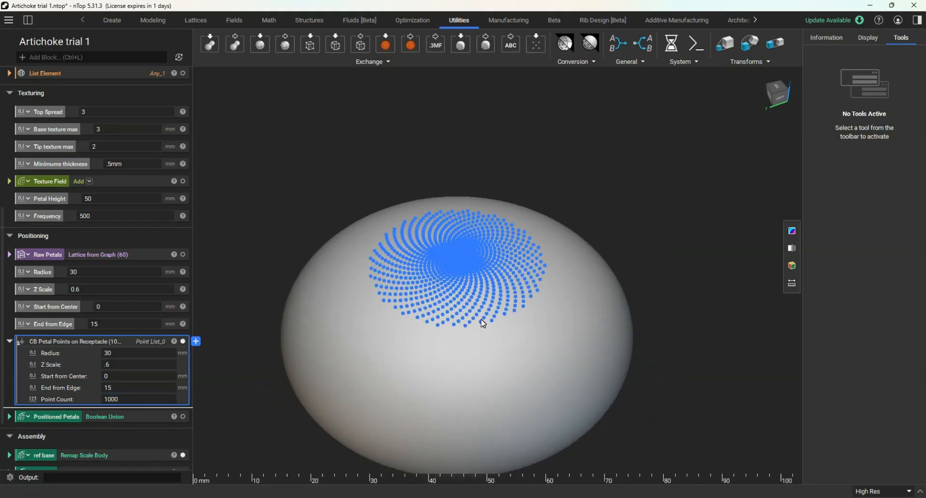
right_drag(479, 332, 486, 346)
scroll(534, 167, up, 1)
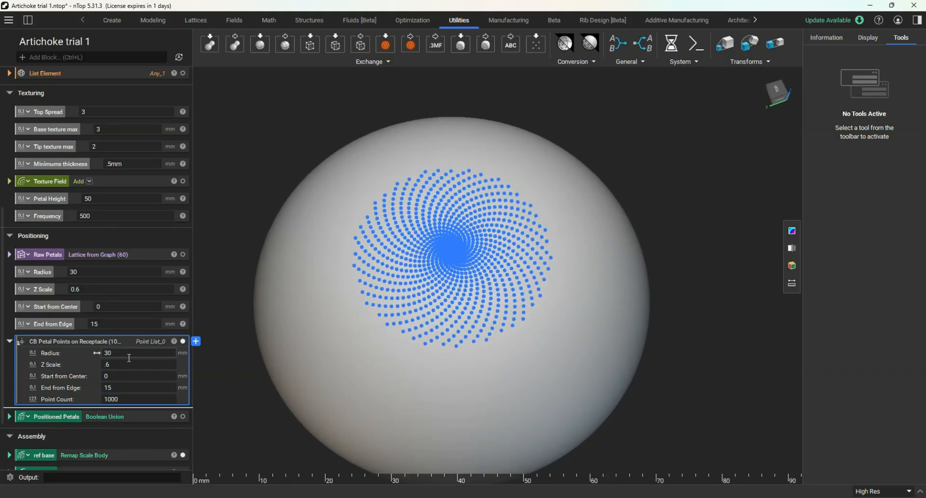
Set the End from Edge of the petal points to 5 mm and inspect the spiral point pattern from several angles.
double_click(121, 392)
text(5)
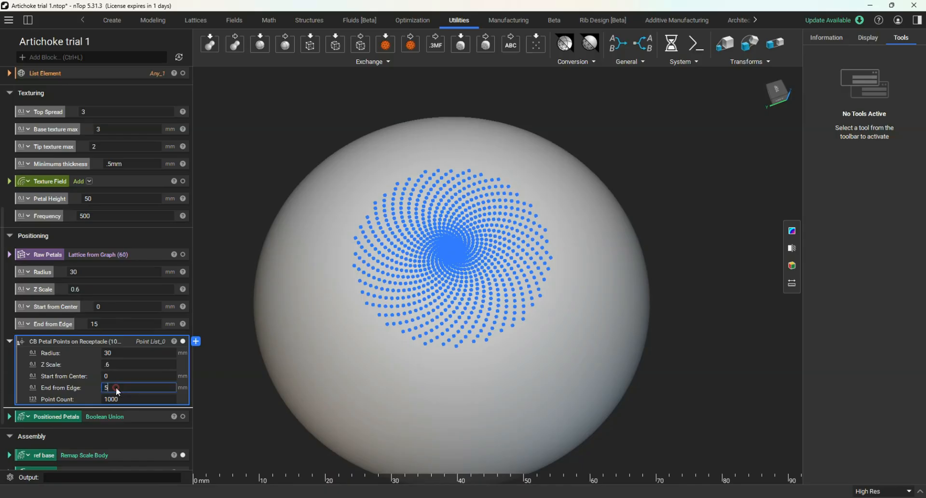
key(Return)
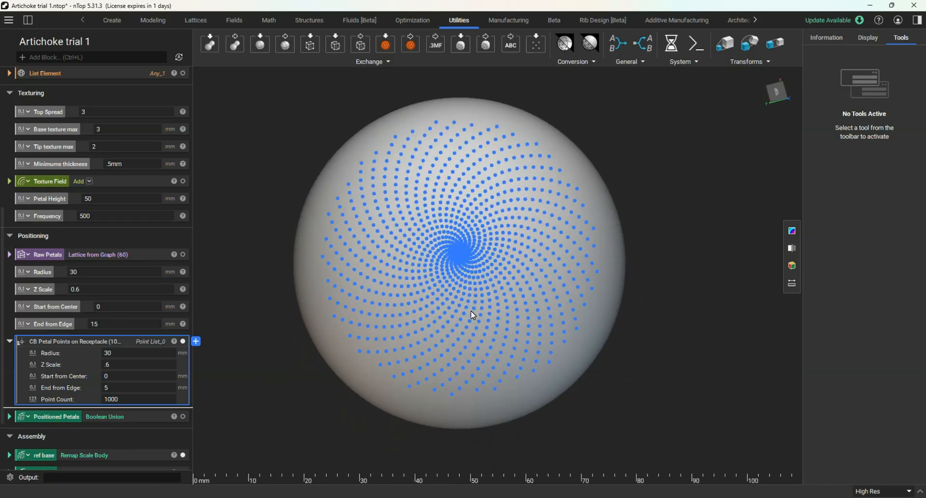
scroll(485, 241, up, 2)
scroll(480, 246, down, 3)
mouse_move(480, 247)
right_down()
mouse_move(485, 264)
mouse_move(478, 223)
mouse_move(479, 296)
mouse_move(480, 242)
mouse_move(489, 247)
mouse_move(485, 263)
mouse_move(477, 253)
right_up()
scroll(472, 259, up, 3)
scroll(480, 295, down, 2)
scroll(479, 264, up, 2)
scroll(476, 253, down, 4)
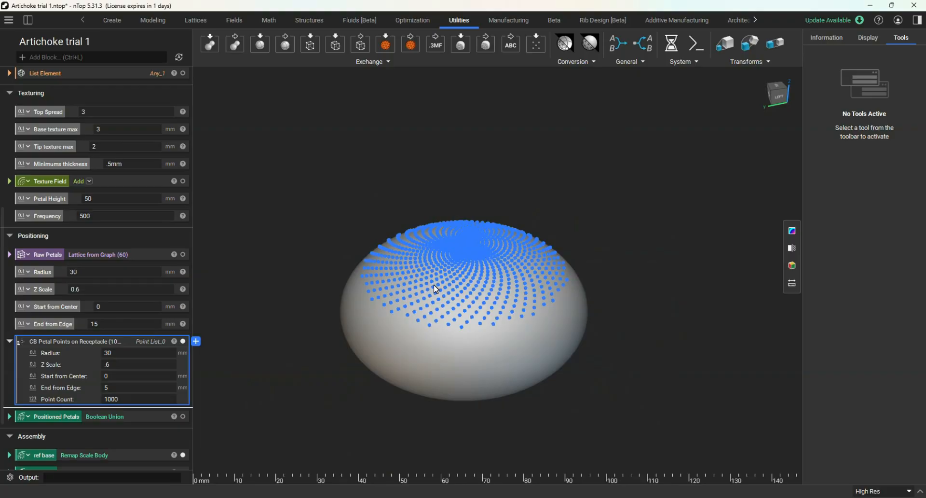
Collapse the CB Petal Points on Receptacle block and hide both its points and the ref base body.
click(9, 341)
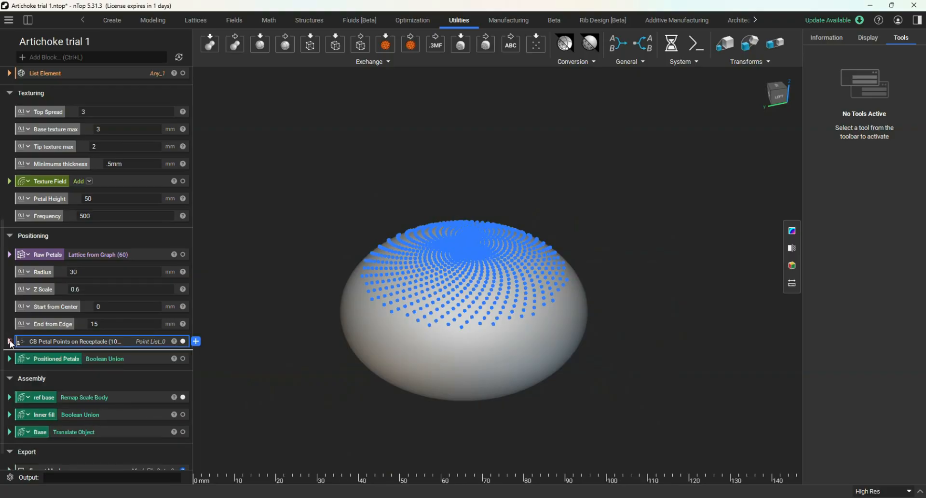
click(183, 341)
click(183, 396)
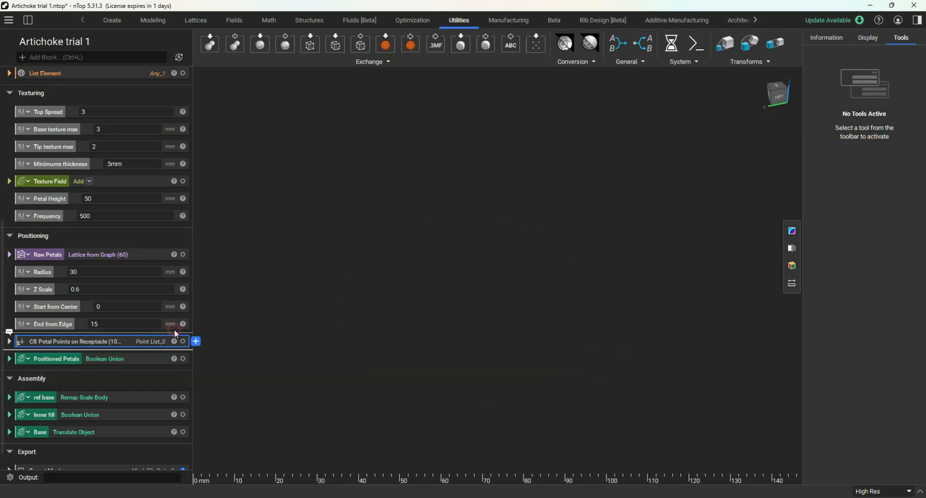
Display the Positioned Petals together with the Inner fill body and examine how the fill sits at the underside of the petals.
scroll(174, 331, down, 1)
scroll(169, 337, up, 5)
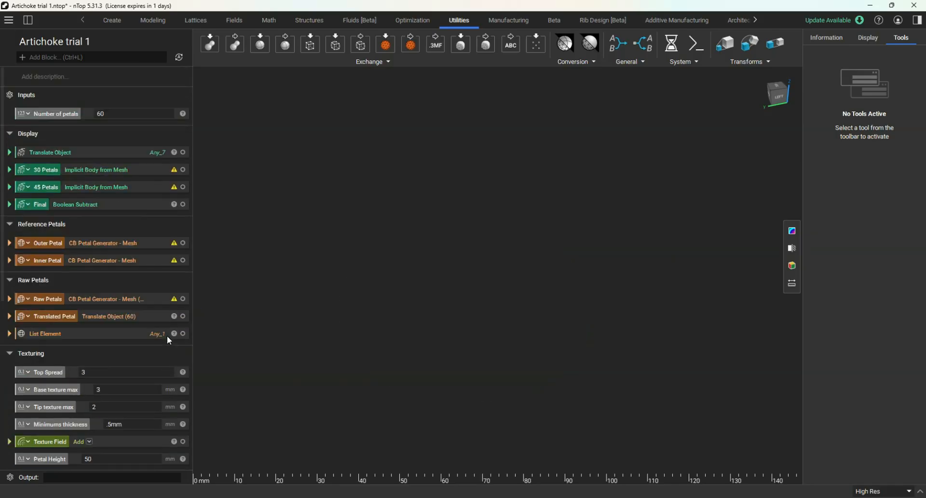
scroll(168, 338, down, 6)
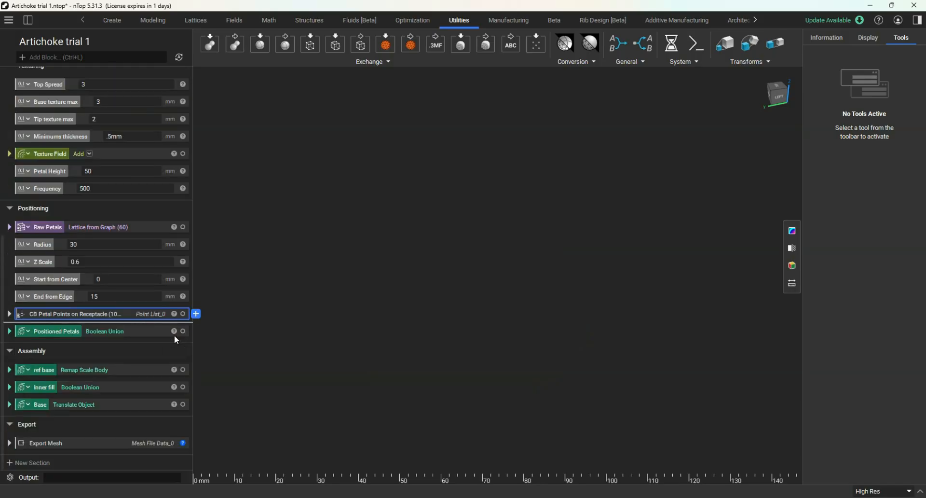
click(183, 332)
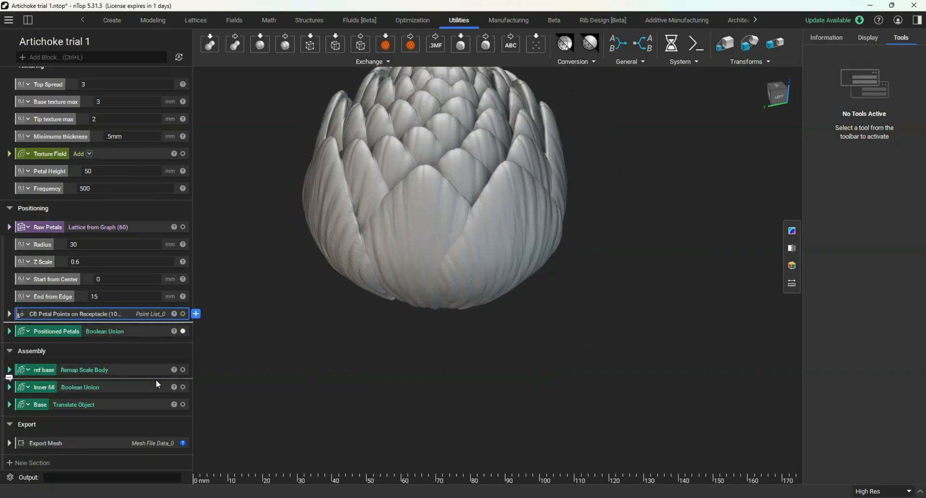
click(183, 387)
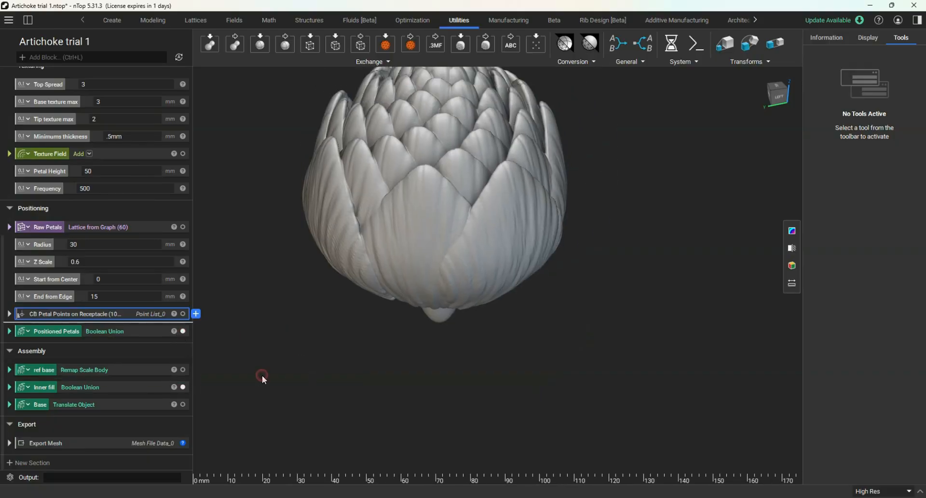
right_drag(550, 340, 548, 295)
right_drag(472, 311, 440, 322)
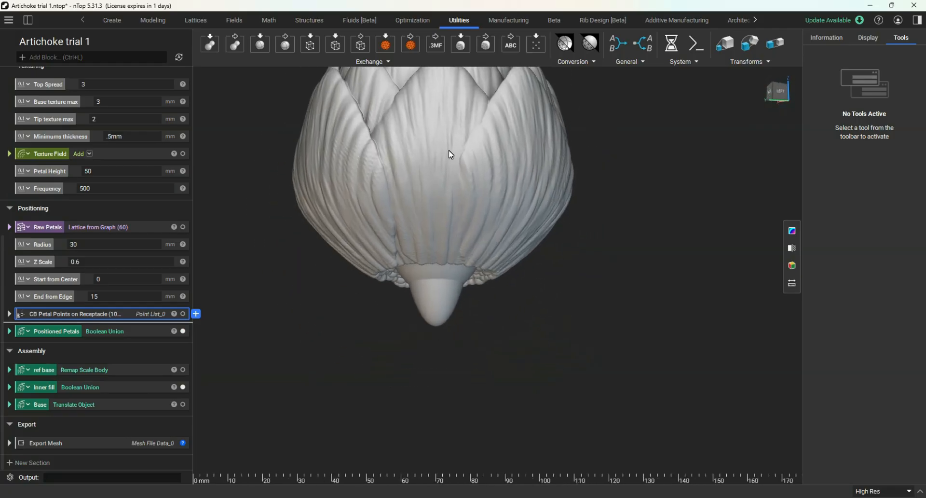
Replace the displayed Inner fill and Positioned Petals with the Final body from the Display section and inspect its base and sides.
click(182, 387)
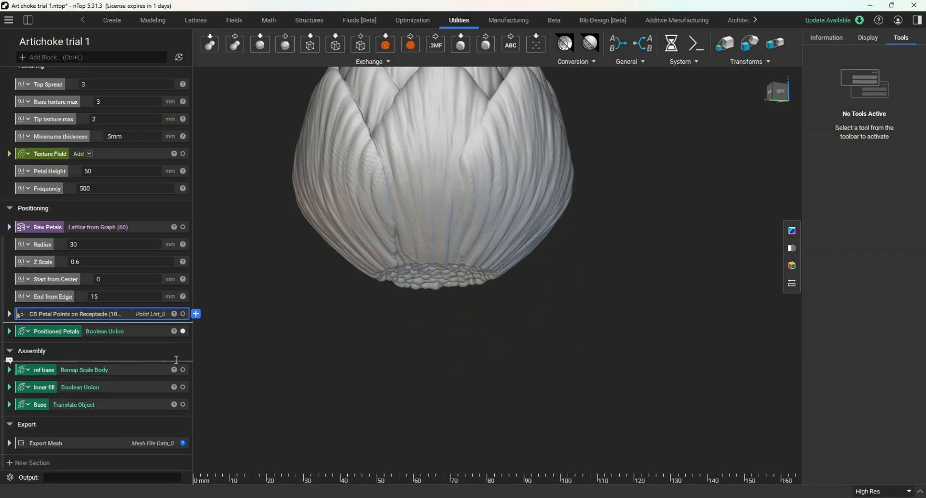
click(183, 331)
scroll(143, 327, up, 6)
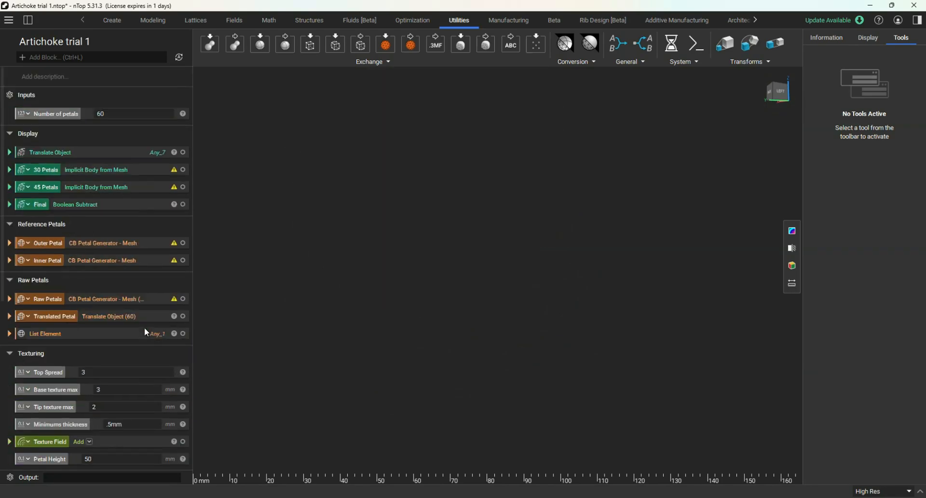
click(183, 204)
scroll(386, 236, down, 3)
scroll(400, 205, up, 3)
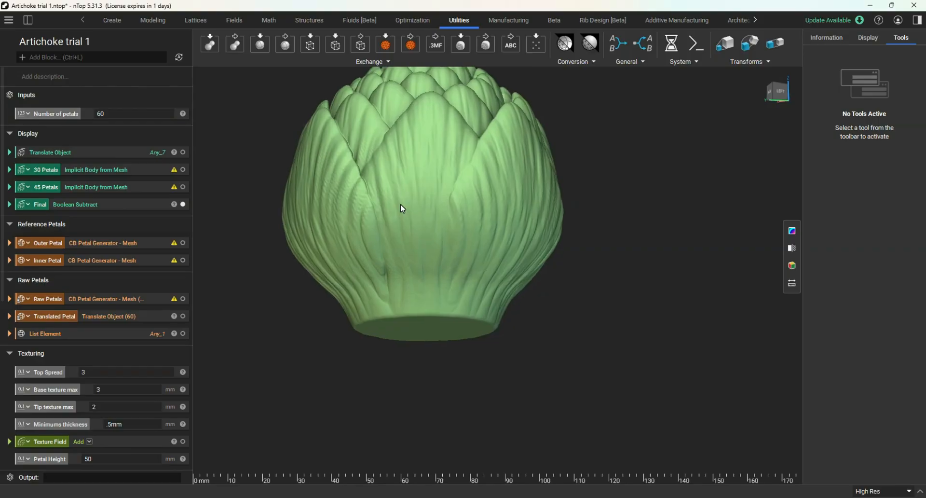
scroll(402, 270, down, 5)
scroll(402, 270, up, 4)
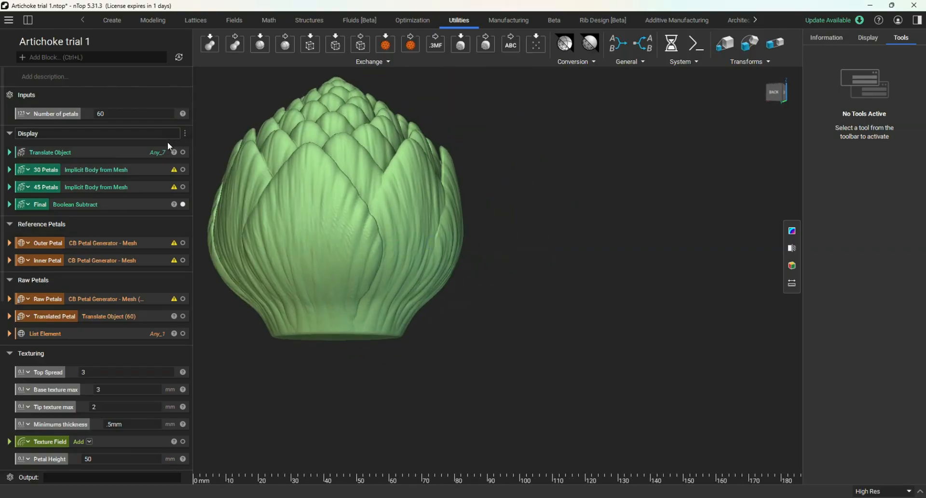
Display the Translate Object text above the Final artichoke and align the view to the front.
click(183, 153)
scroll(365, 280, down, 3)
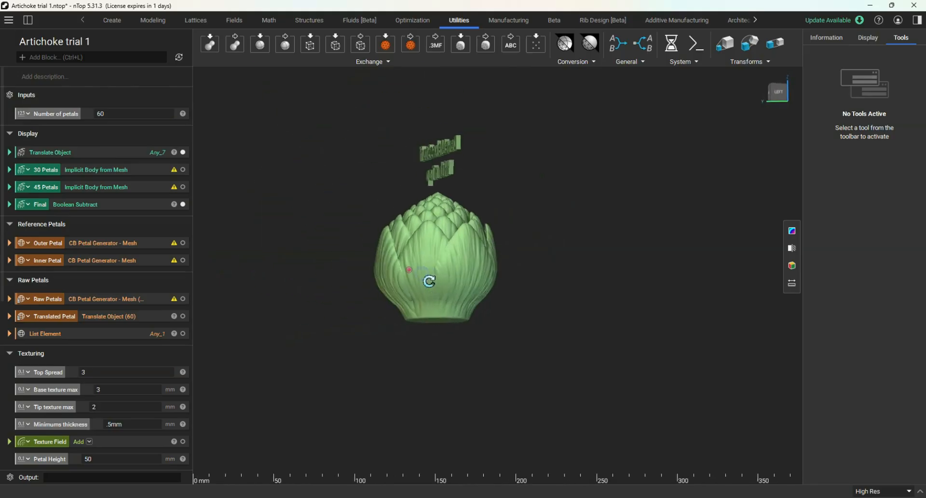
scroll(464, 181, up, 4)
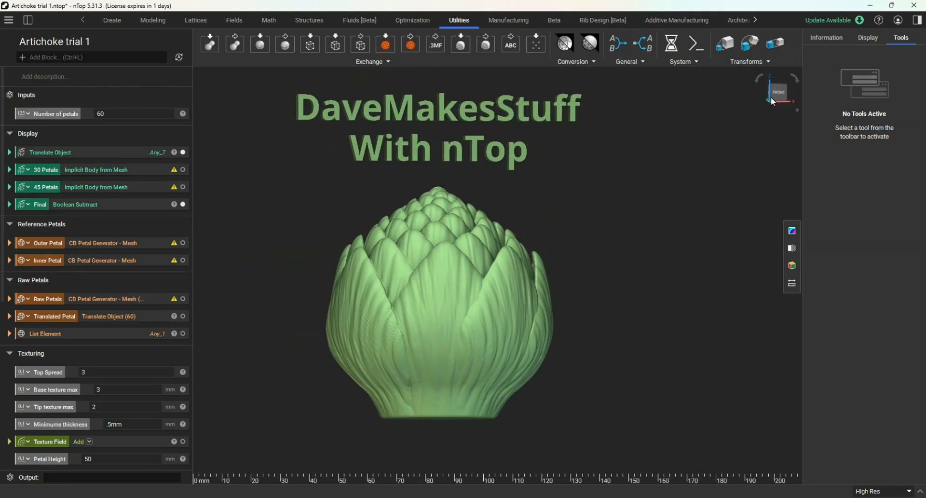
click(778, 92)
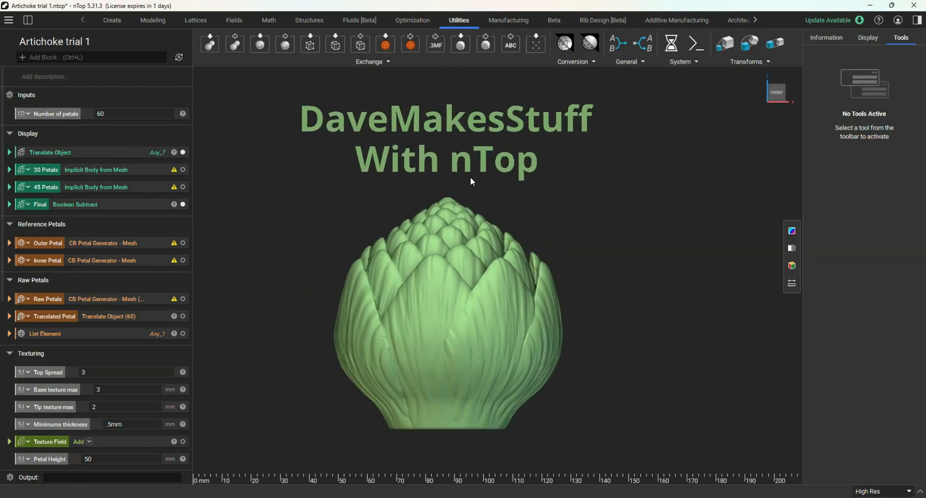
right_drag(494, 263, 441, 234)
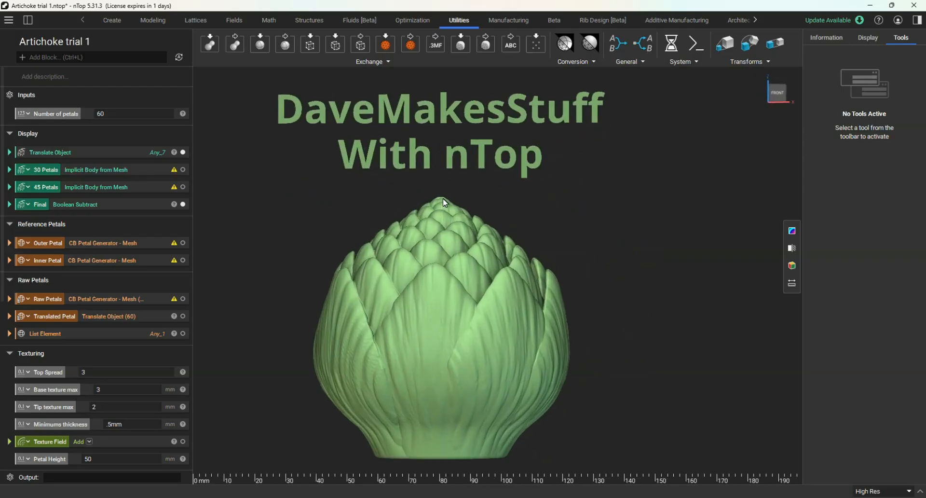
click(780, 91)
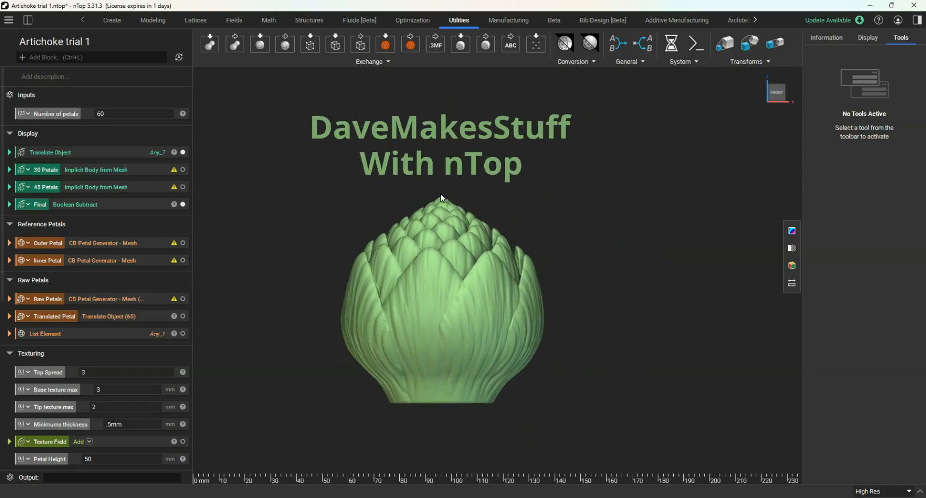
scroll(439, 201, up, 1)
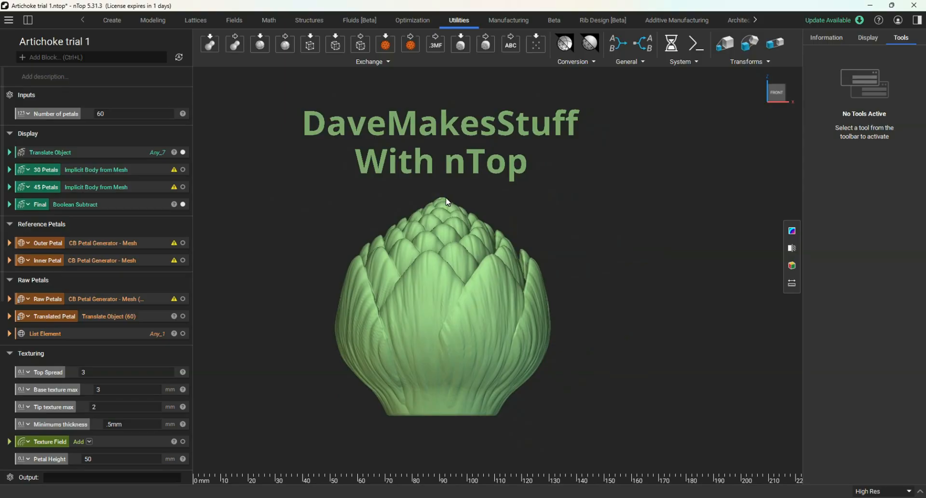